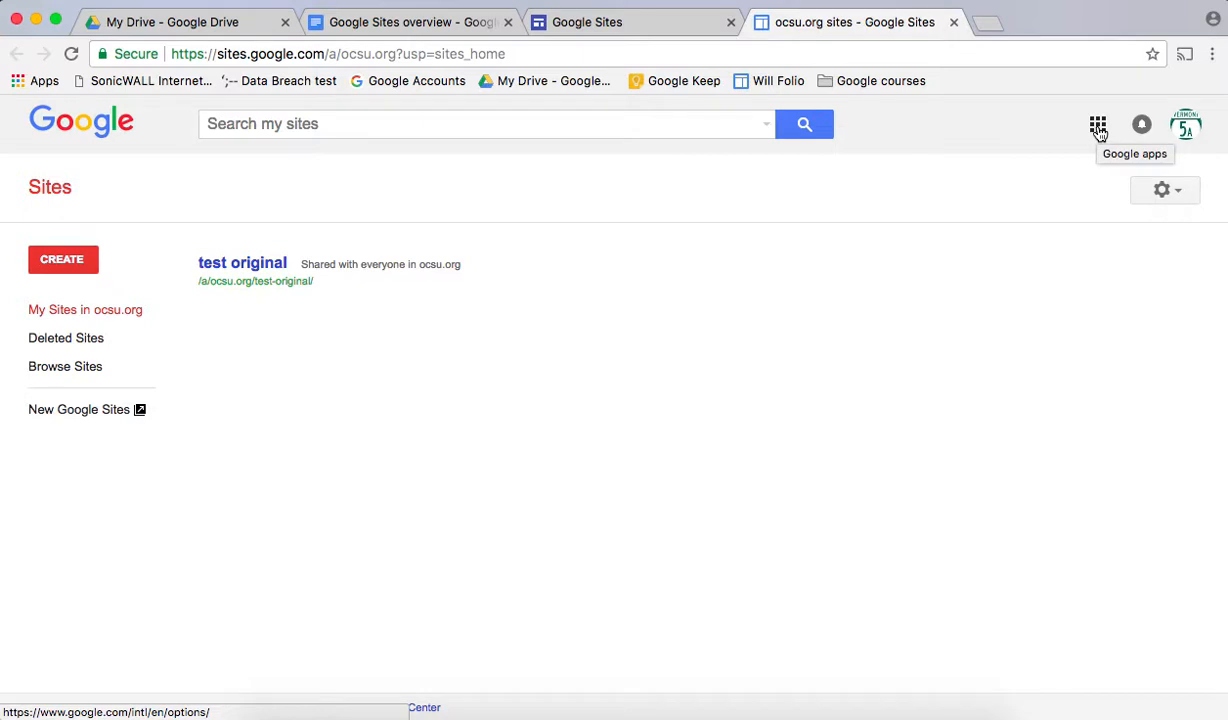
Step: Switch from the classic Sites page to New Google Sites
click(1099, 131)
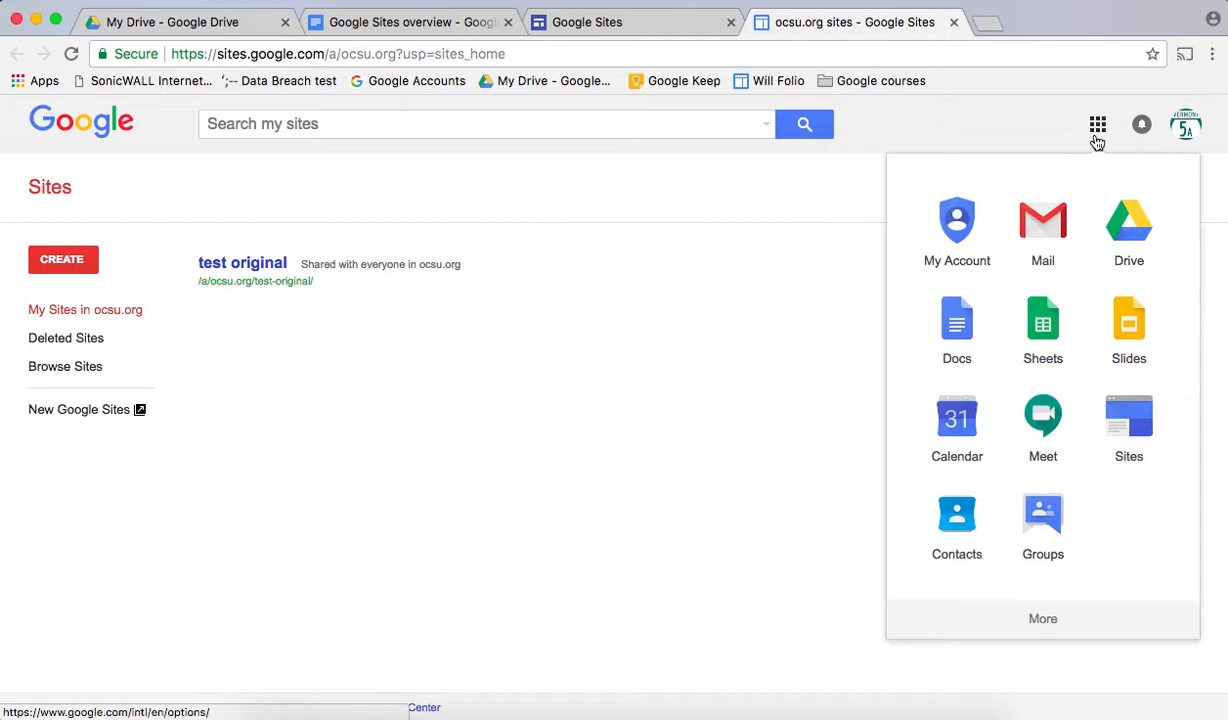
click(428, 444)
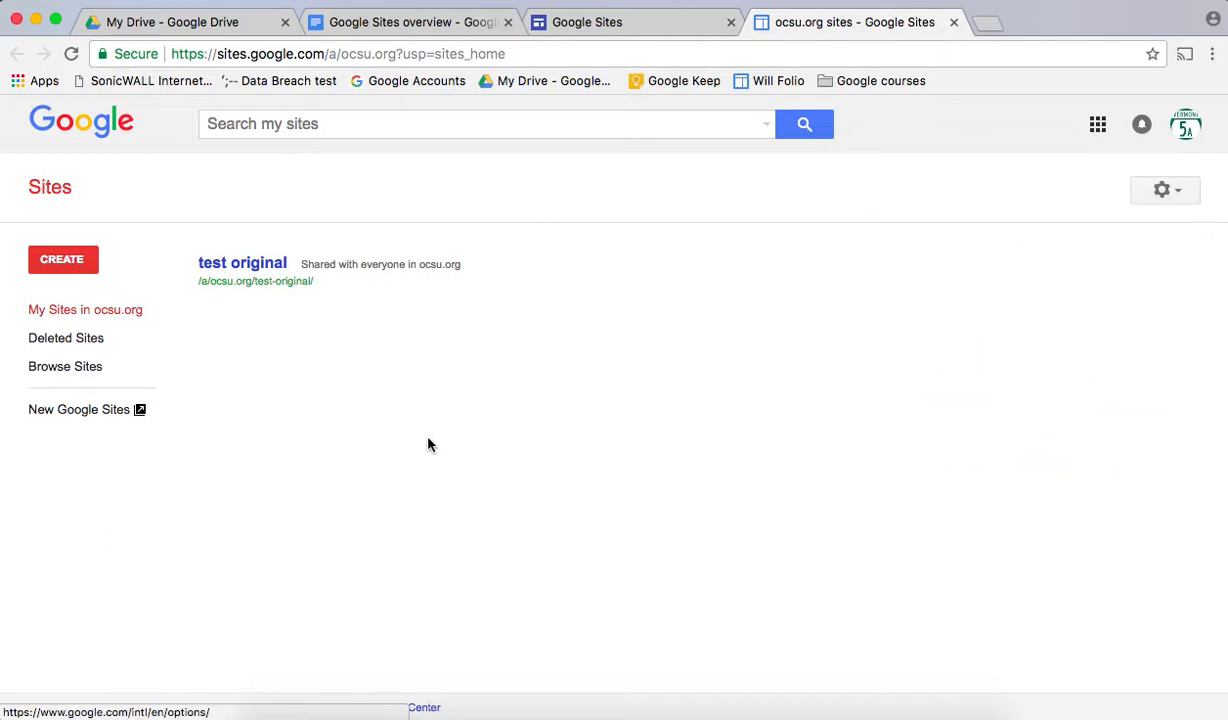
click(52, 421)
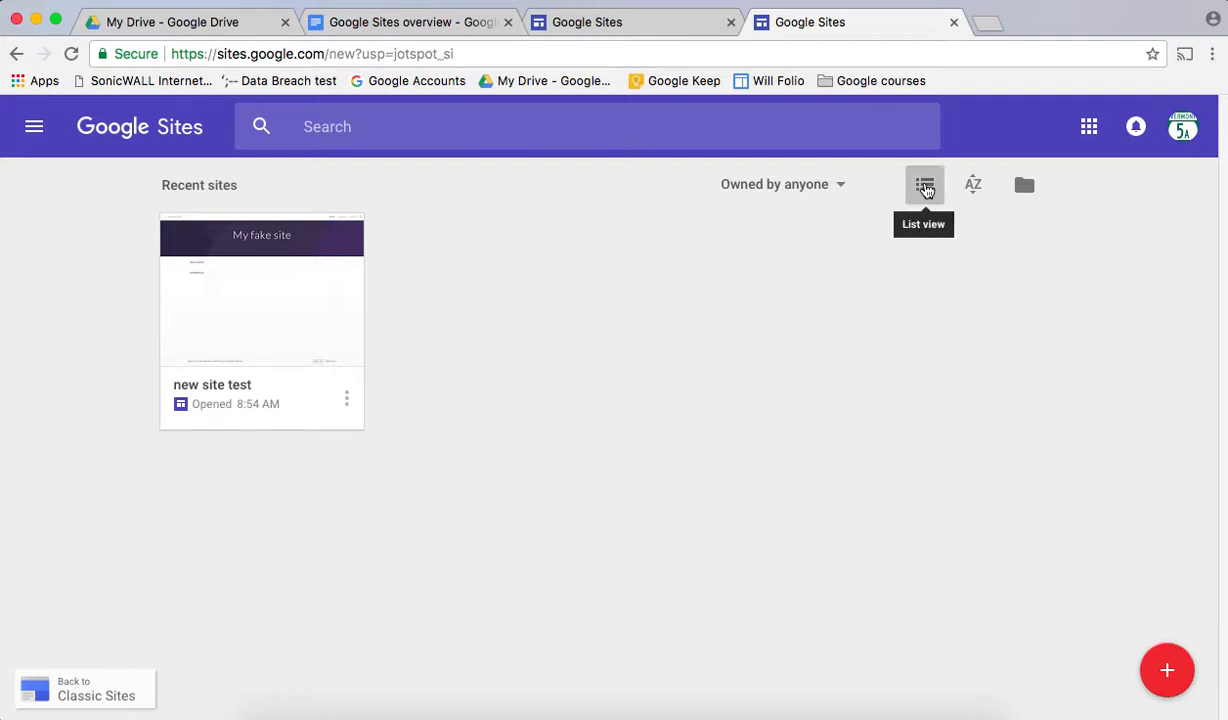
Step: Show the recent sites as a list and create a new blank site
click(926, 190)
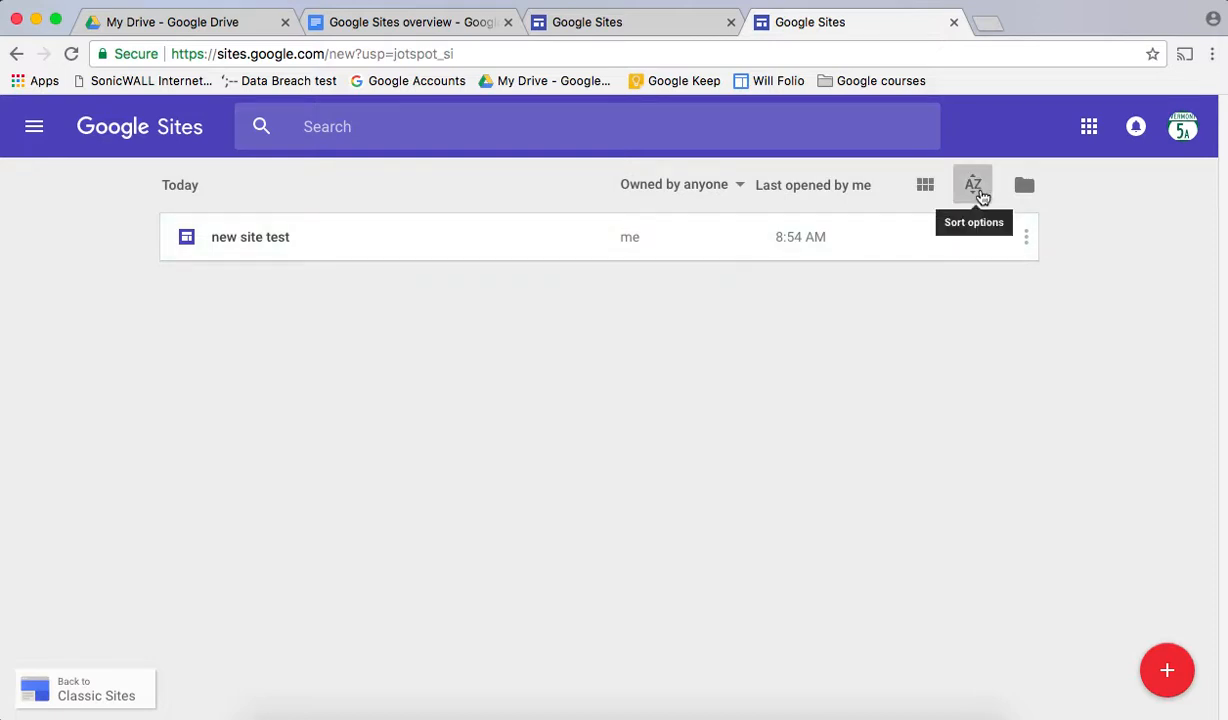
click(1025, 199)
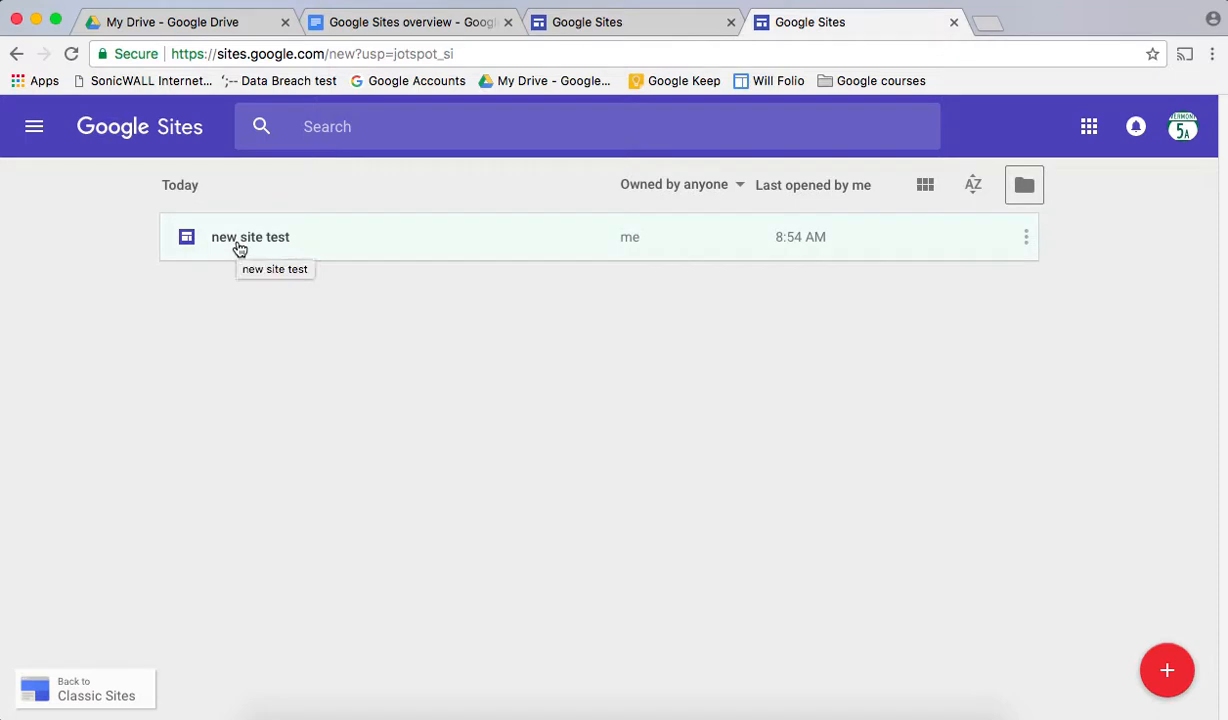
click(1172, 676)
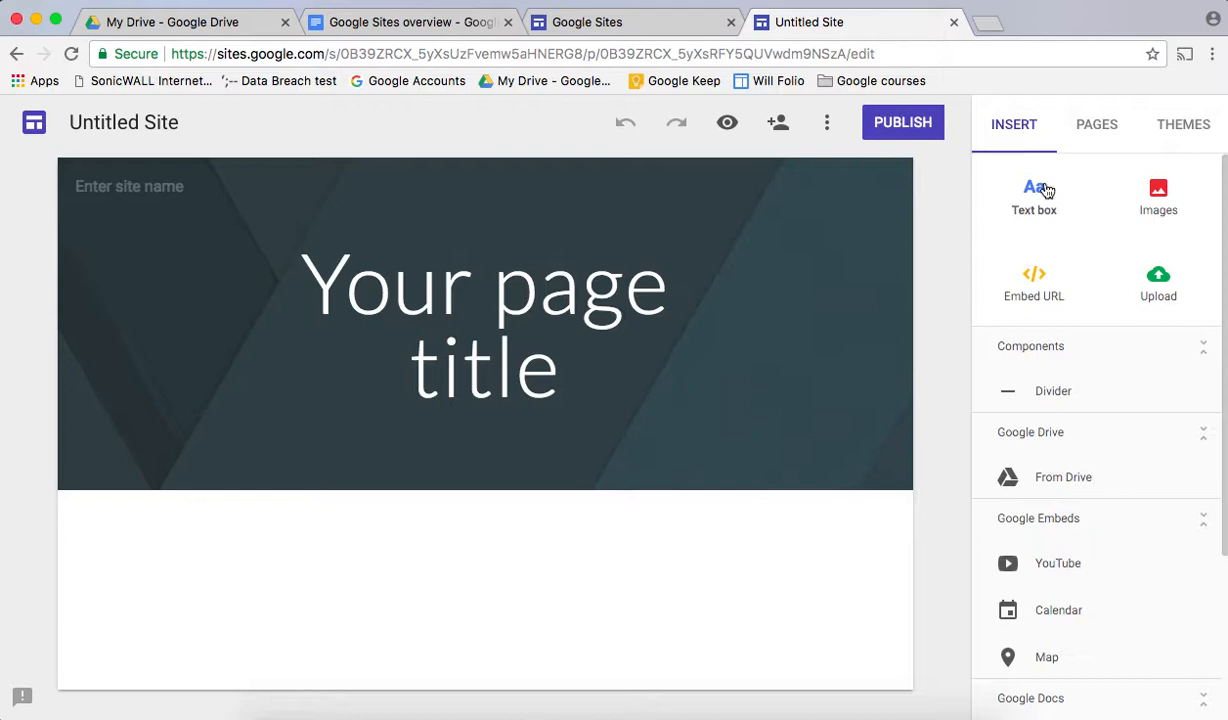
scroll(1044, 203, down, 3)
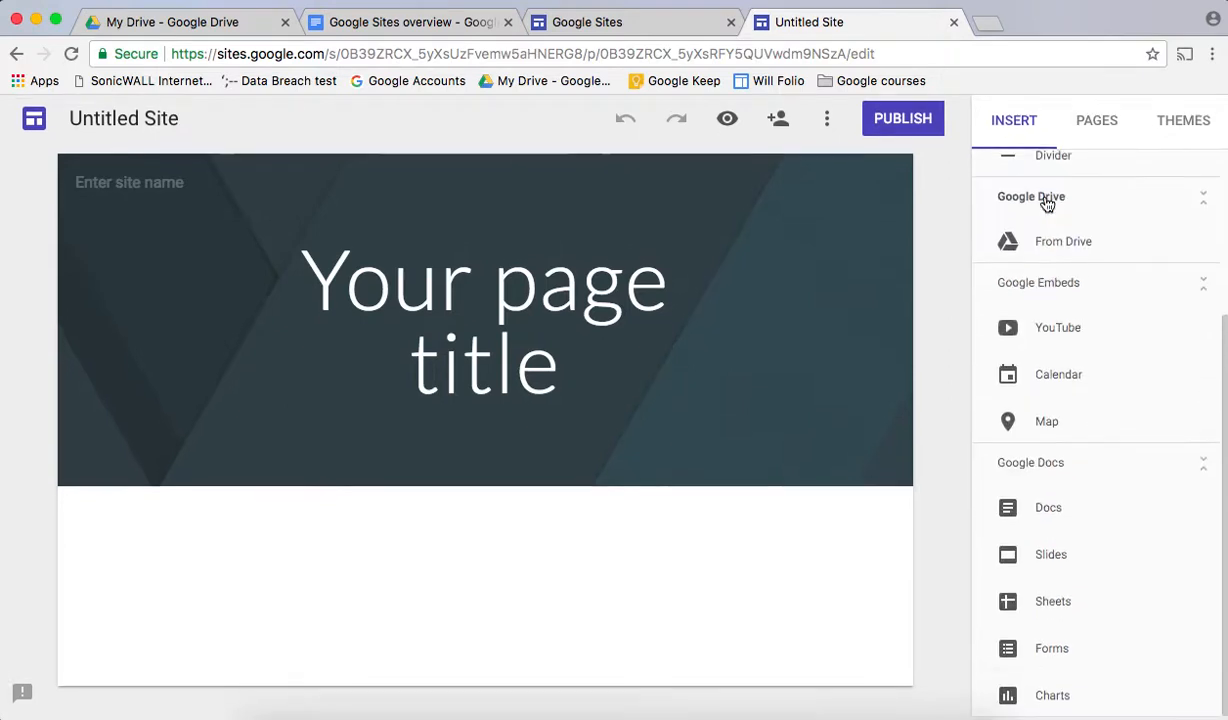
scroll(1042, 203, up, 3)
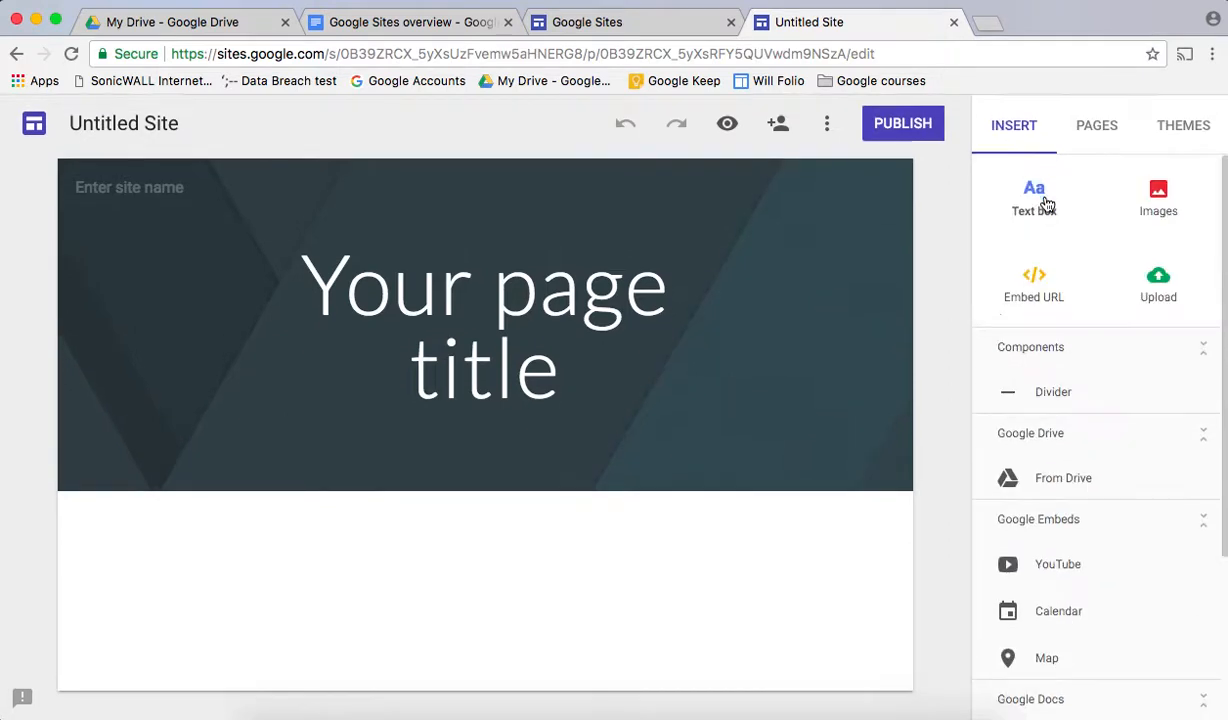
click(1110, 130)
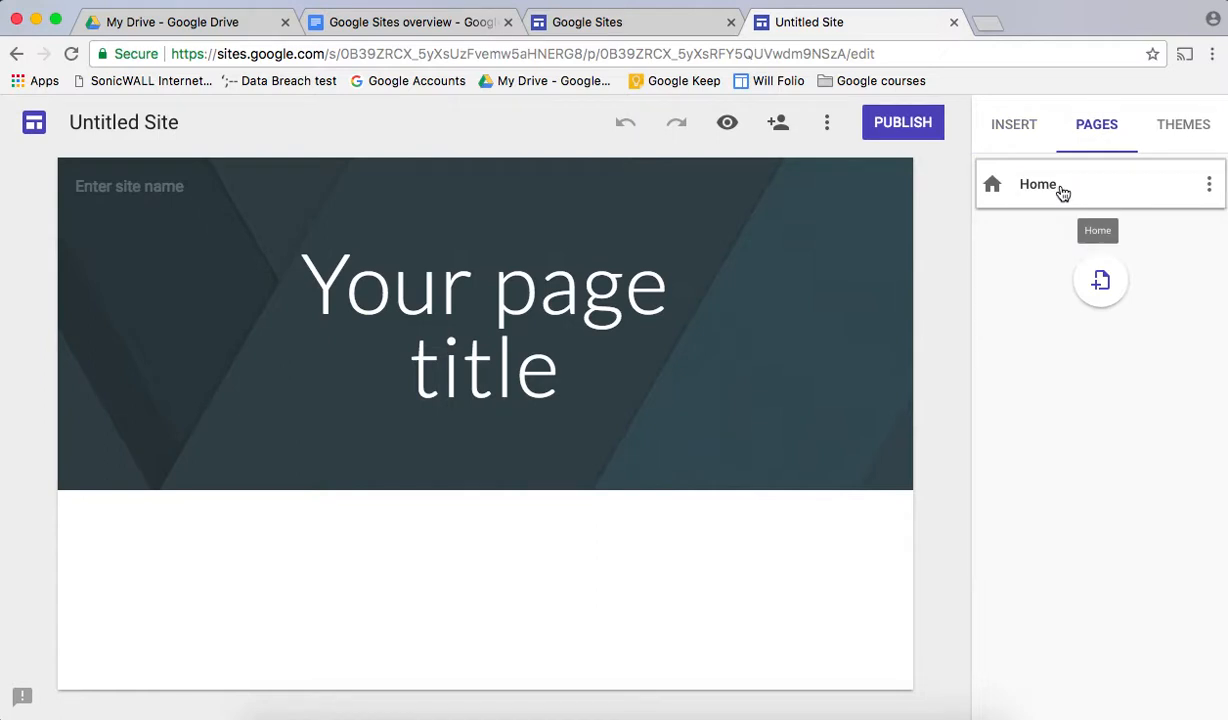
Step: Try the Impression theme on the new site
click(1181, 129)
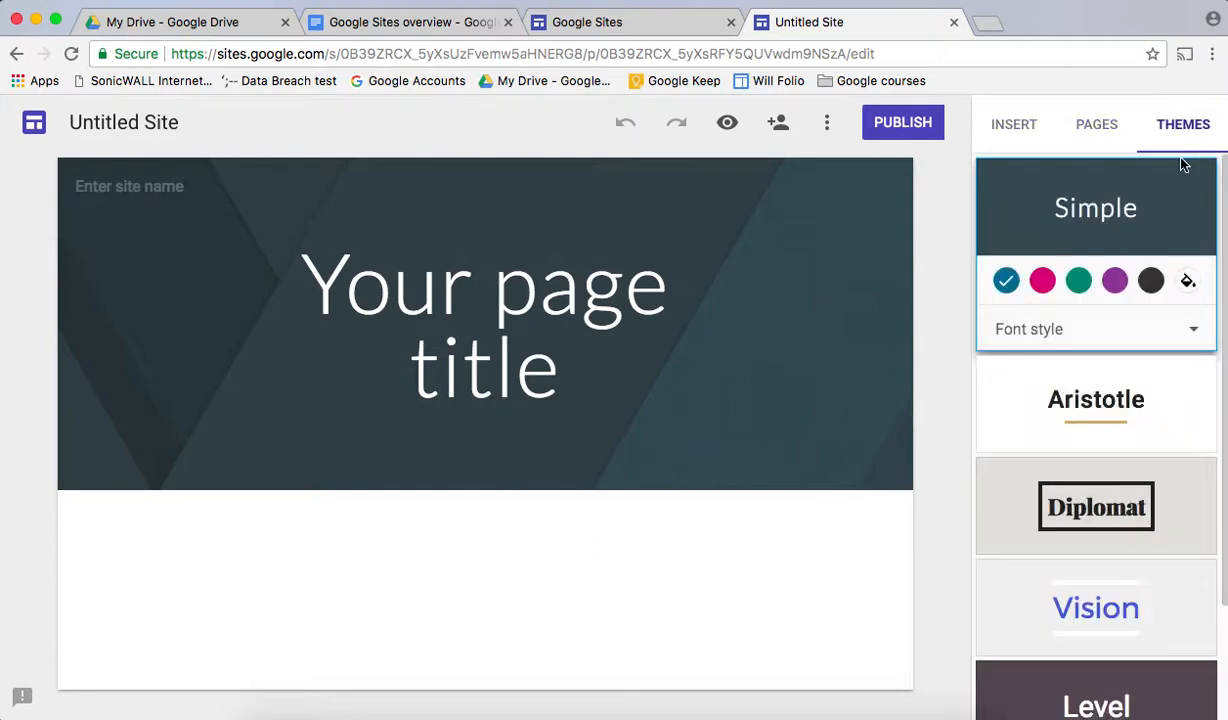
scroll(1165, 471, down, 3)
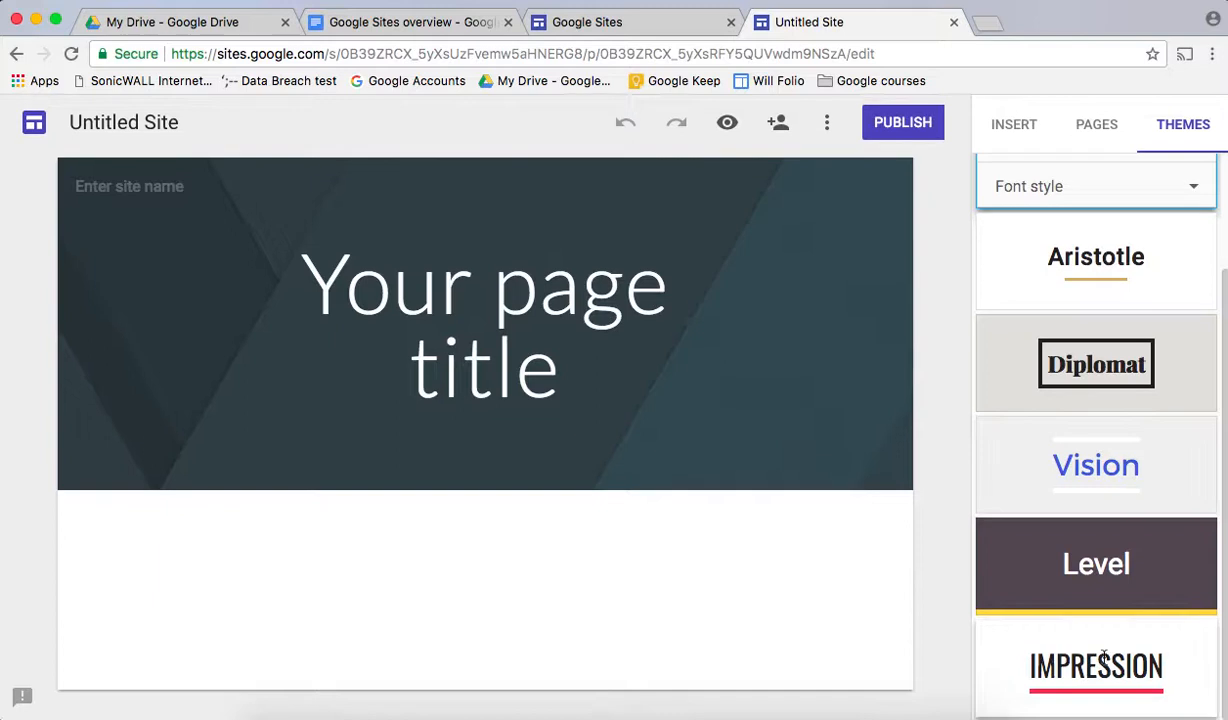
click(1104, 664)
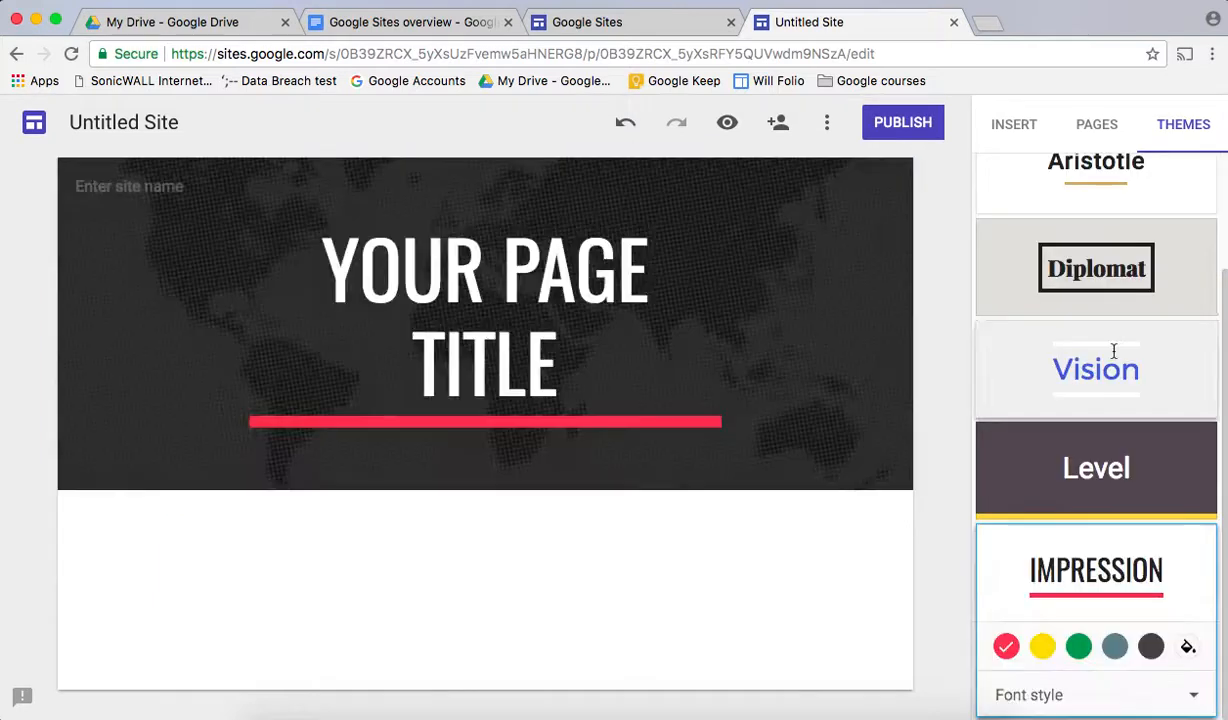
Step: Try the Vision theme with the grey-blue colour and Modern font style, and restore the Simple theme
click(1113, 351)
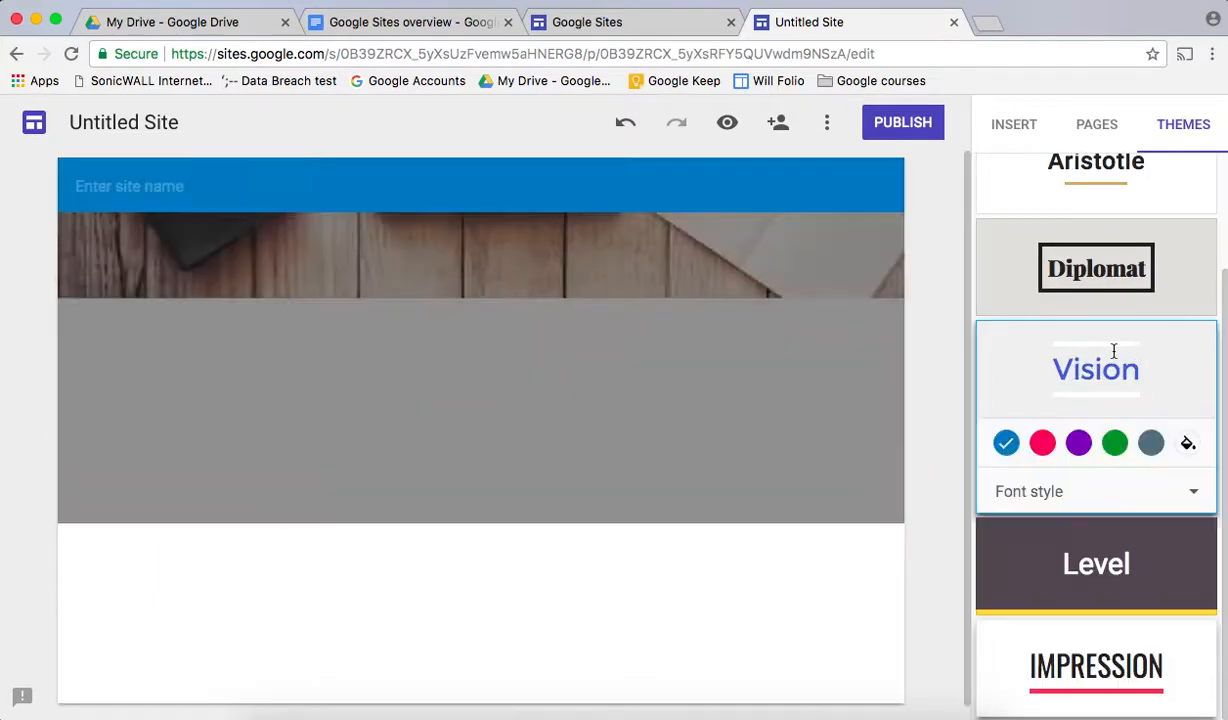
scroll(1113, 351, up, 1)
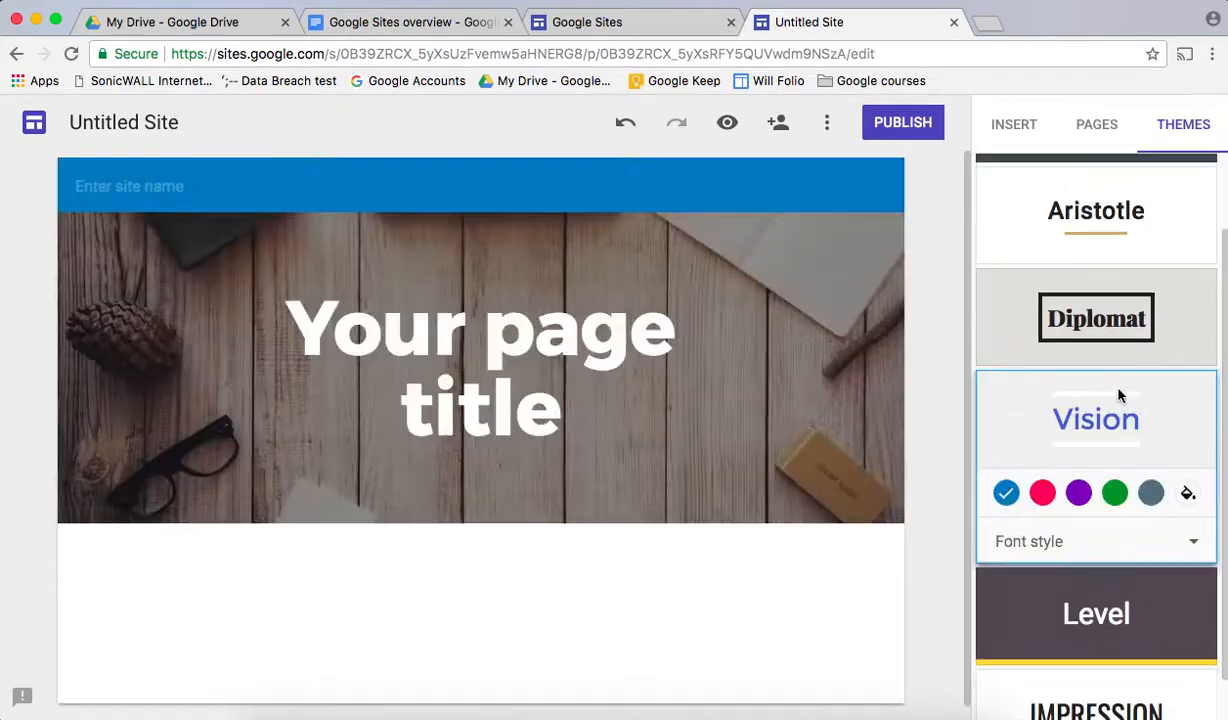
click(1115, 493)
click(1150, 494)
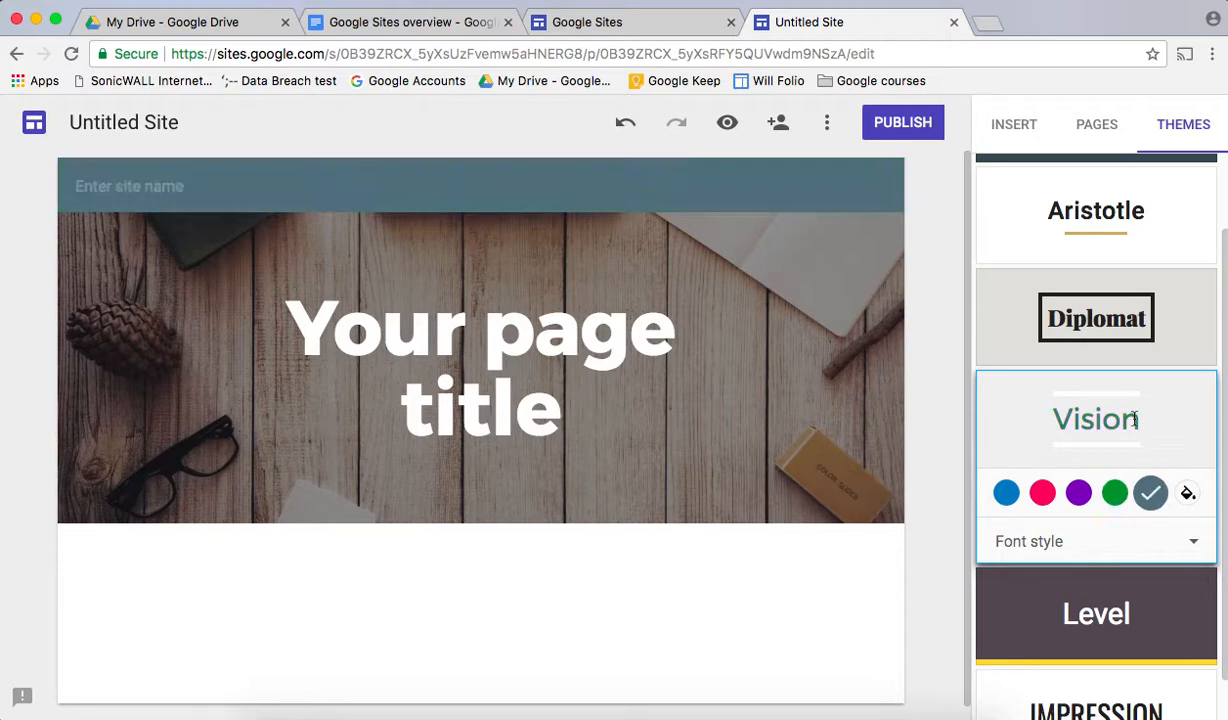
click(1071, 552)
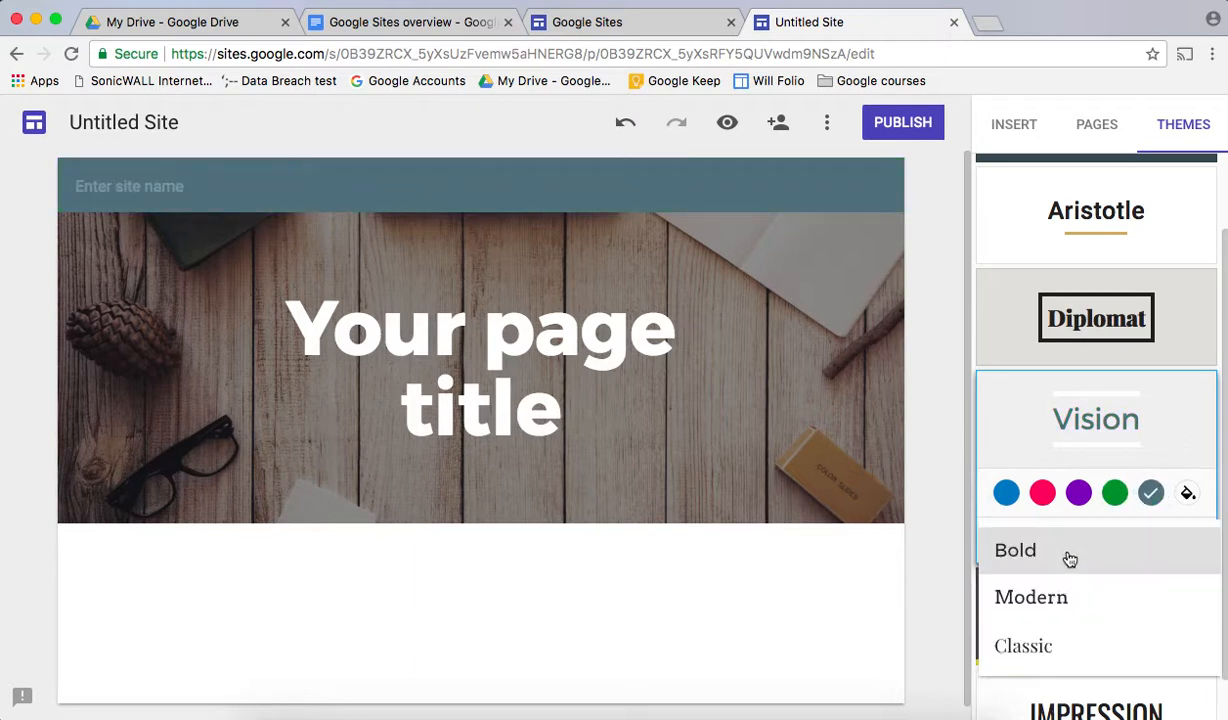
click(1049, 597)
scroll(1112, 382, up, 2)
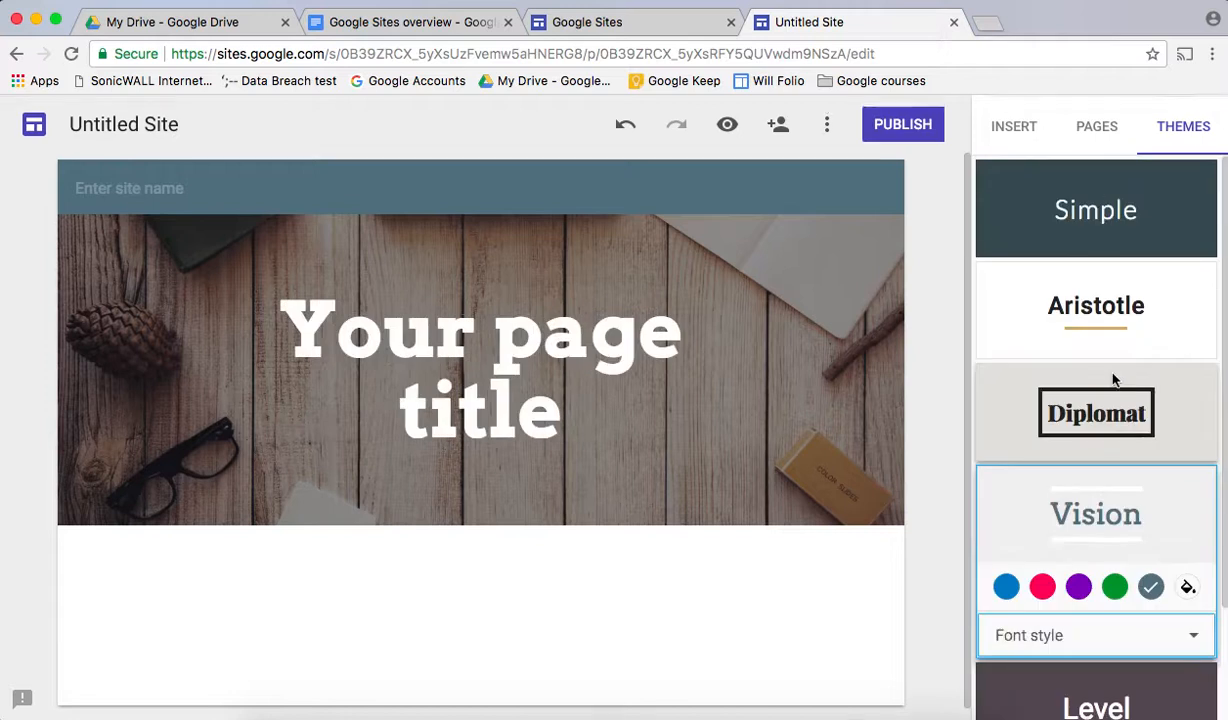
click(1096, 205)
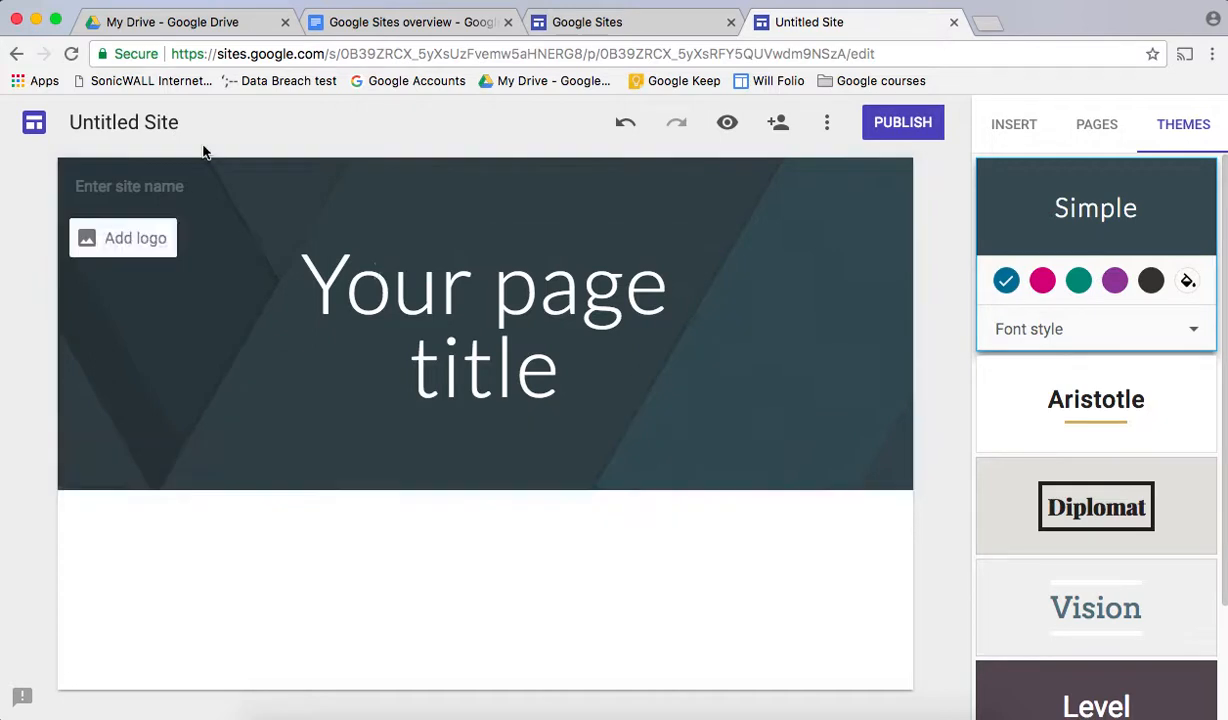
Step: Name the site file "Practice site" and use the same text as the site name in the header
click(141, 121)
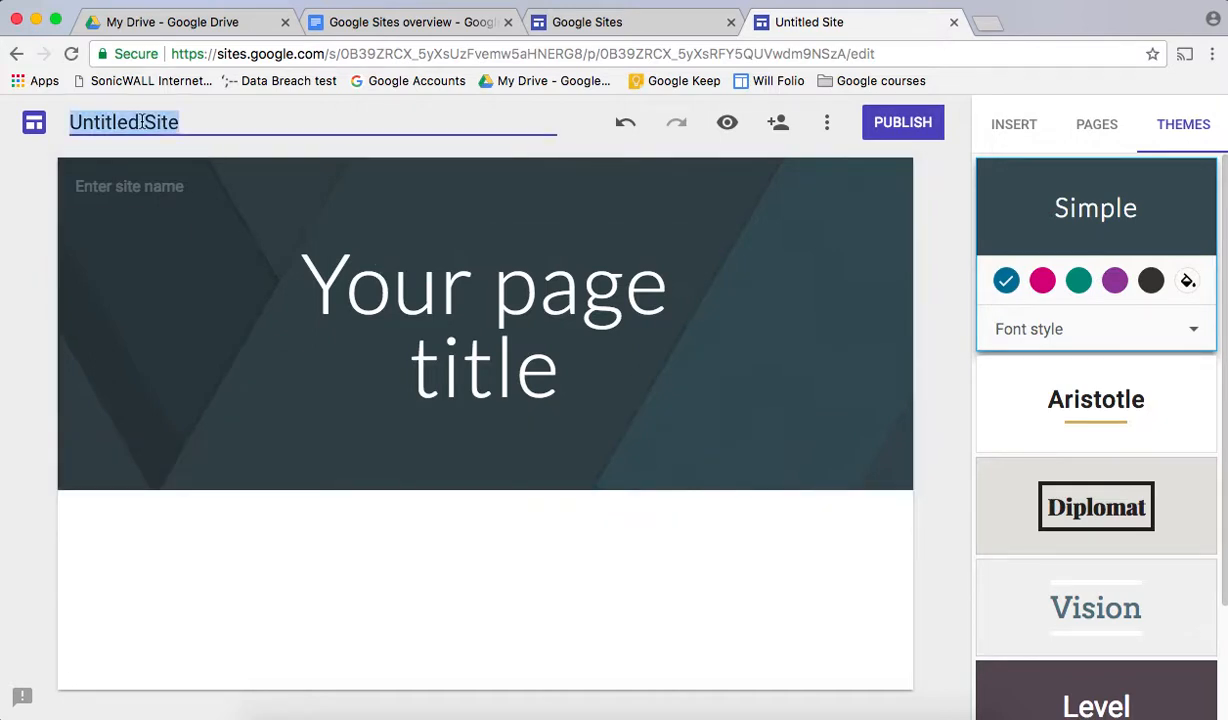
text(Practice site)
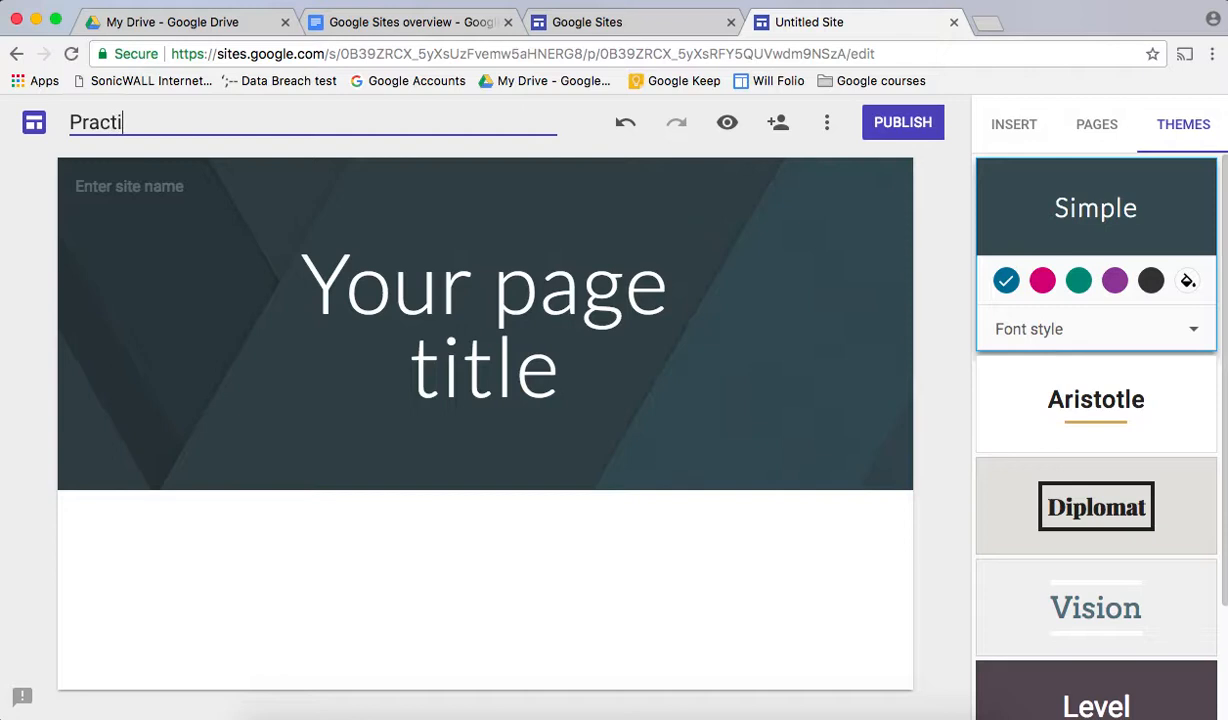
click(121, 188)
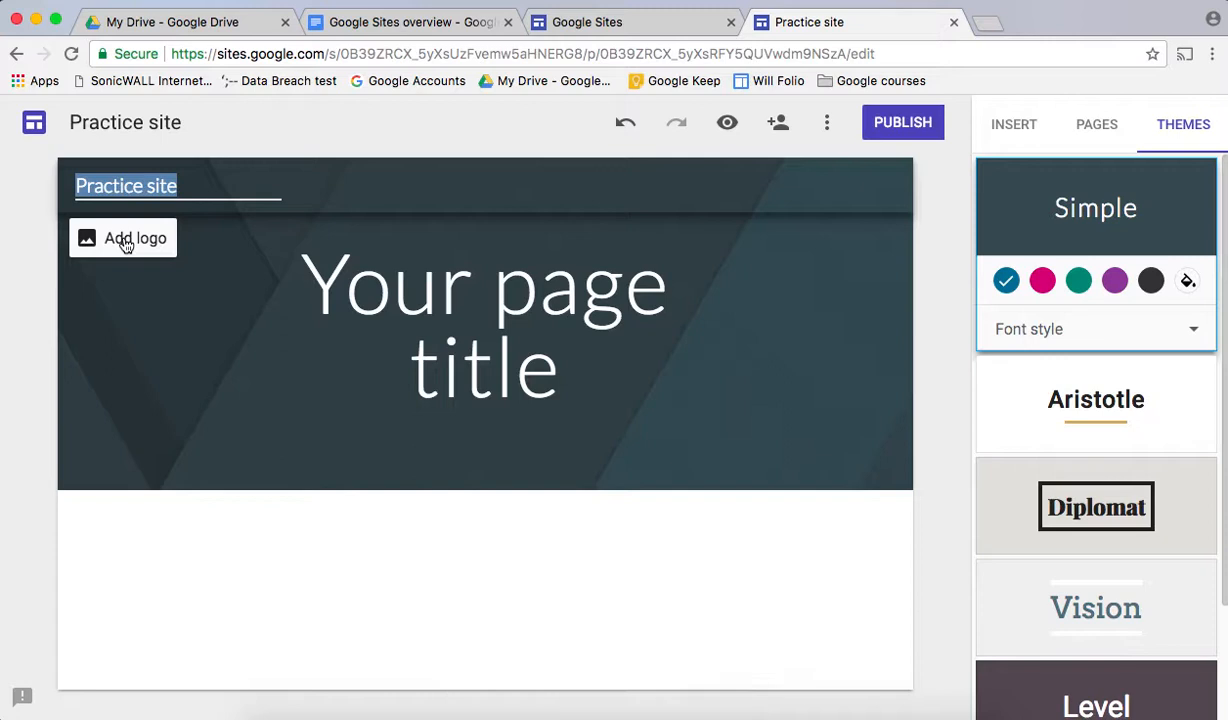
click(125, 244)
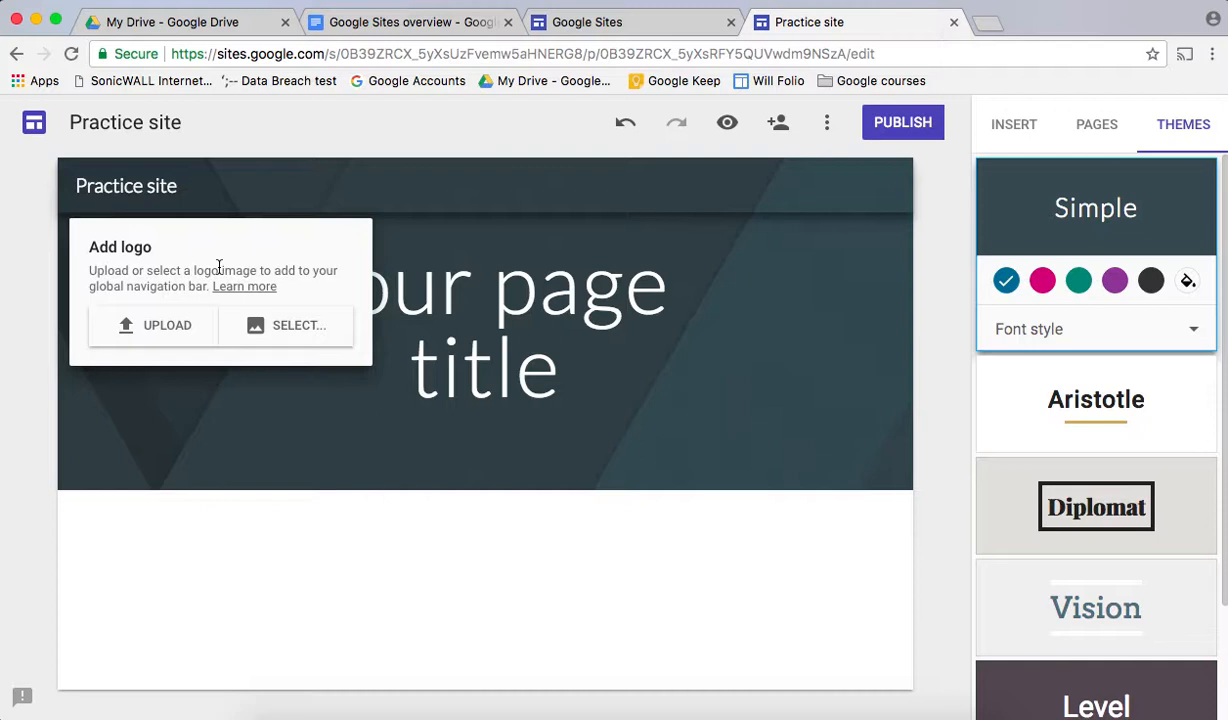
click(290, 324)
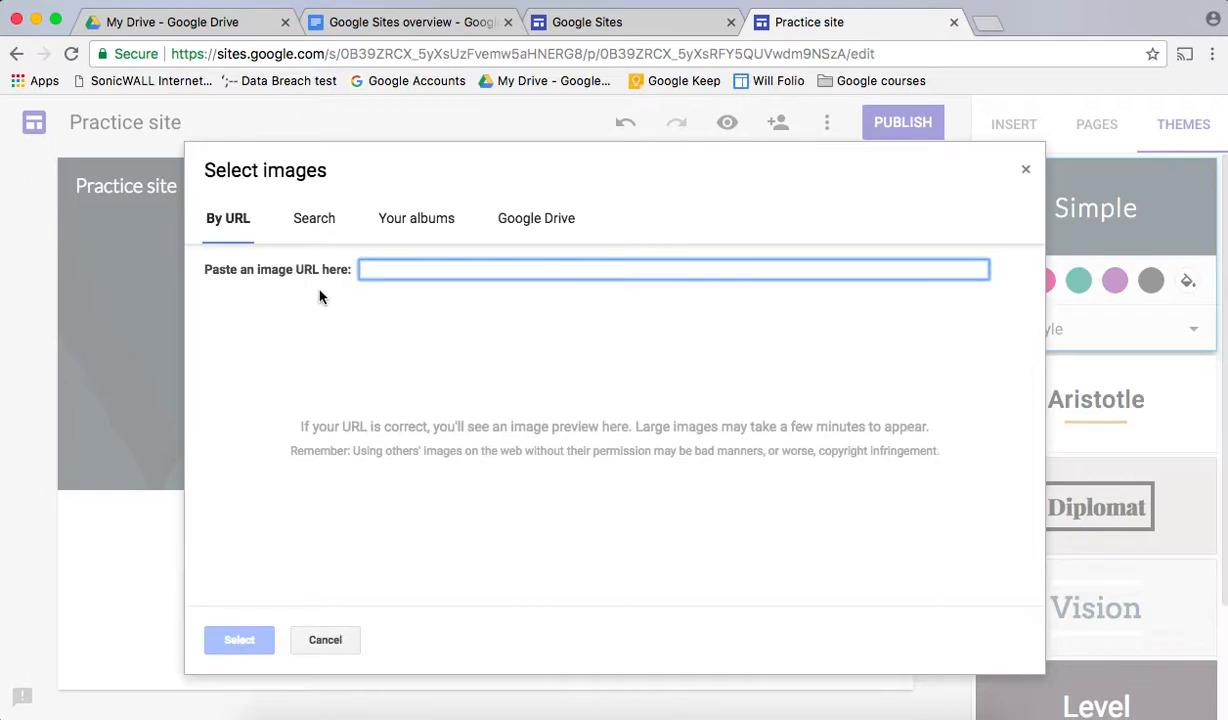
click(430, 226)
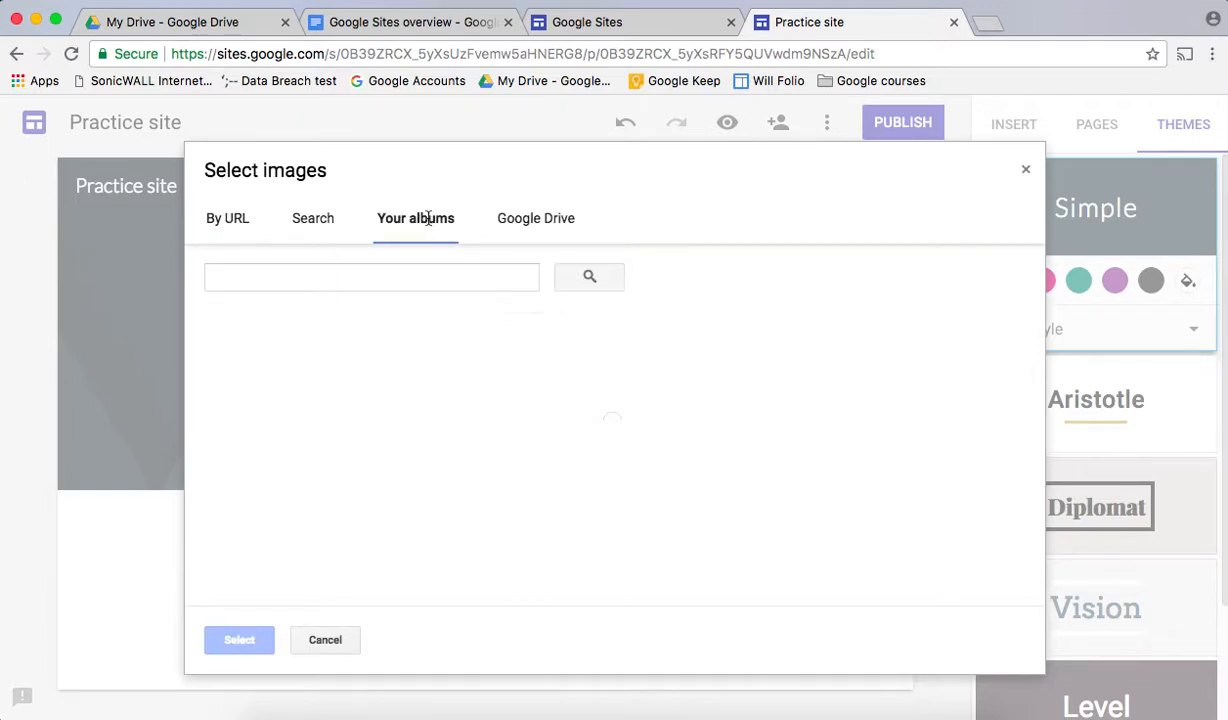
click(537, 222)
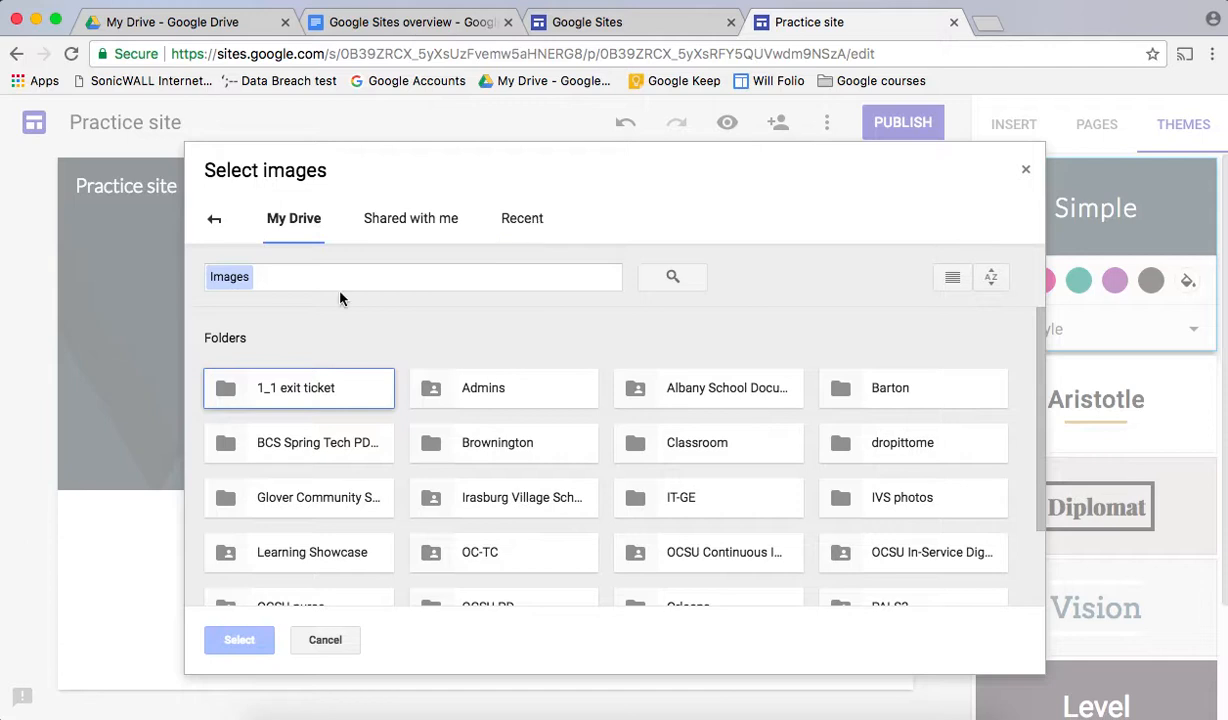
click(321, 647)
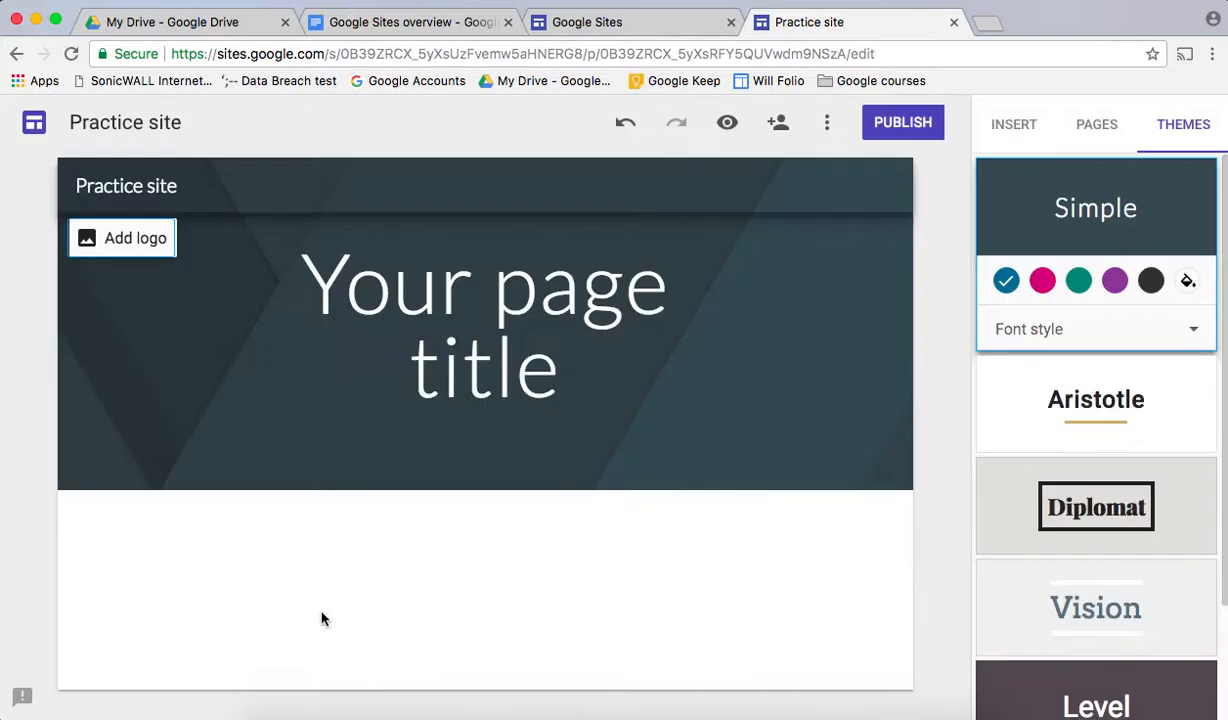
Step: Replace the placeholder page title in the header with "My title"
triple_click(511, 370)
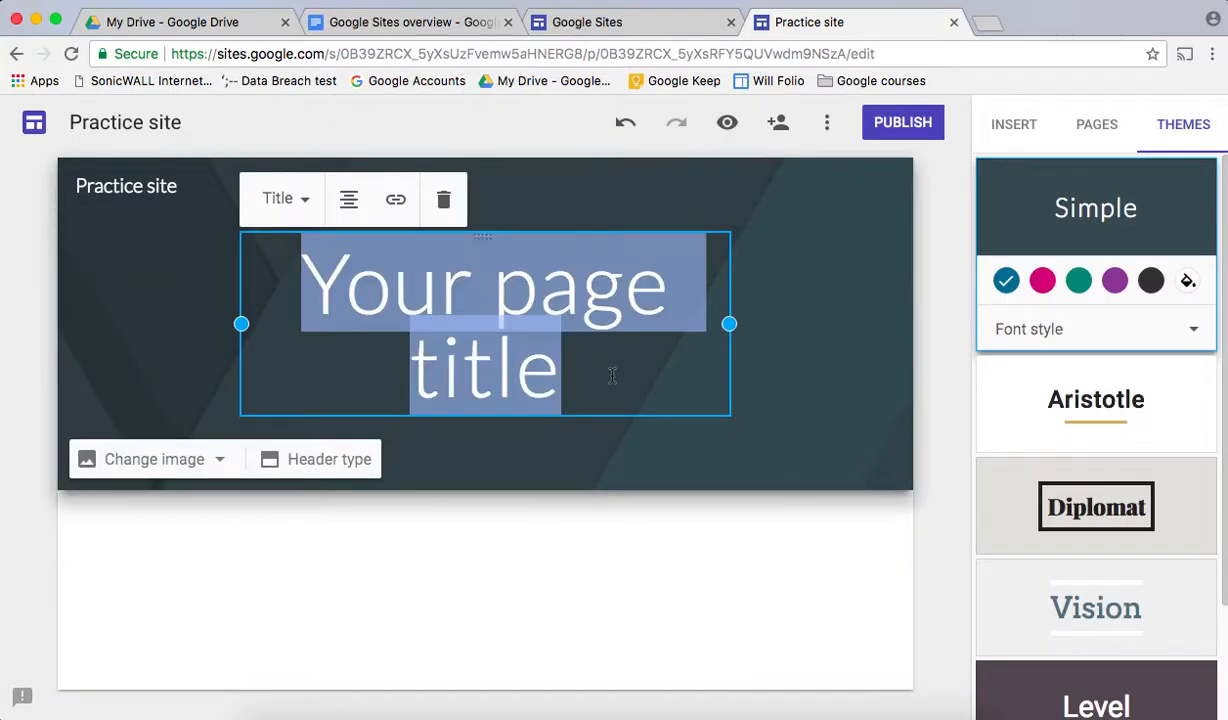
text(My title)
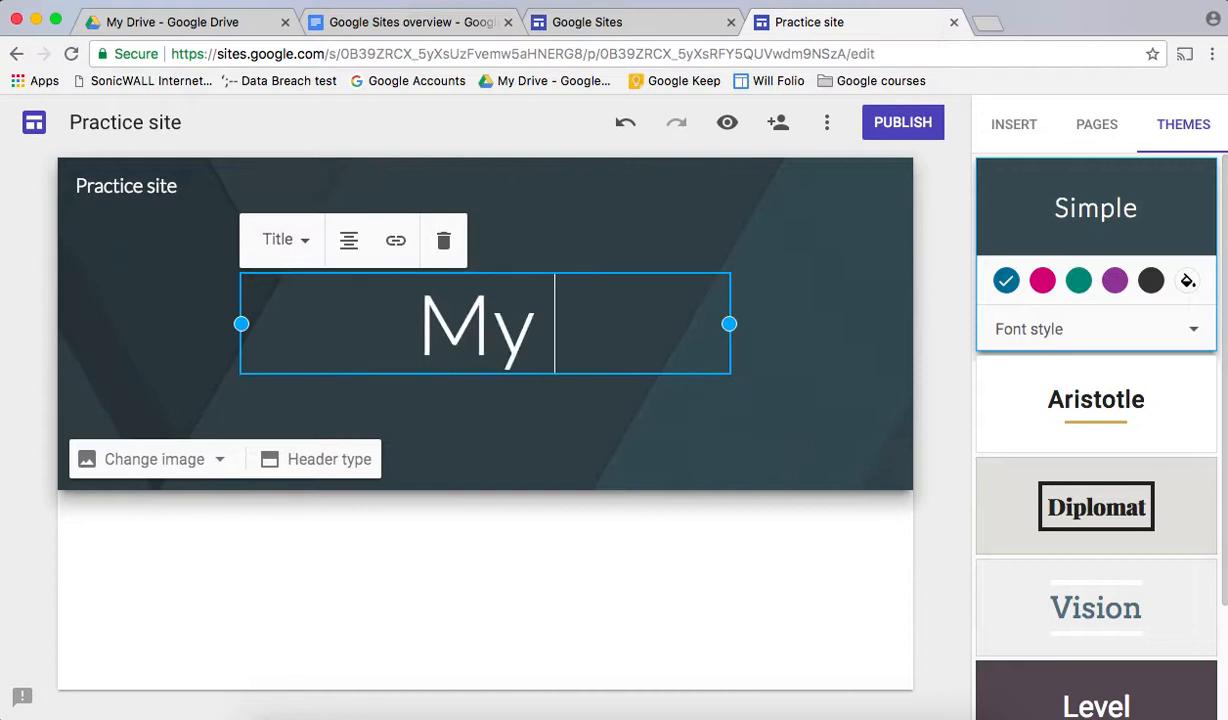
click(628, 450)
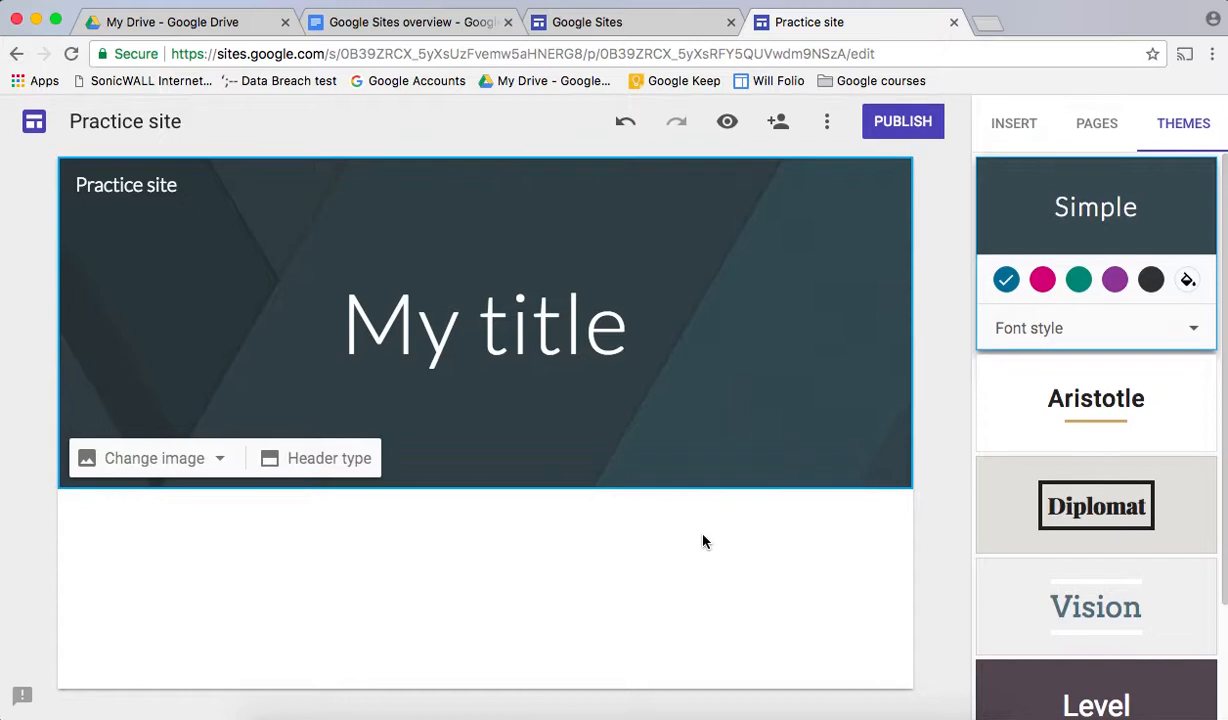
Step: Change the header background to the teal rippling-water picture from the image gallery
click(224, 465)
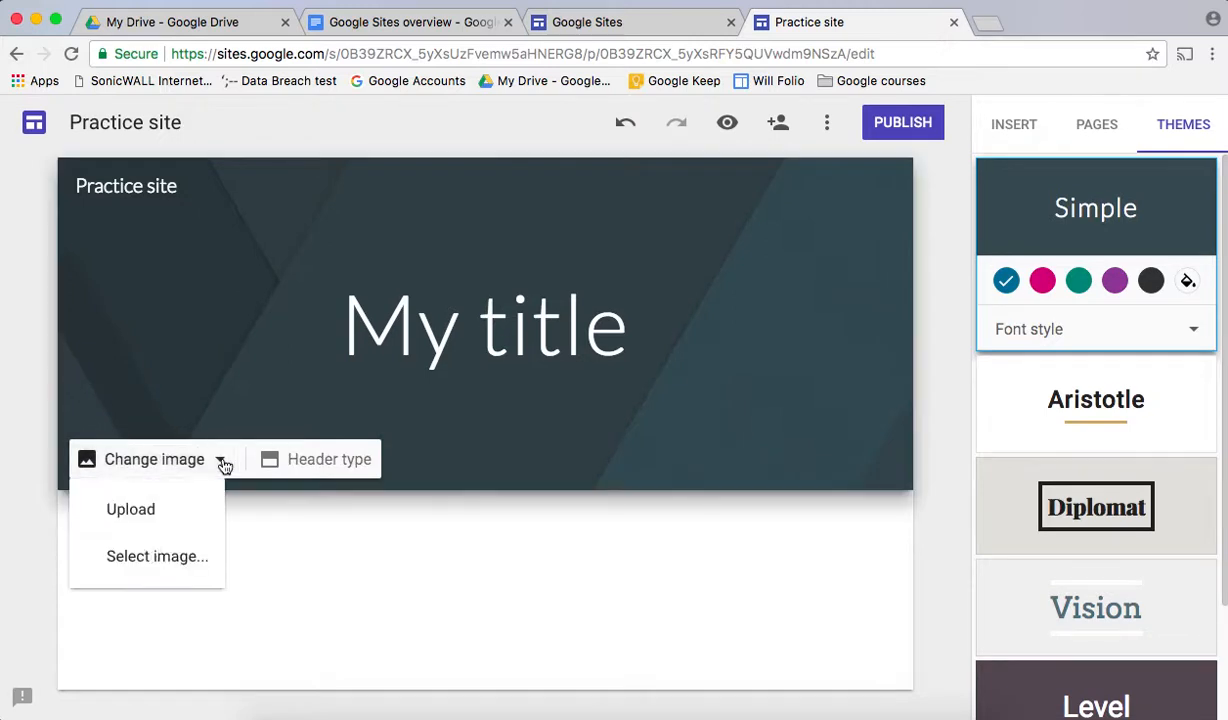
click(158, 564)
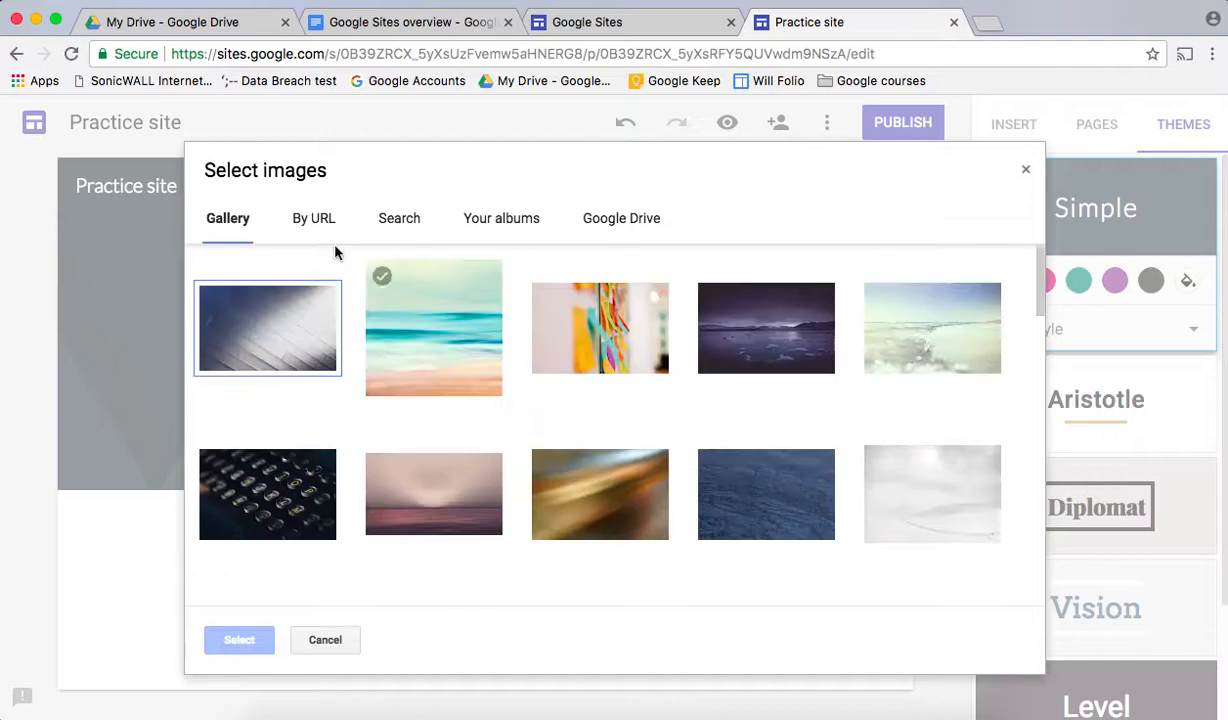
scroll(576, 452, down, 10)
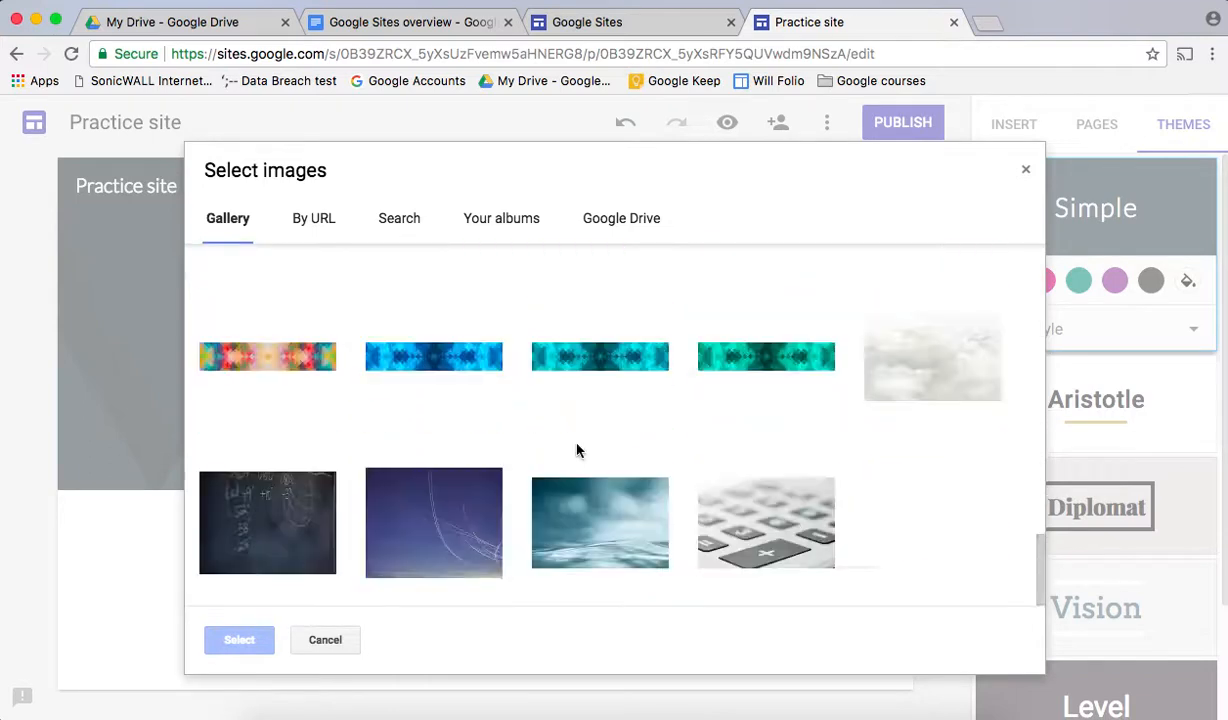
click(600, 522)
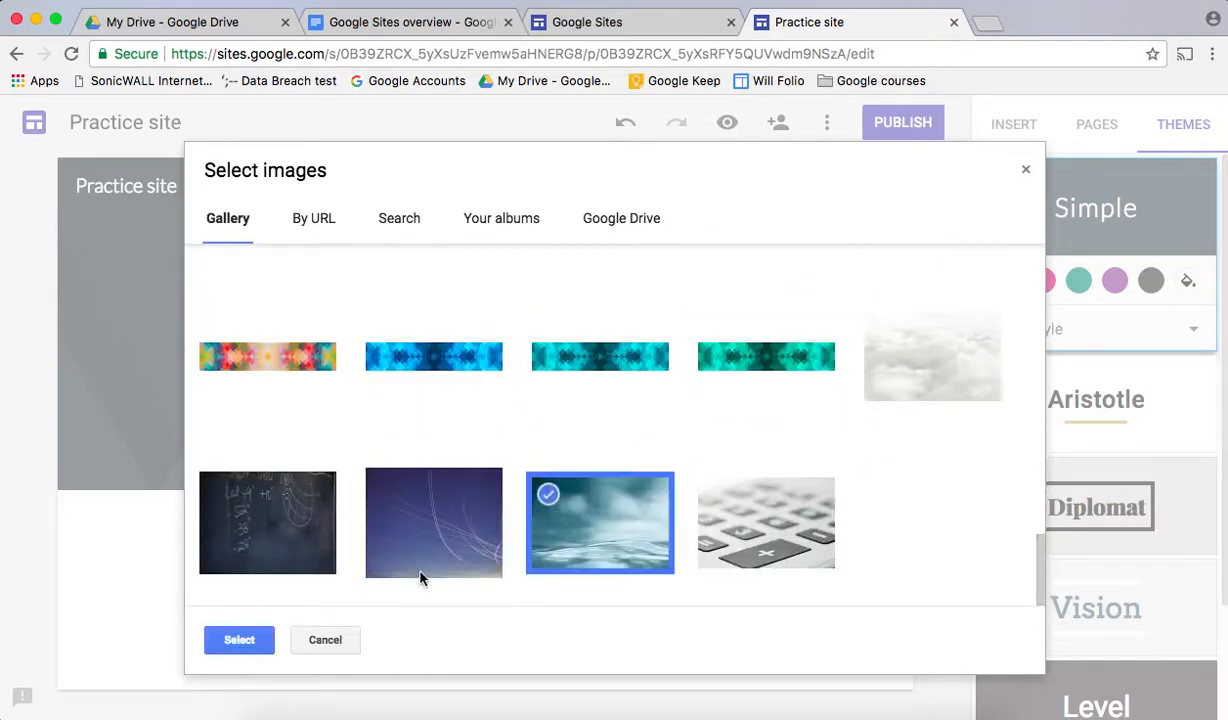
scroll(430, 380, up, 10)
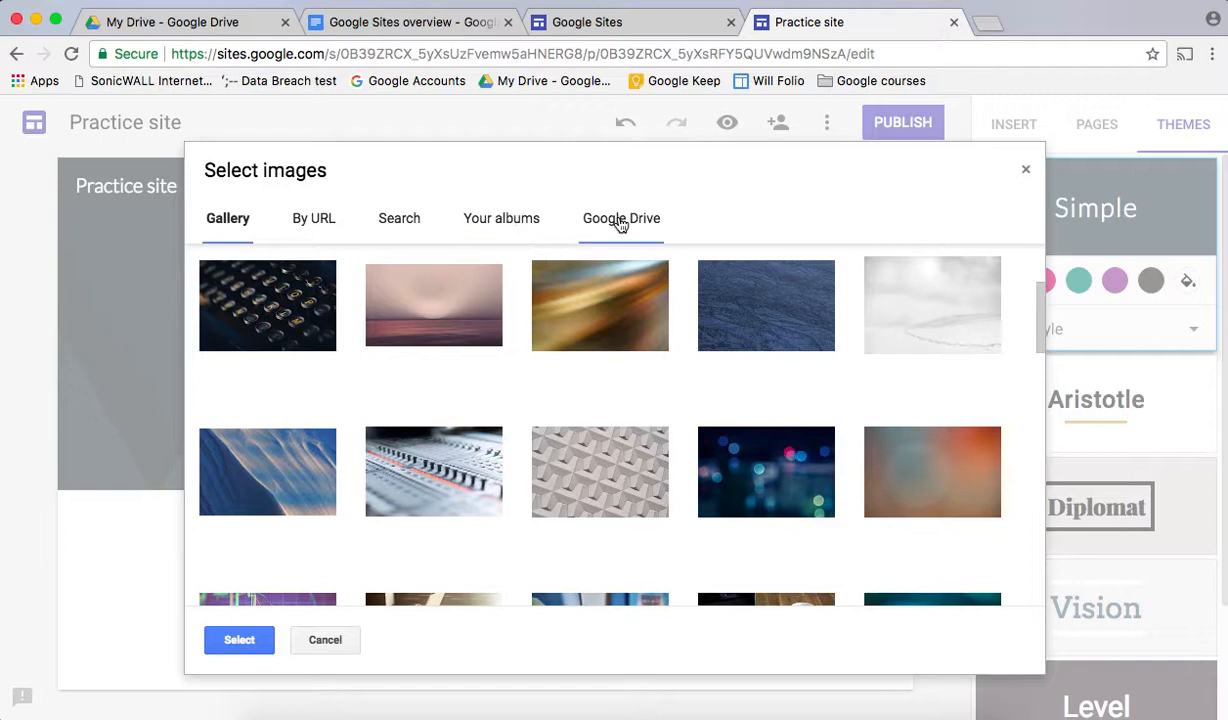
click(237, 641)
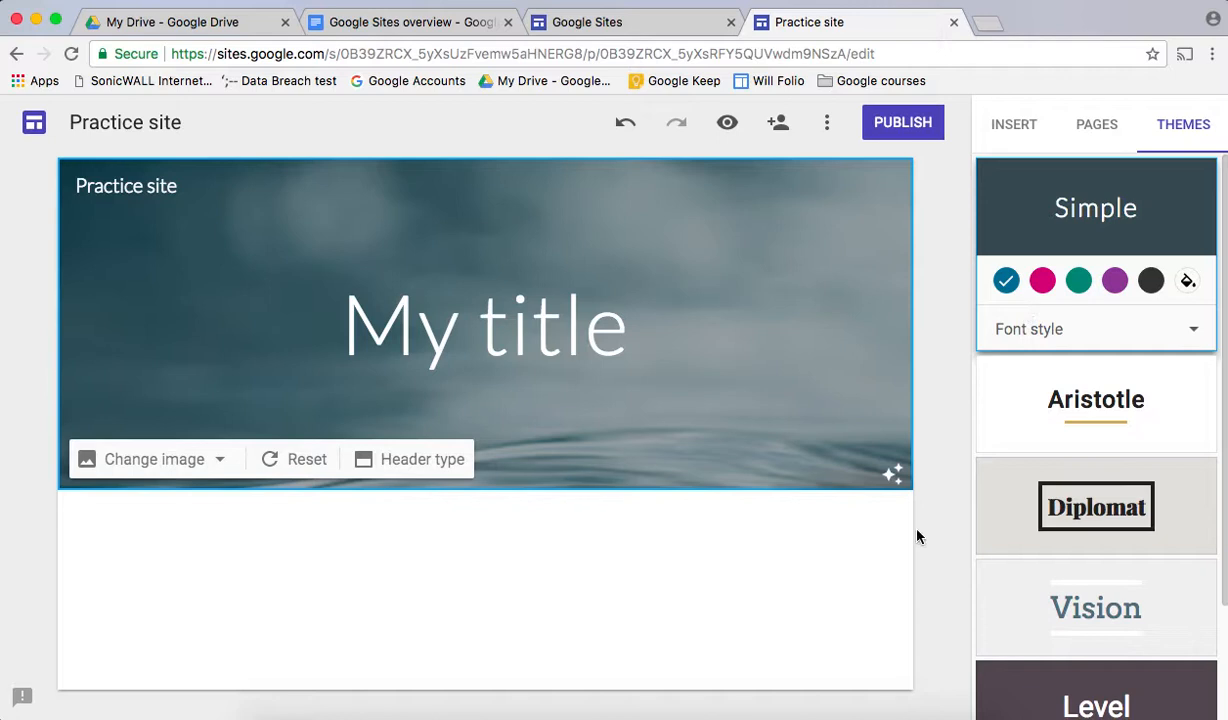
Step: Insert a text box below the header containing "Add my text here....."
click(1025, 125)
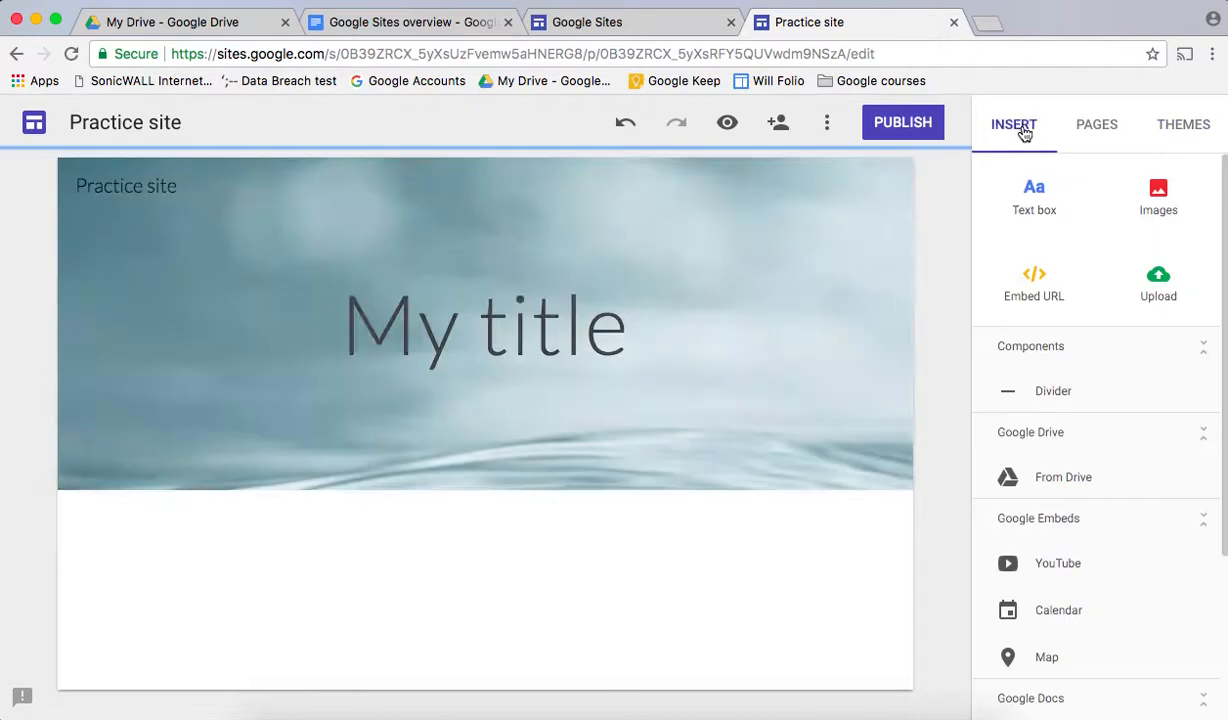
drag(1042, 198, 288, 540)
click(1045, 210)
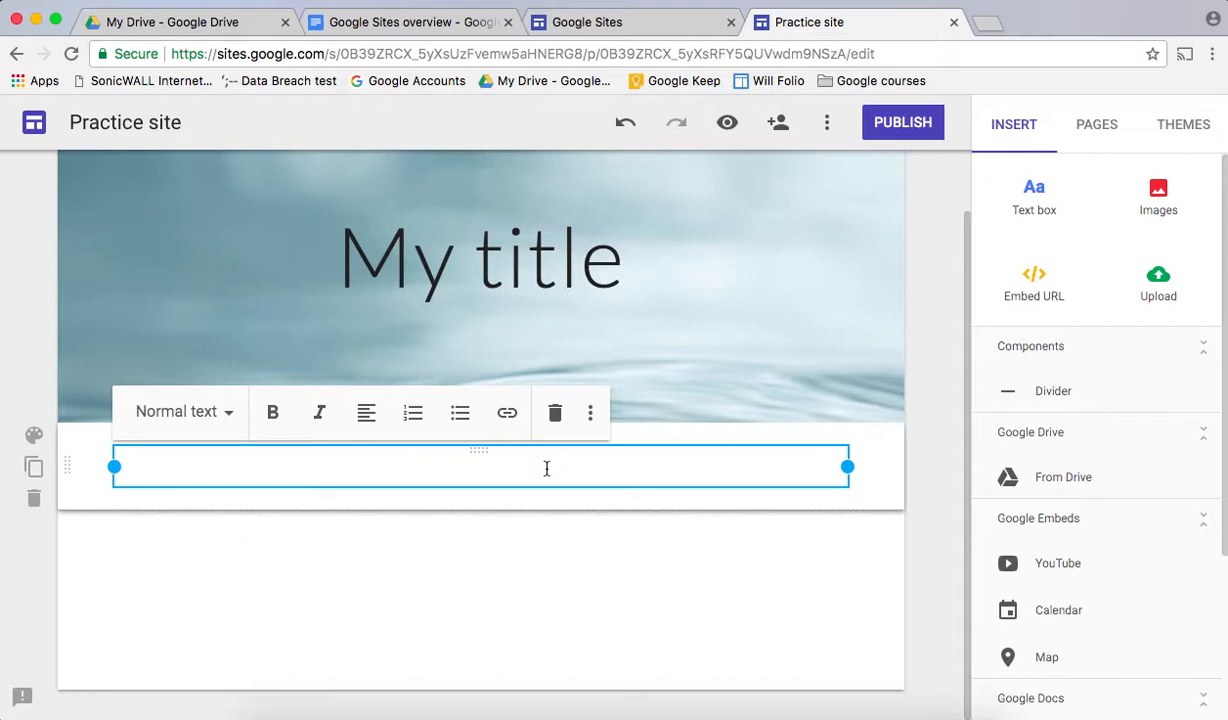
text(Add my text here.....)
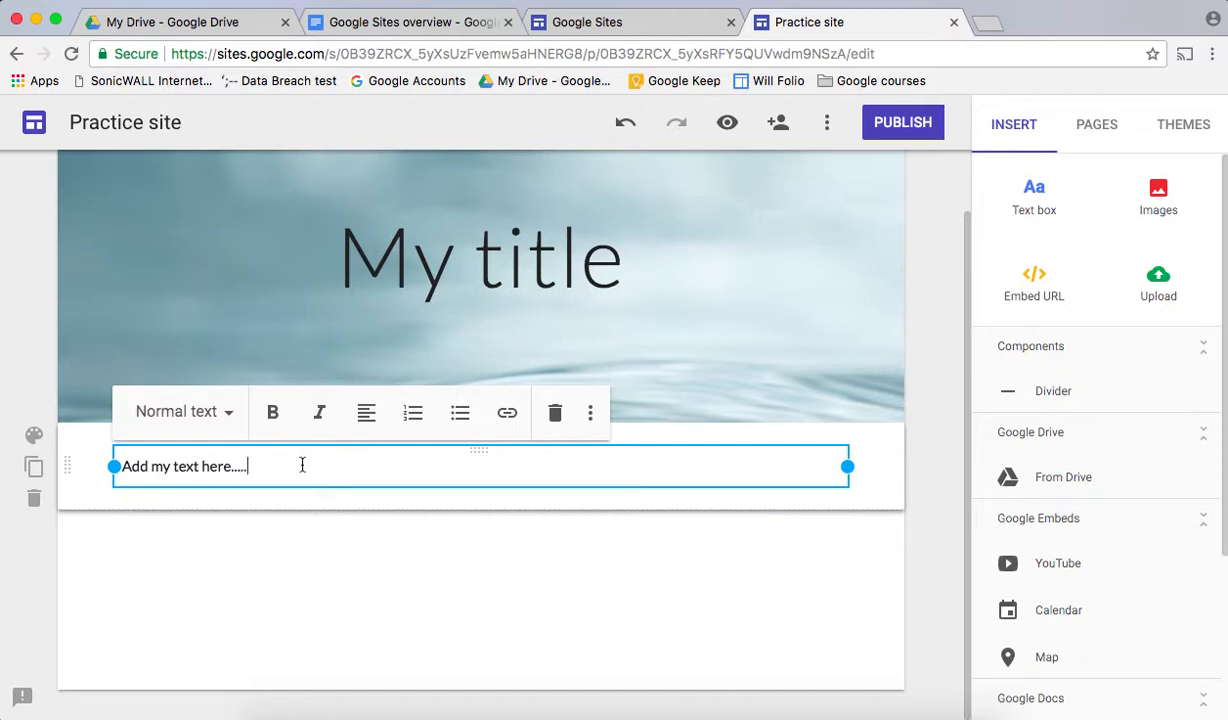
Step: Select the text box's sentence and look through the available text styles
drag(301, 463, 113, 465)
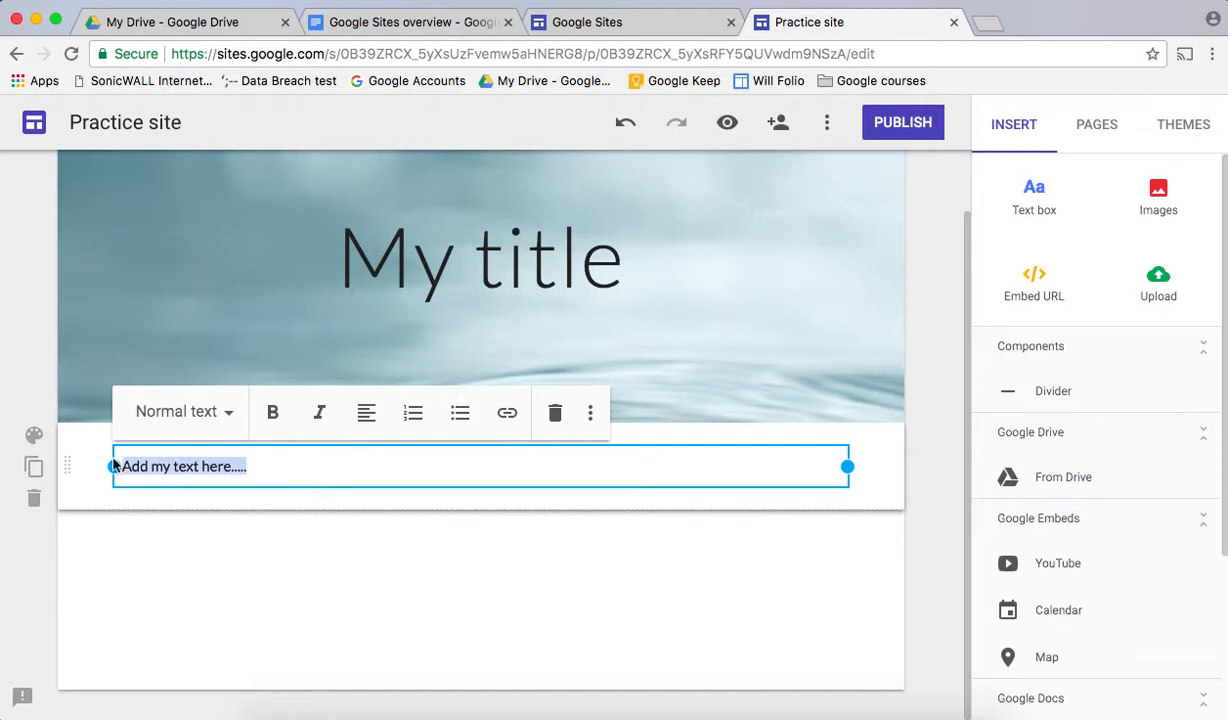
click(233, 416)
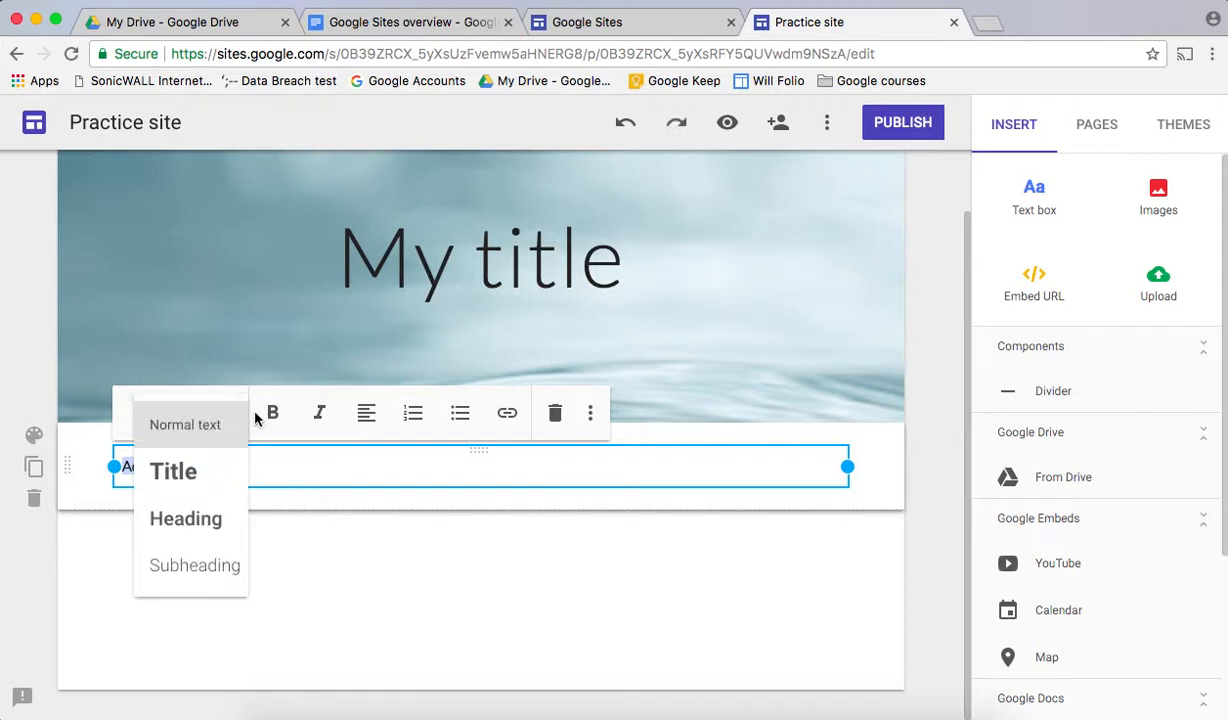
click(367, 420)
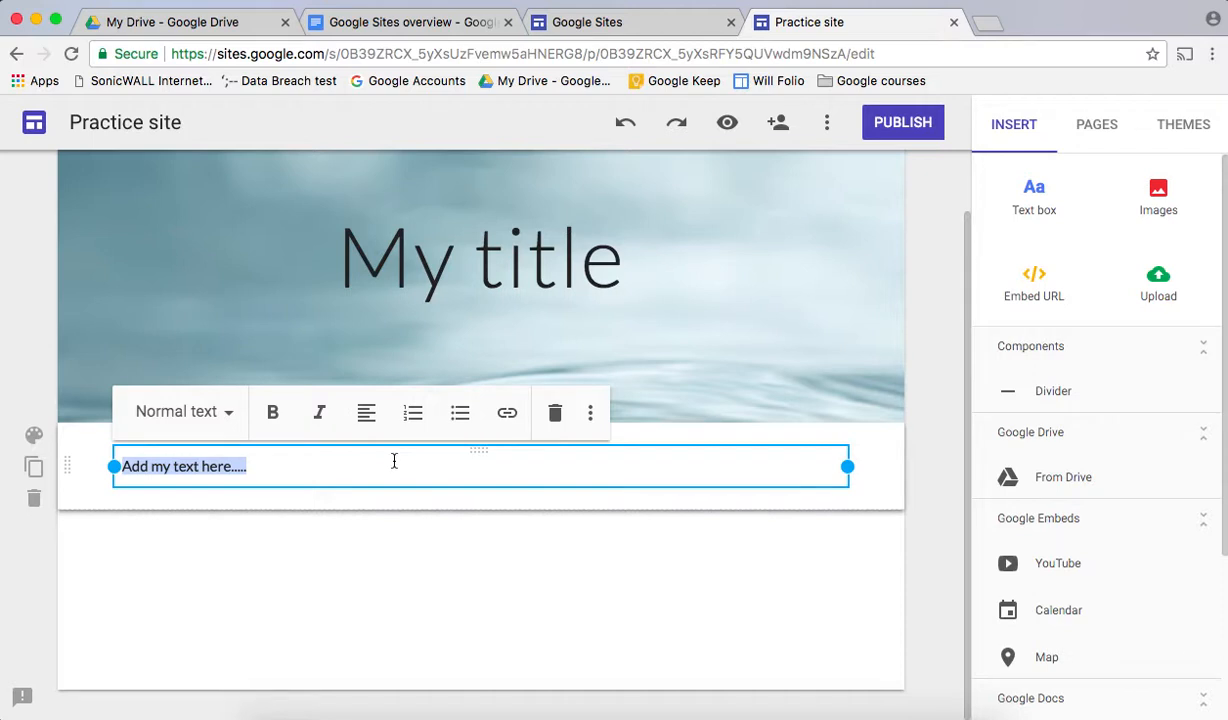
Step: Insert the mountain landscape photo with the wooden fence from the 2017-01-17 album below the text
click(1162, 196)
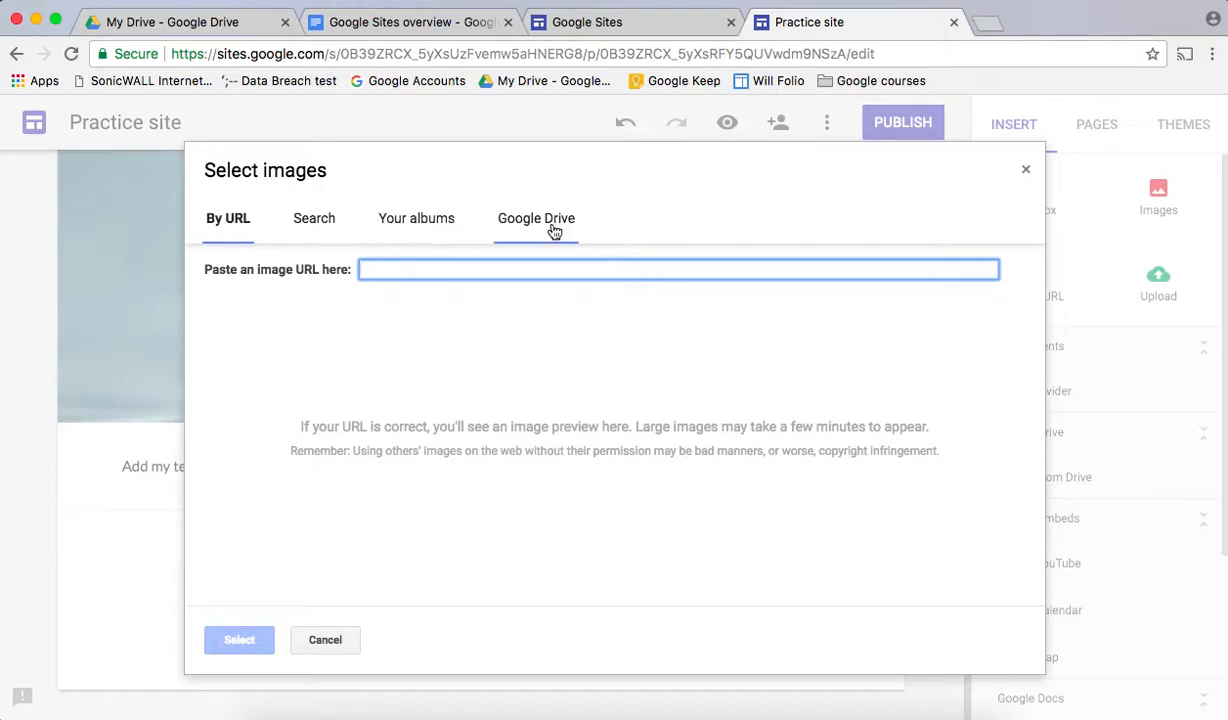
click(433, 218)
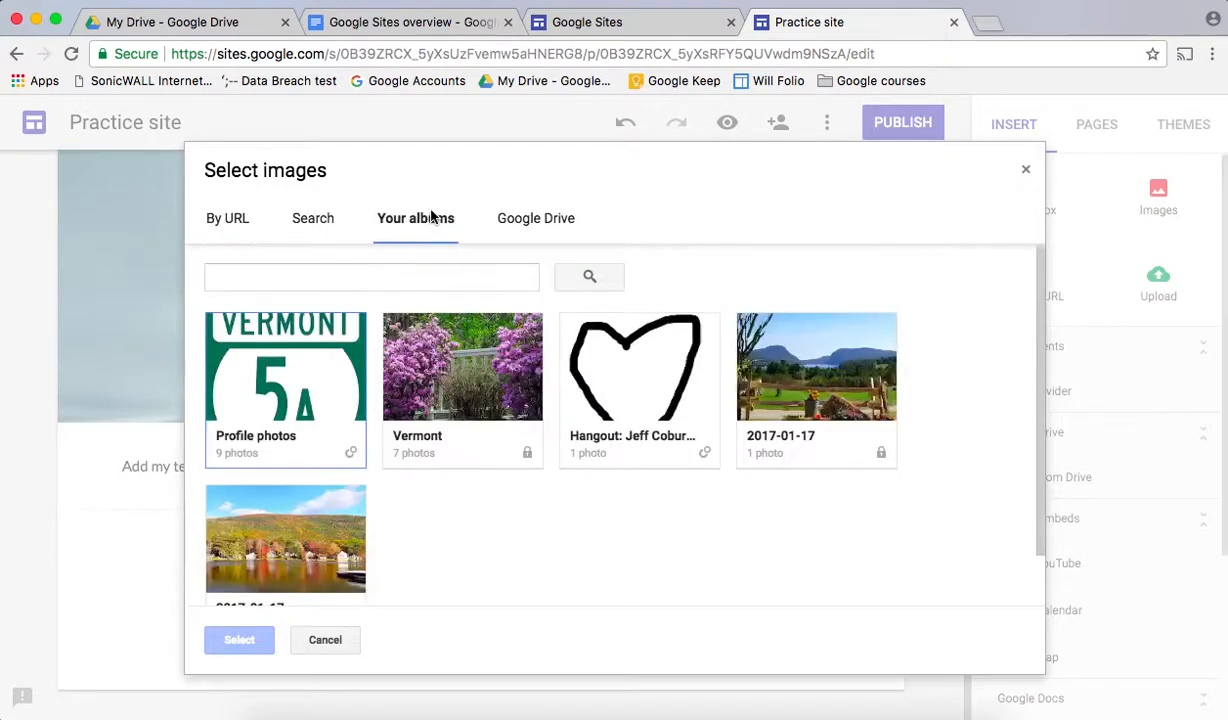
click(741, 358)
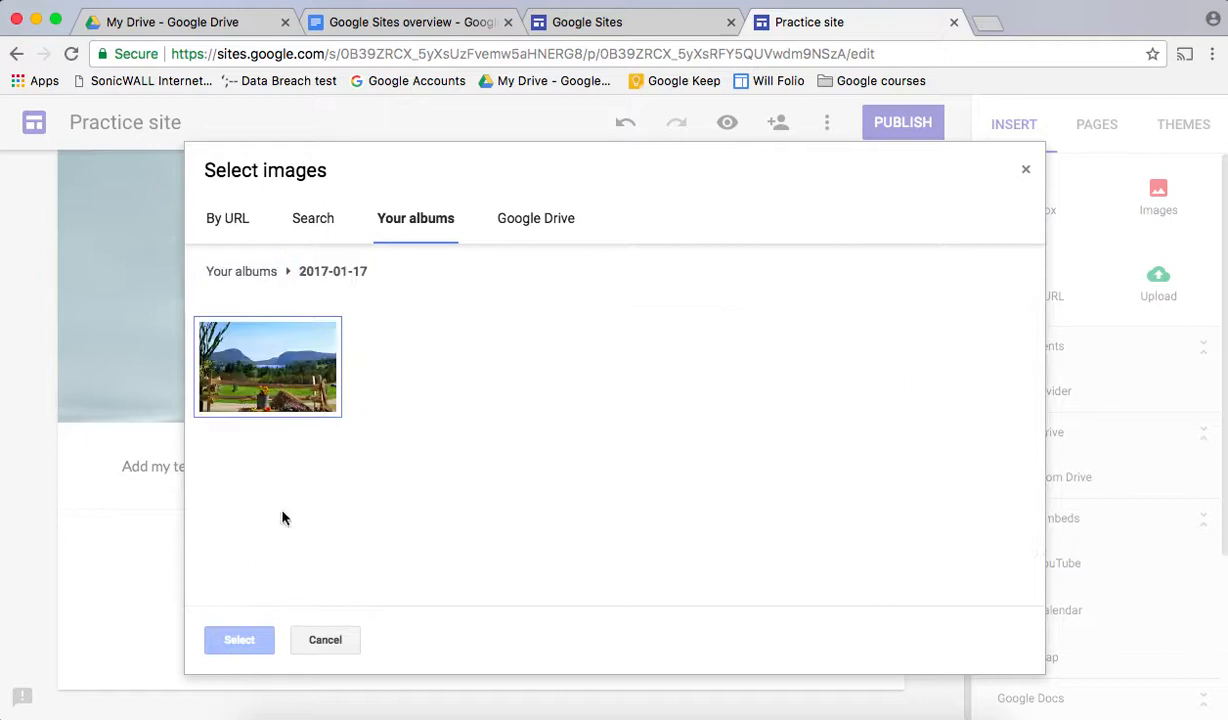
click(274, 369)
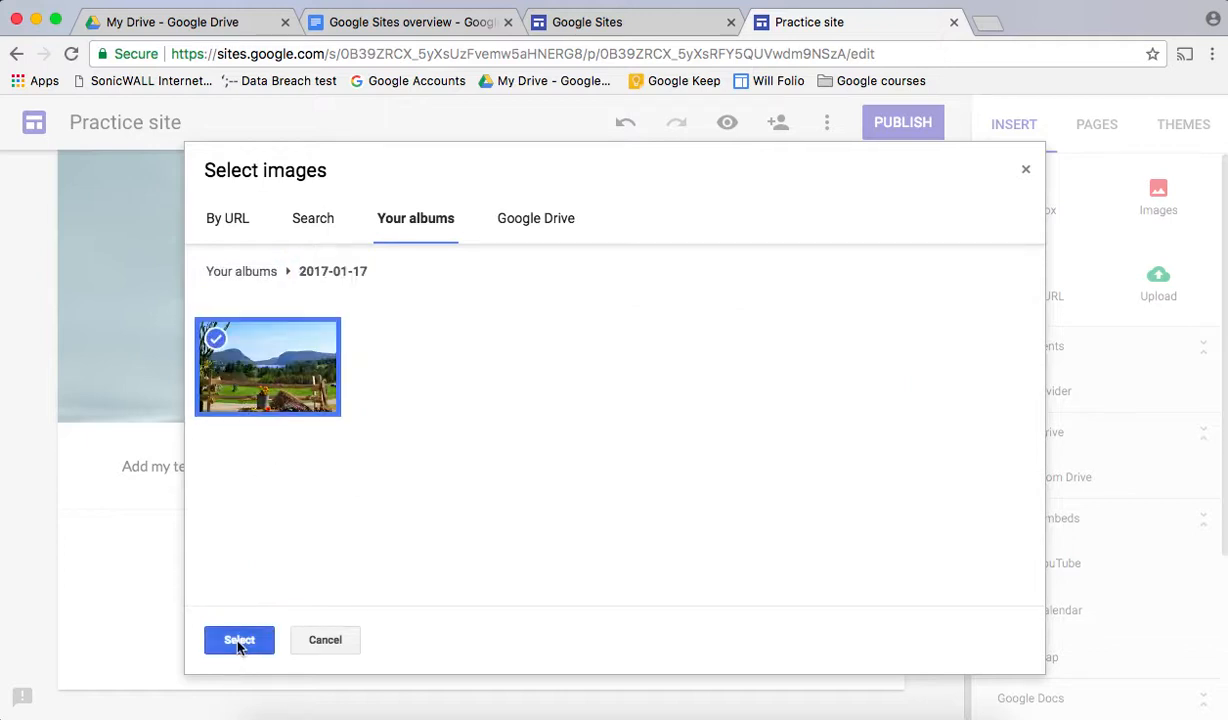
click(239, 645)
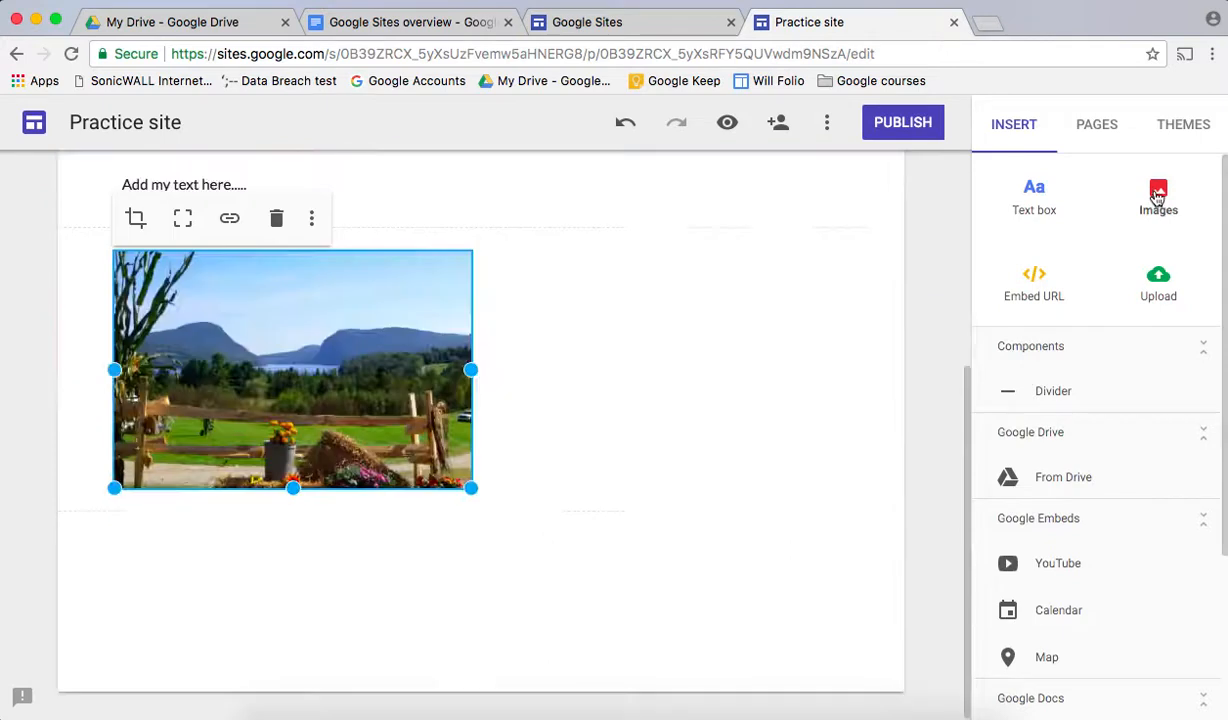
Step: Search Google images for "vermont" and insert the state house photo with the flower bed beside the landscape photo
click(1155, 194)
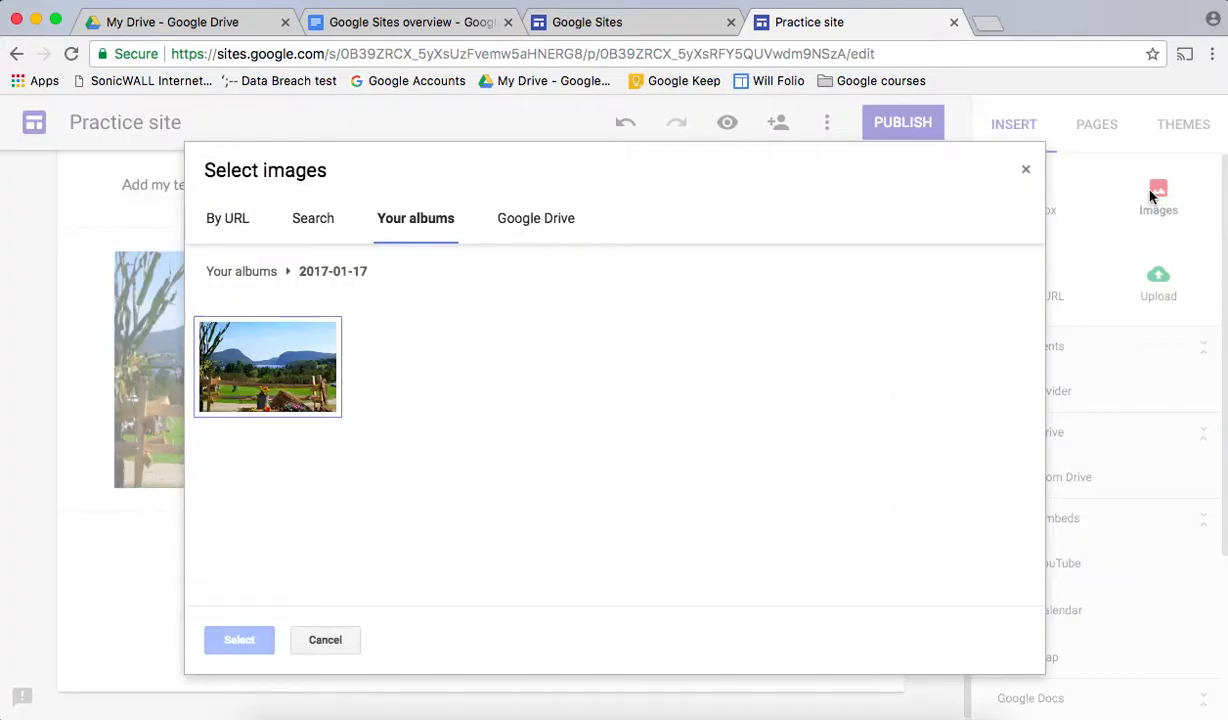
click(303, 222)
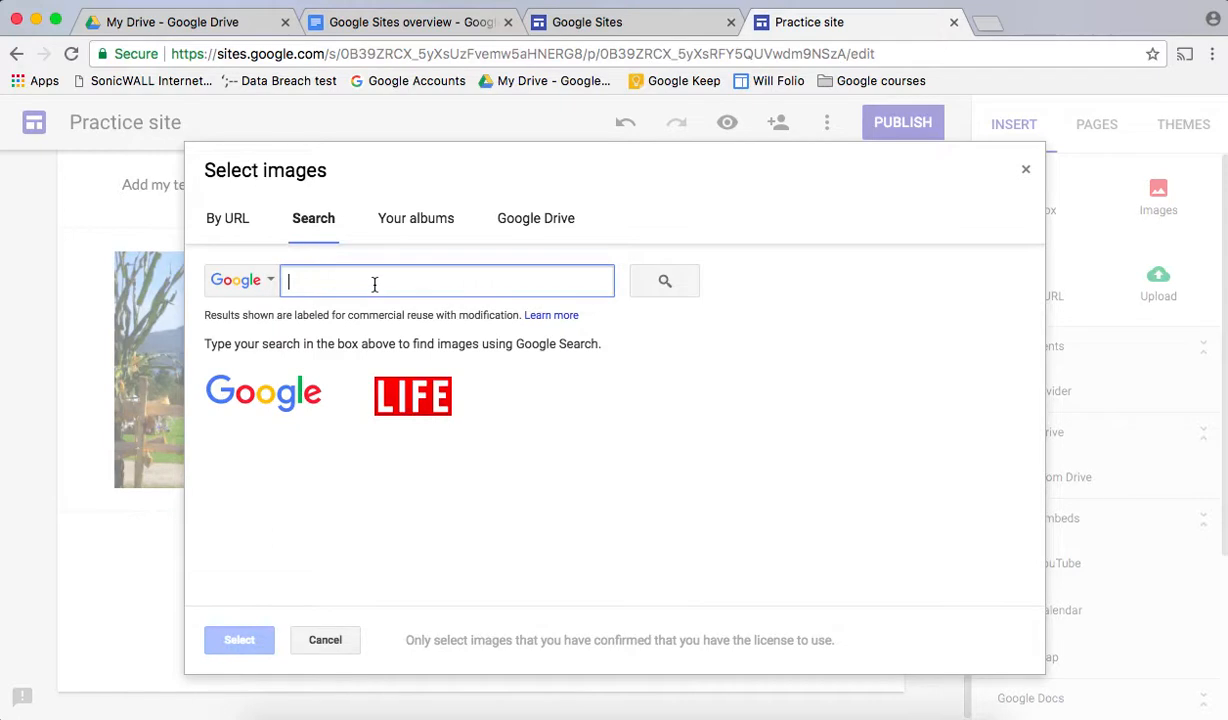
text(vermont)
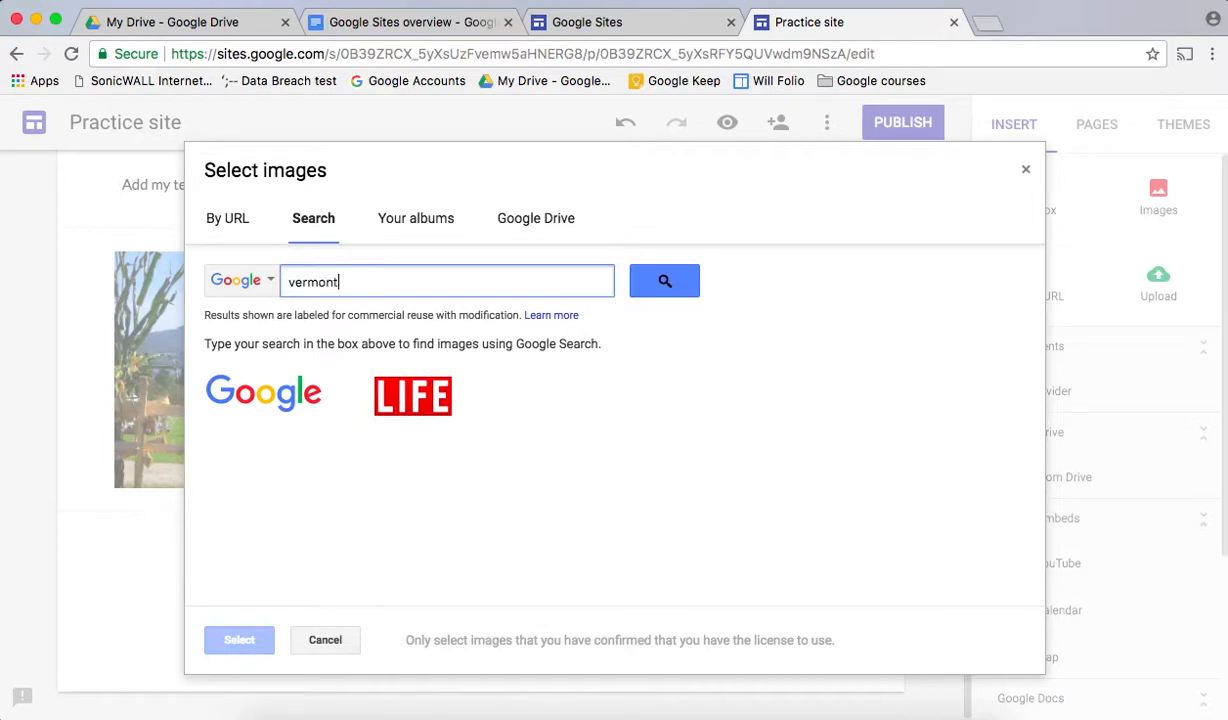
click(666, 283)
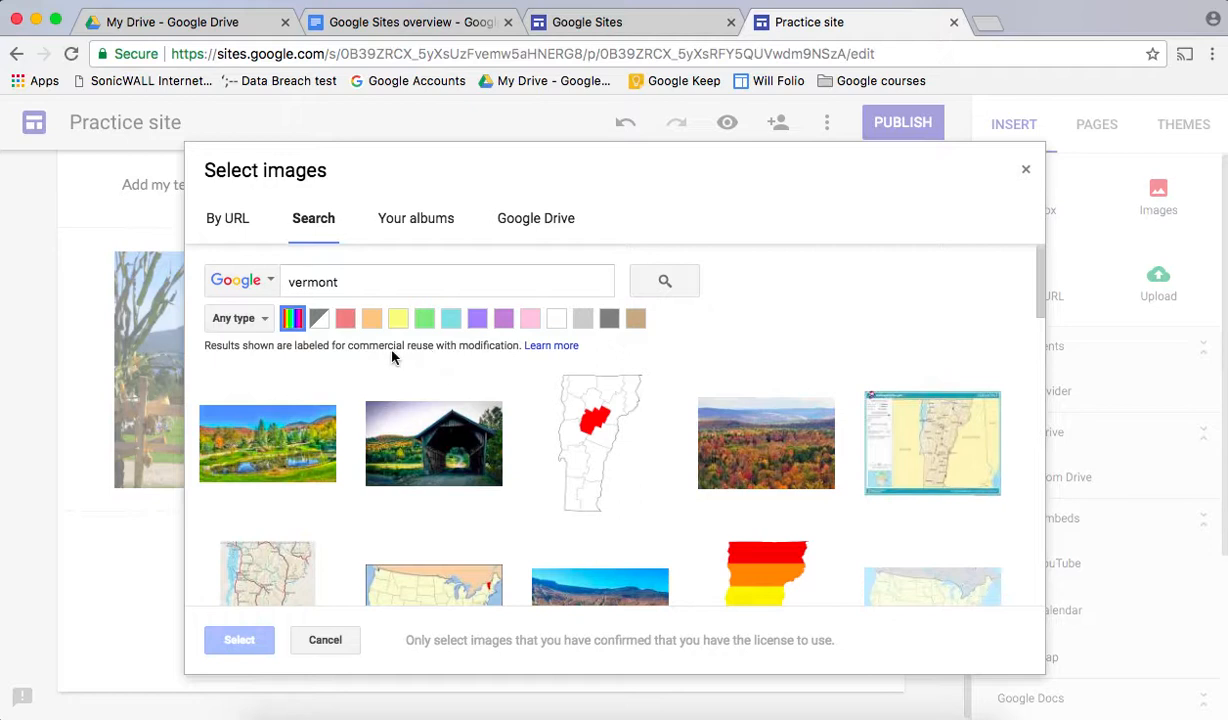
scroll(393, 358, down, 5)
scroll(393, 358, down, 1)
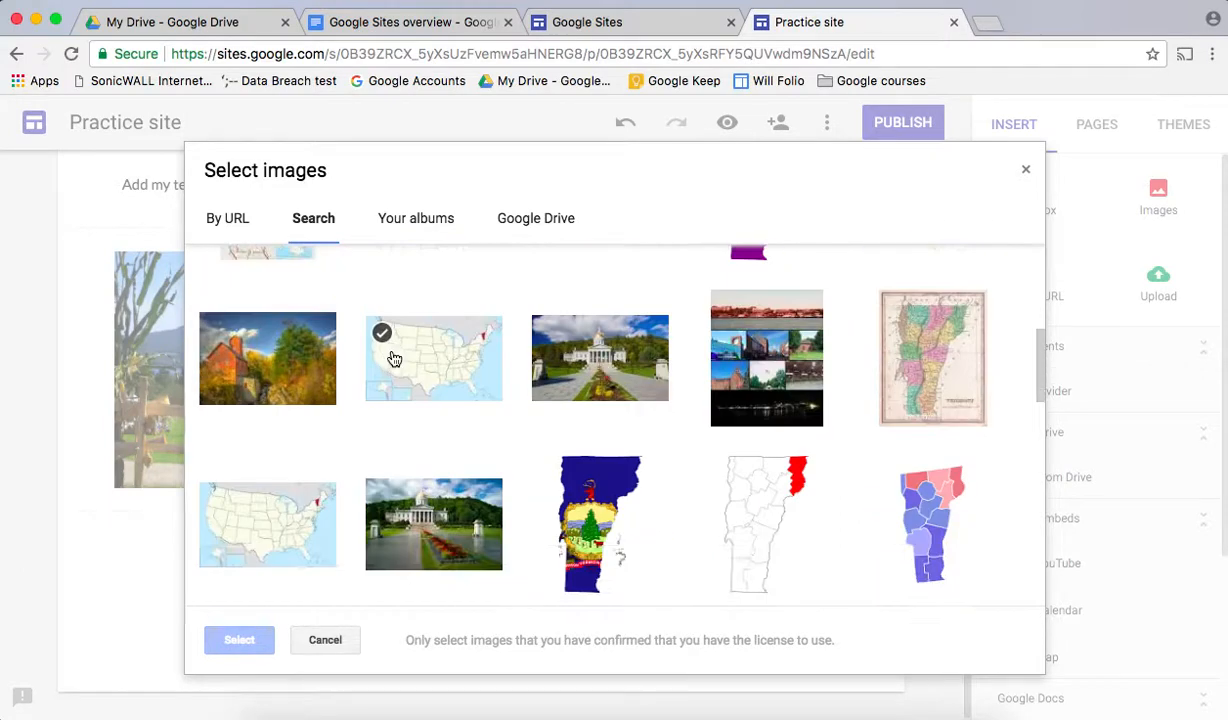
click(612, 375)
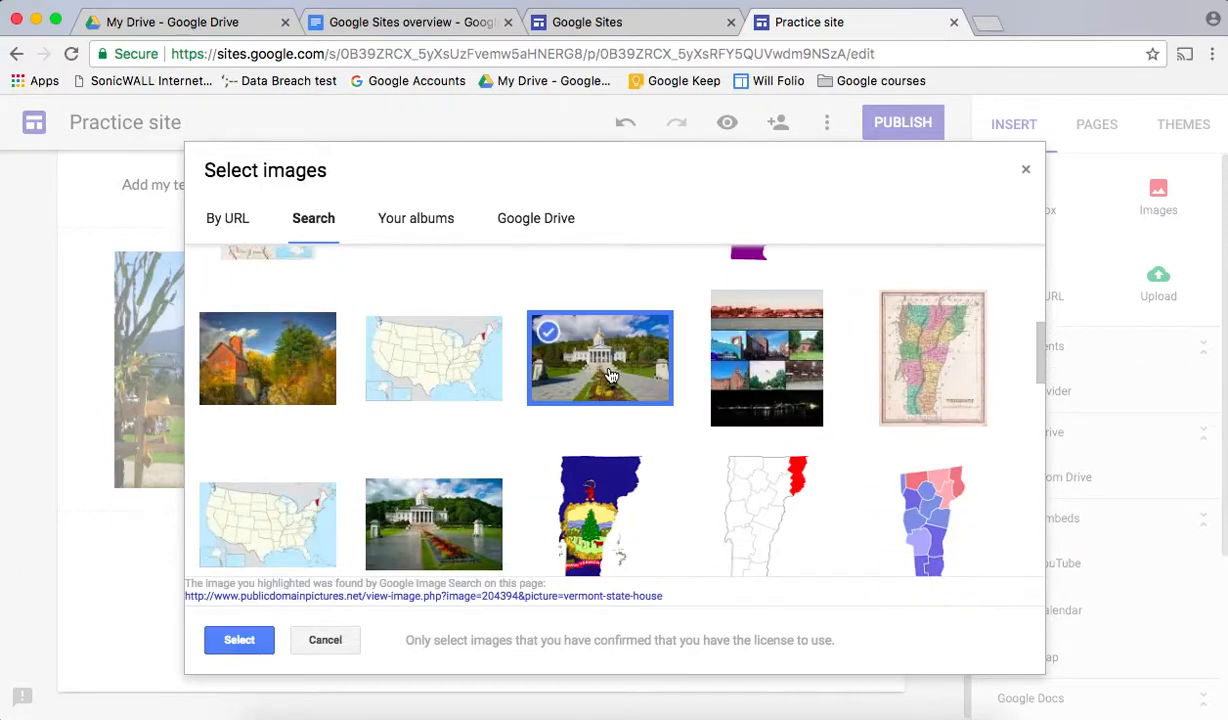
click(238, 642)
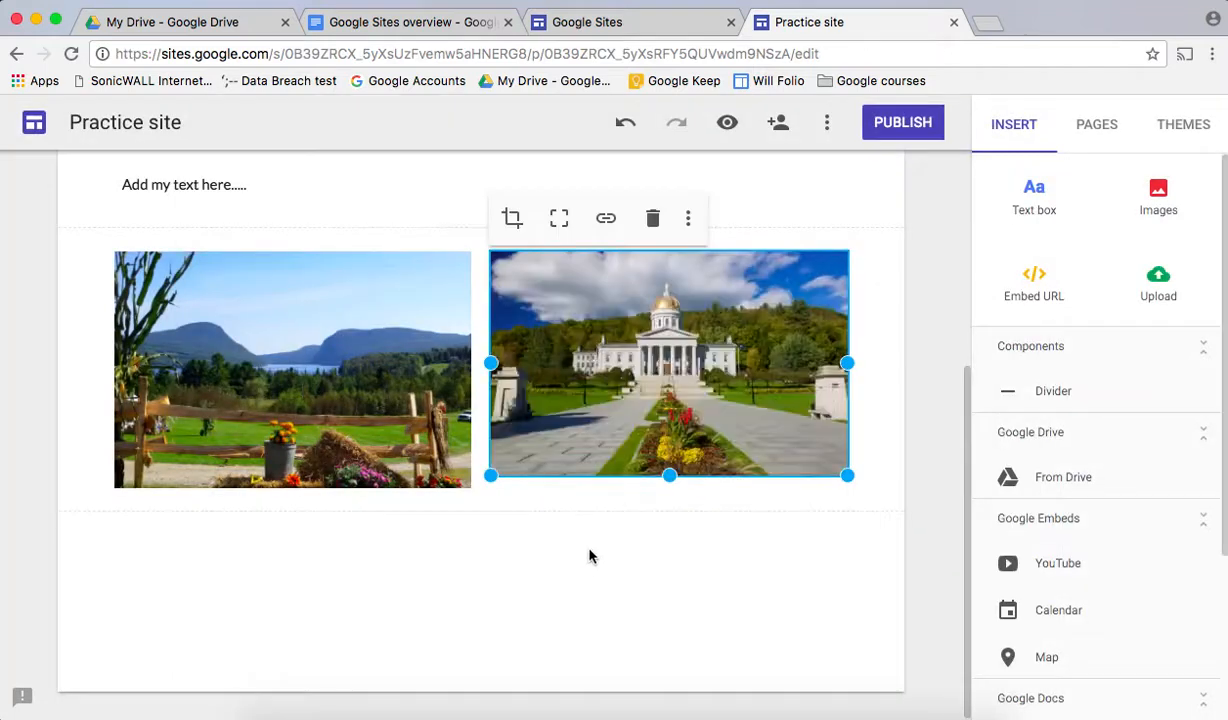
Step: Move both photos into the text's section, with the landscape to the right of the text and the state house to its left
scroll(590, 557, up, 2)
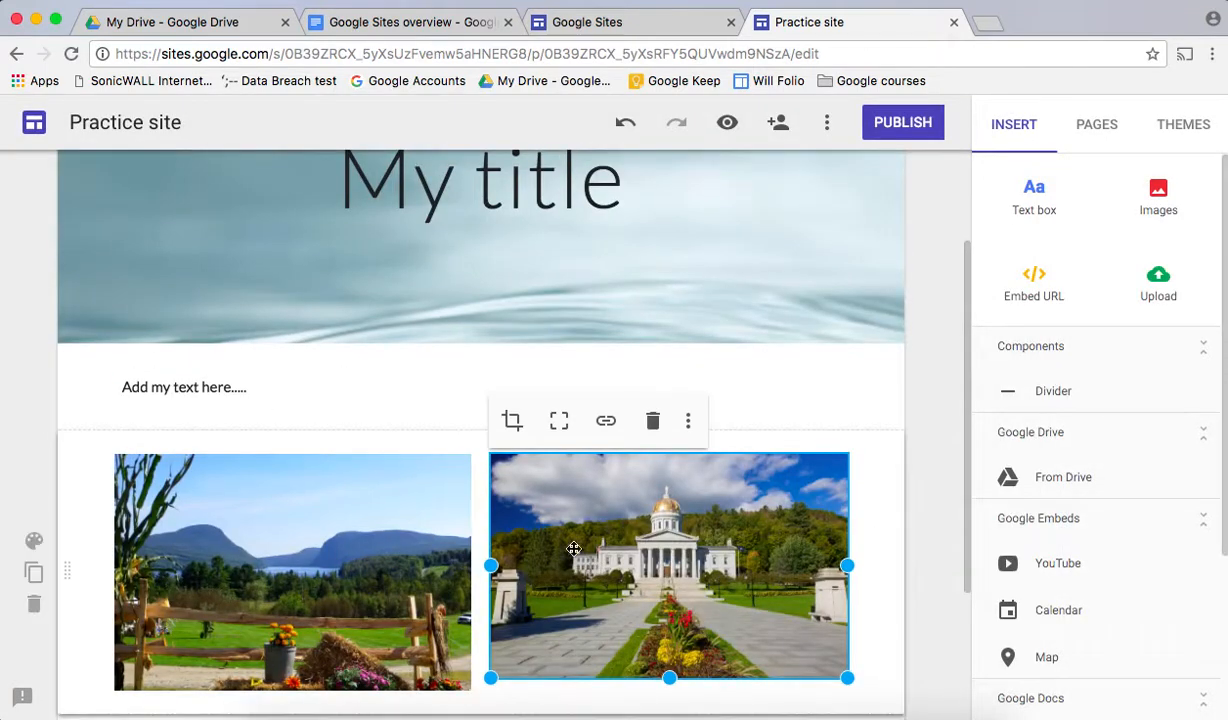
scroll(560, 545, down, 1)
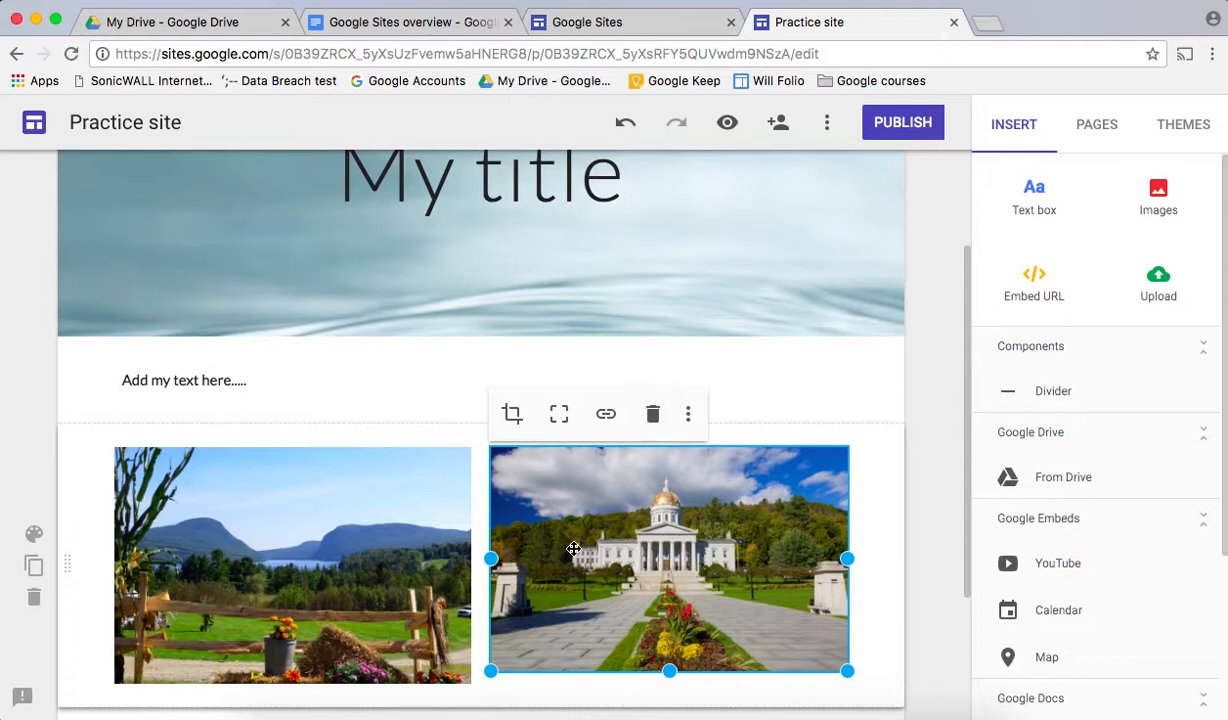
click(317, 545)
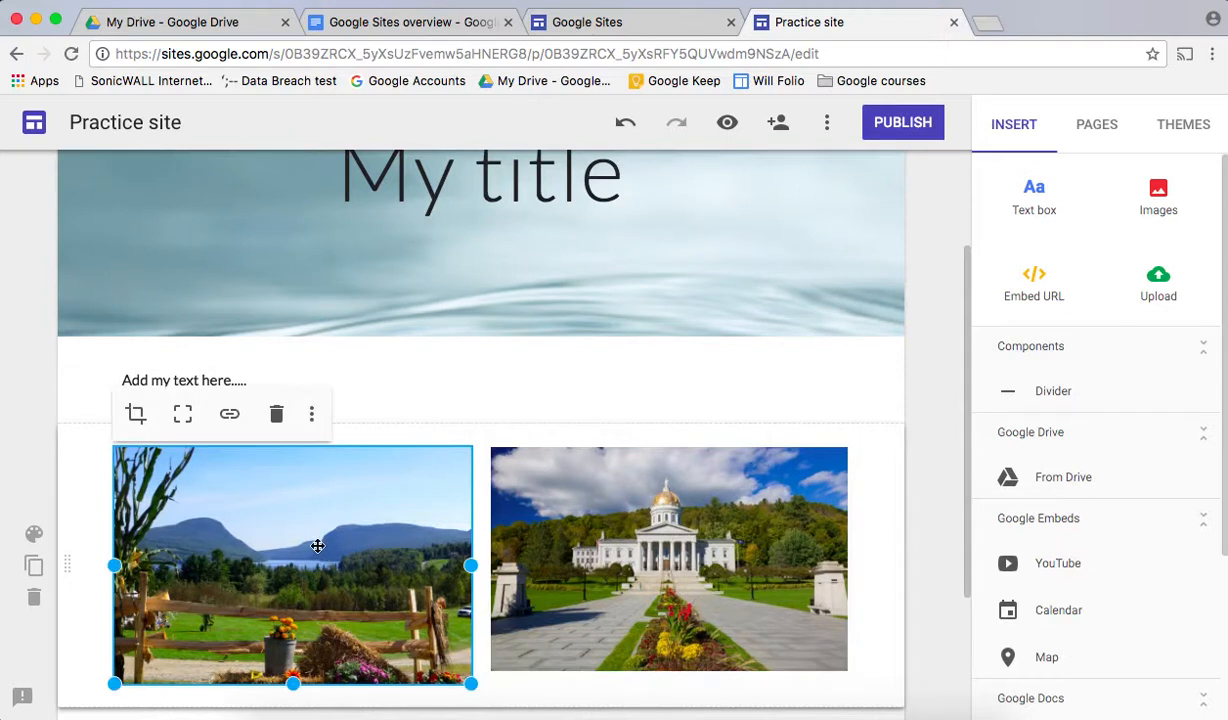
drag(344, 505, 781, 385)
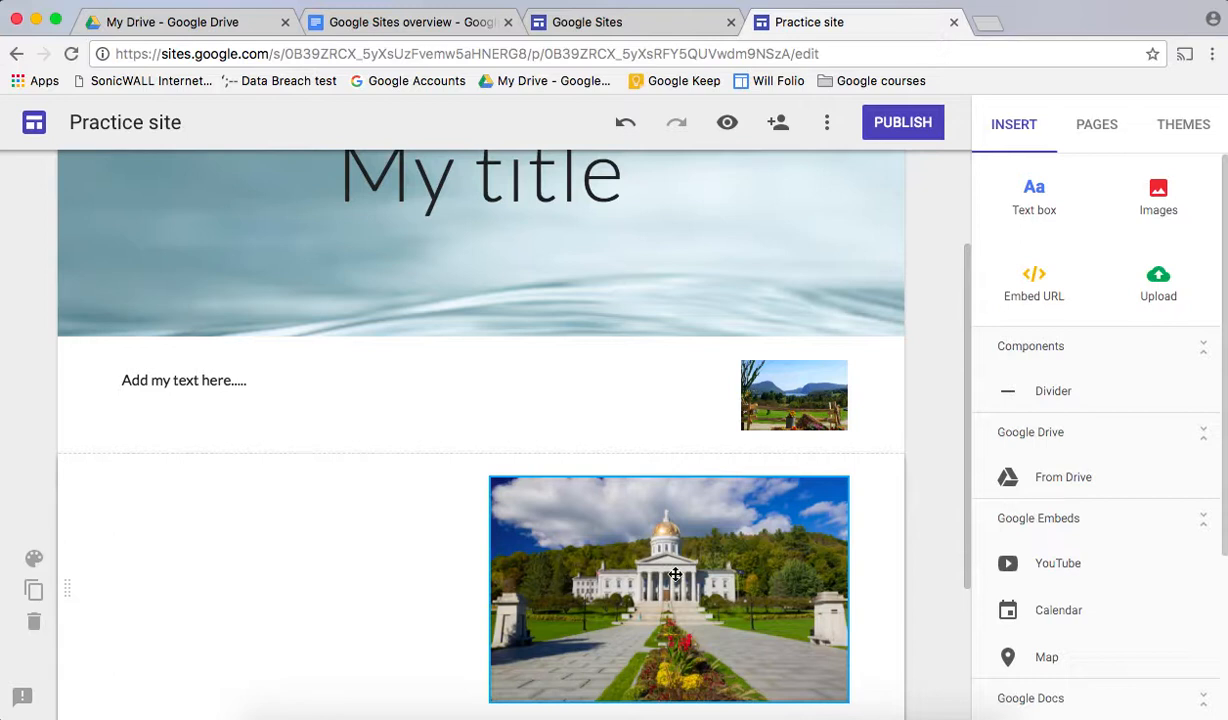
drag(641, 545, 118, 392)
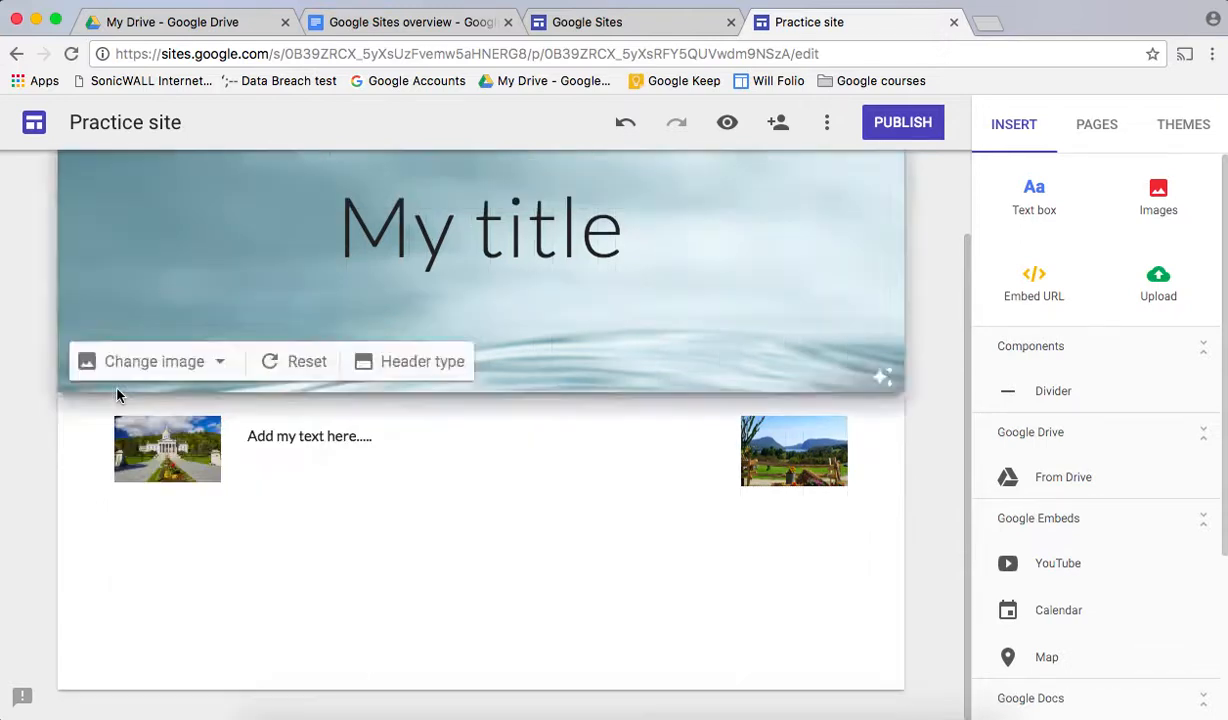
Step: Narrow the text box between the two photos by moving its left edge inward
click(308, 437)
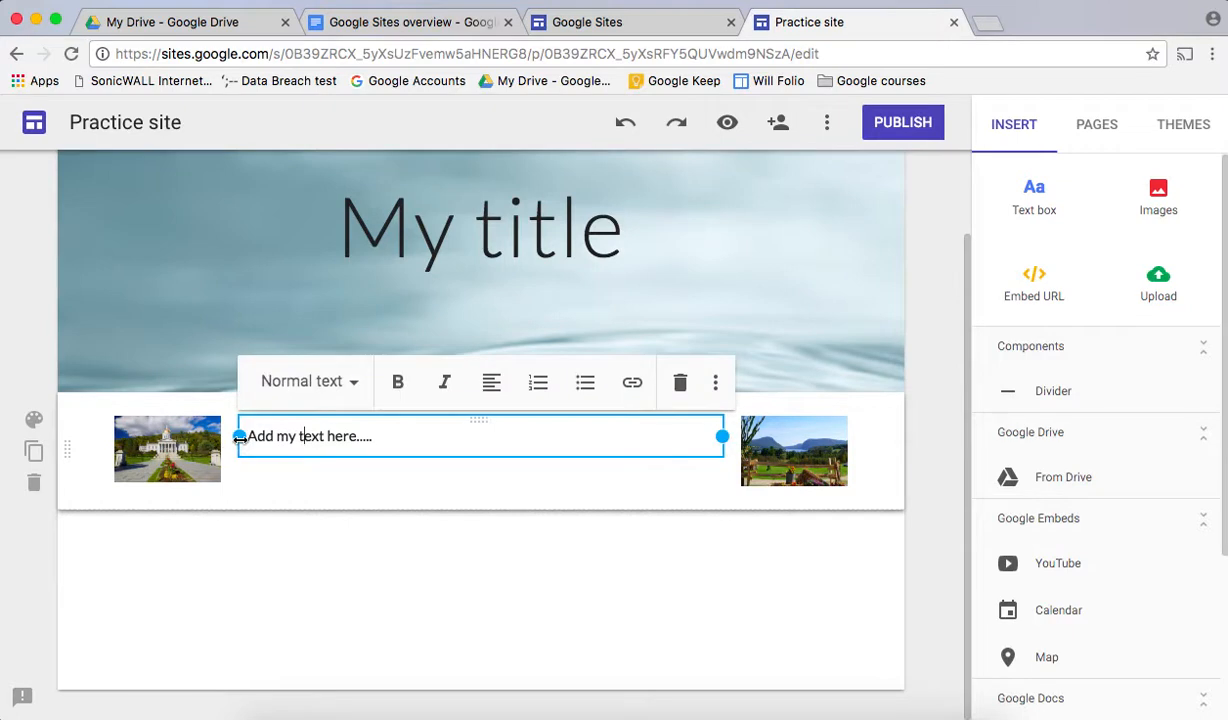
drag(243, 437, 364, 437)
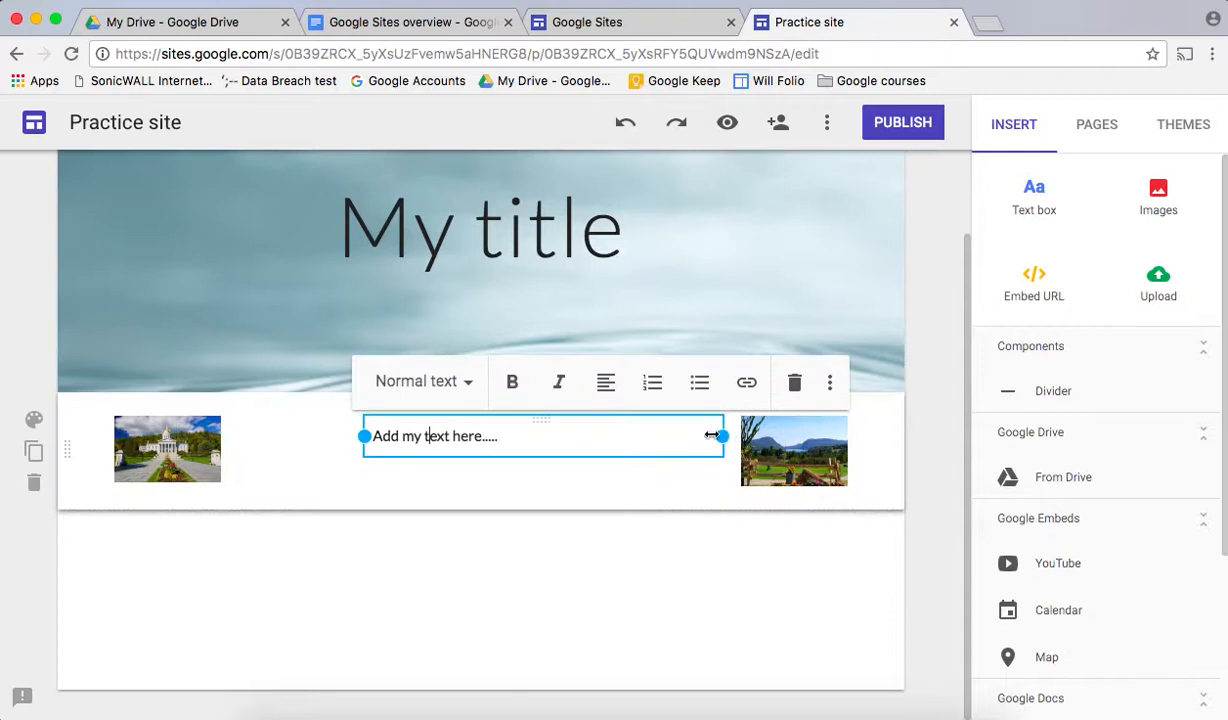
drag(723, 436, 184, 464)
Step: Enlarge the state house and landscape photos to similar sizes, leaving a narrow text column between them
click(185, 463)
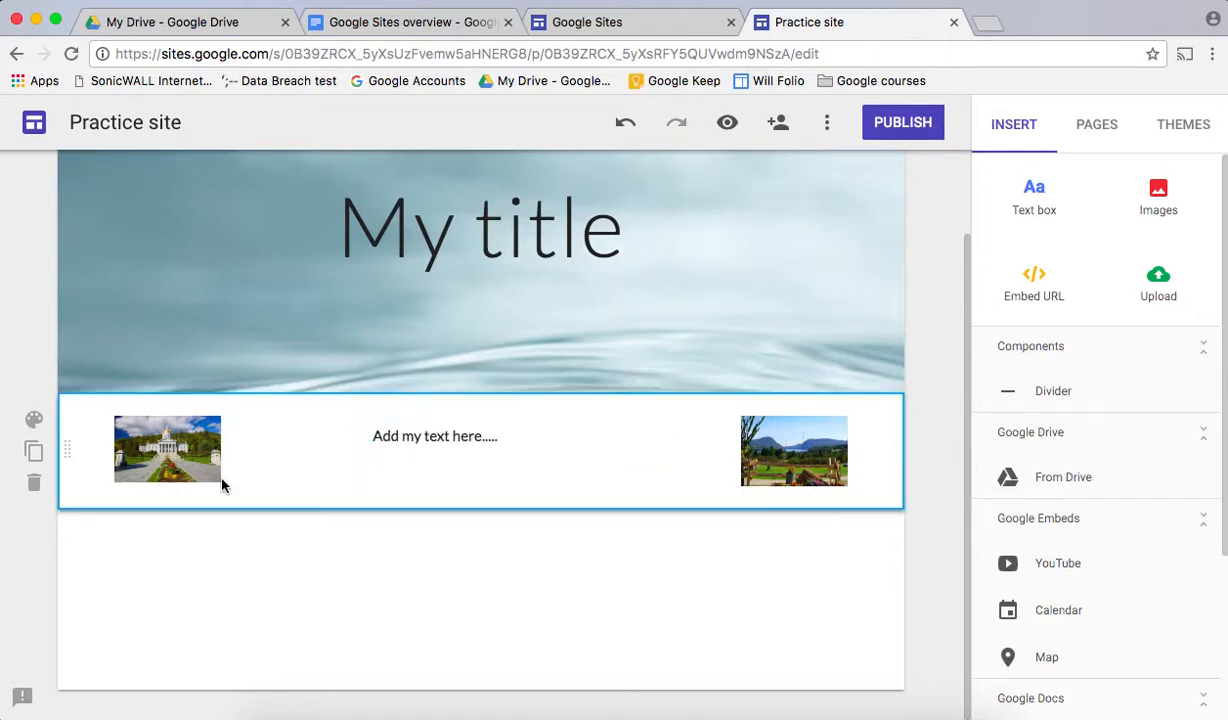
click(215, 478)
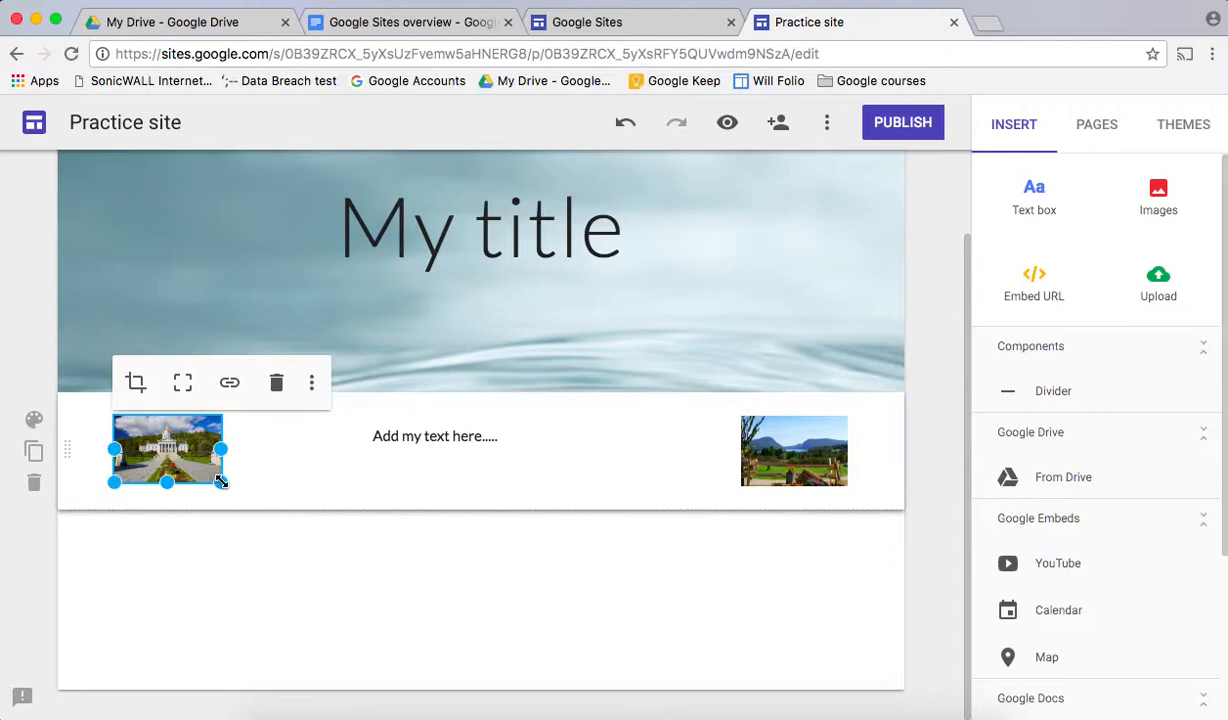
drag(221, 482, 762, 469)
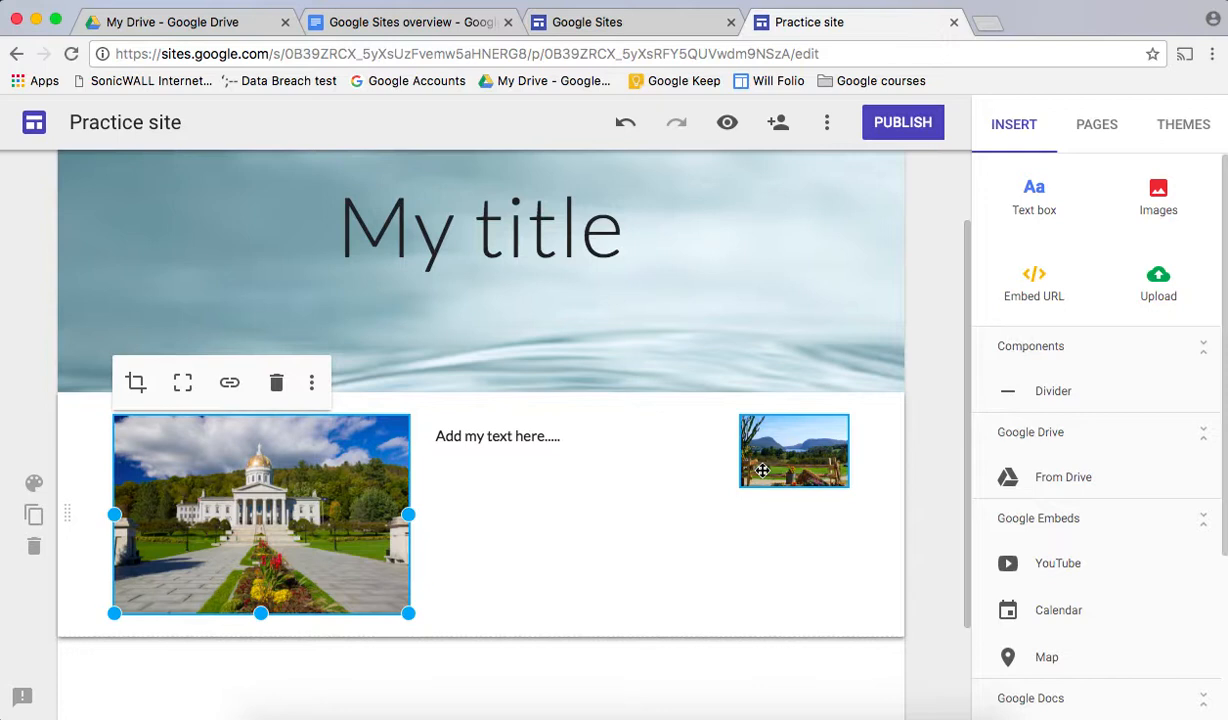
click(762, 469)
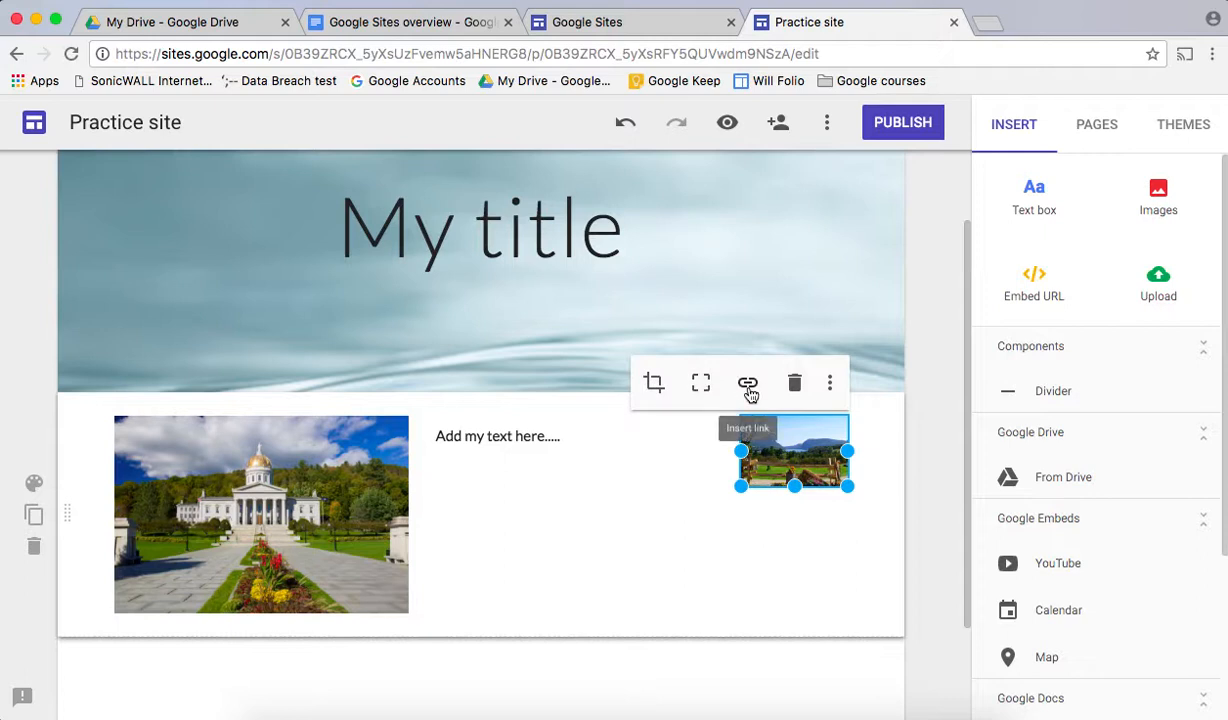
drag(741, 486, 573, 628)
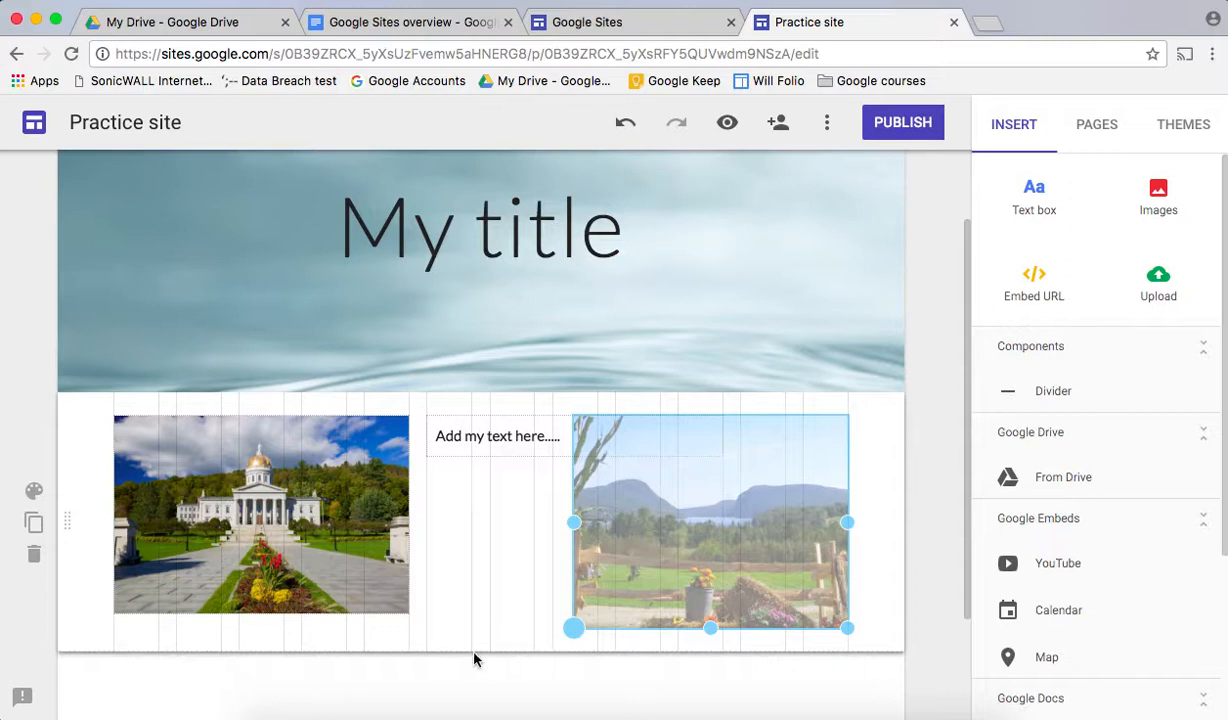
scroll(476, 500, down, 2)
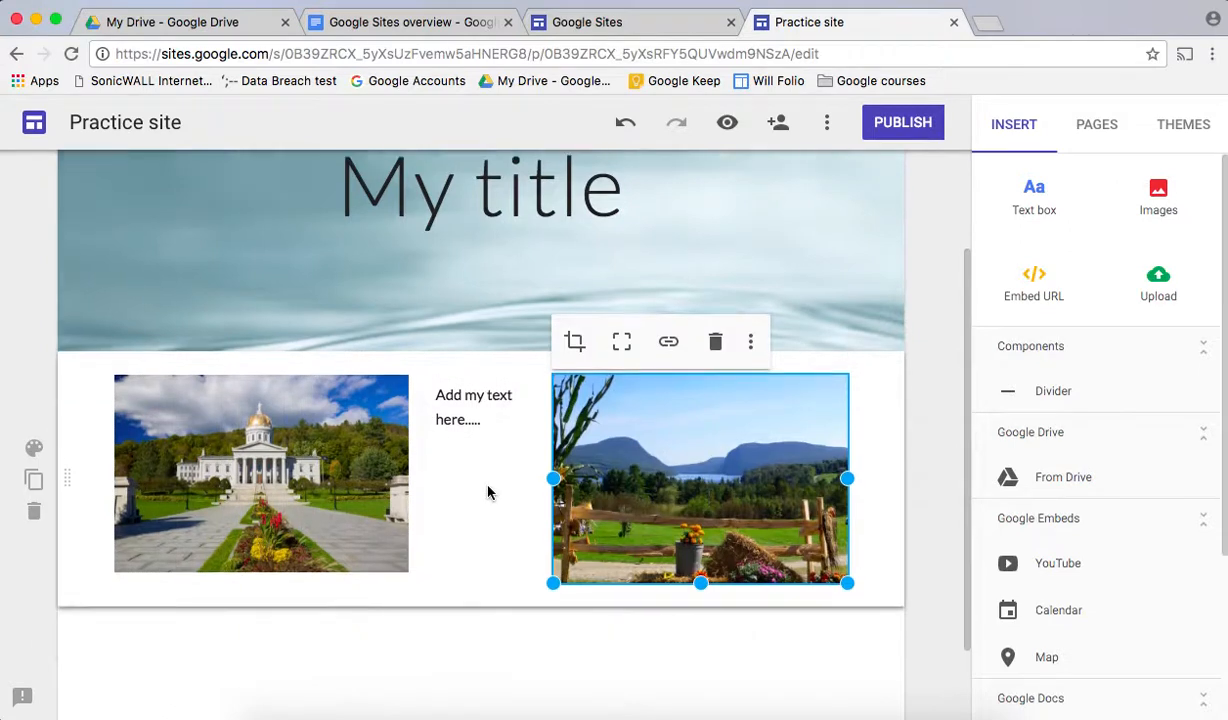
scroll(604, 450, down, 1)
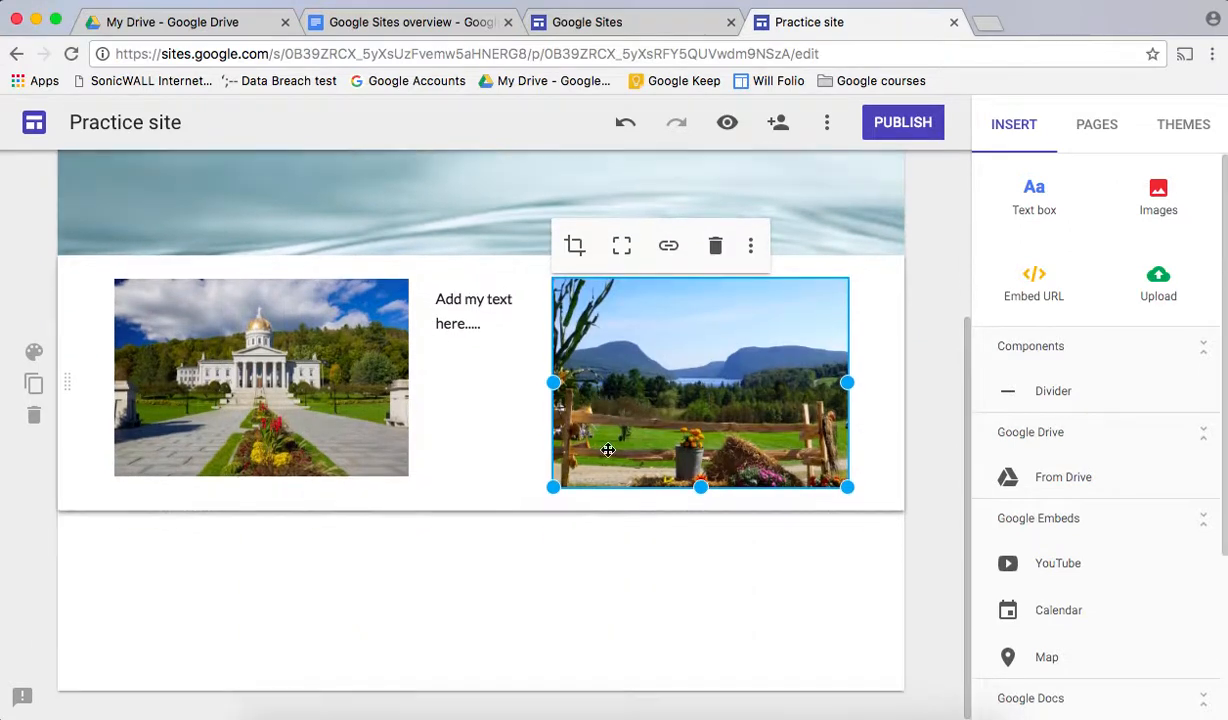
click(1033, 282)
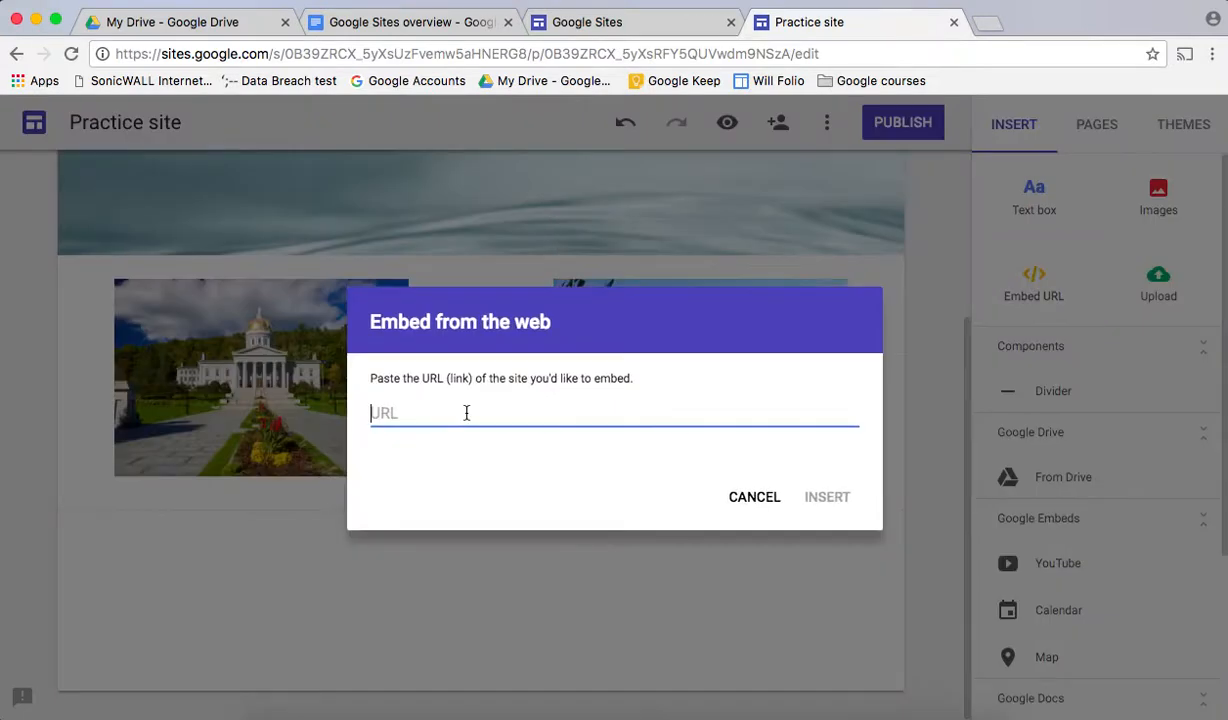
text(www.google.com)
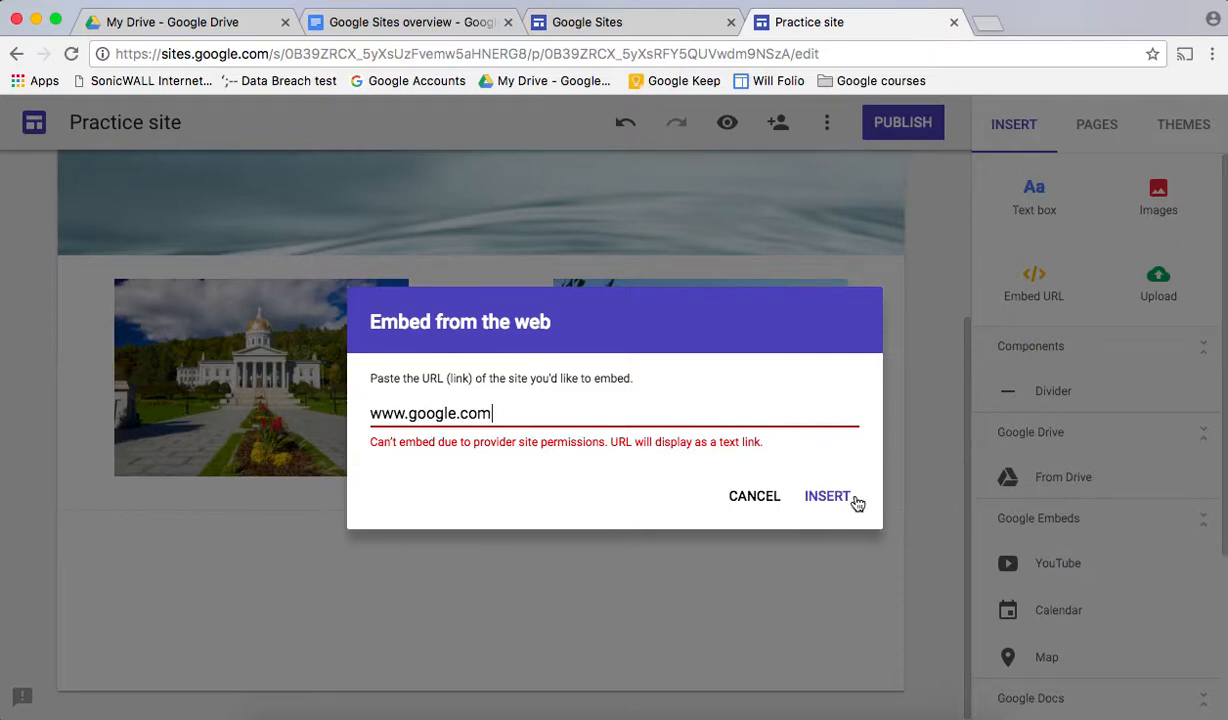
click(827, 497)
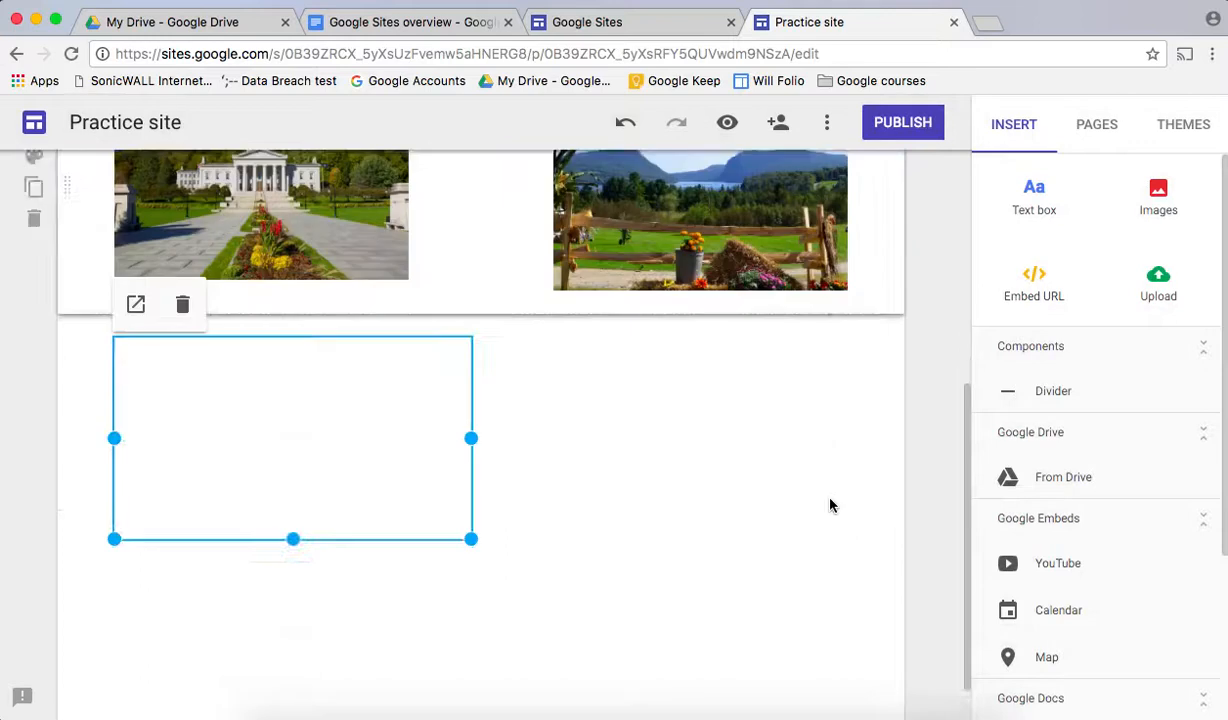
Step: Inspect the link options for the landscape photo and for the text "Add my text here....." between the photos
scroll(829, 505, up, 2)
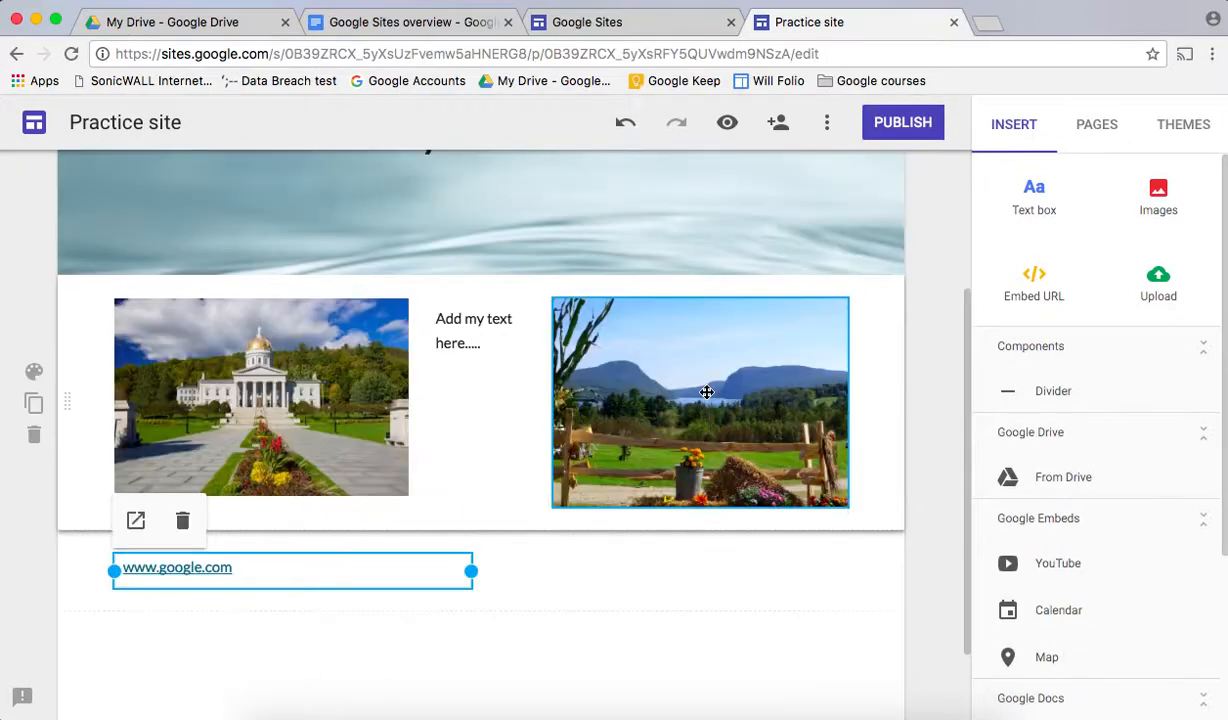
click(707, 392)
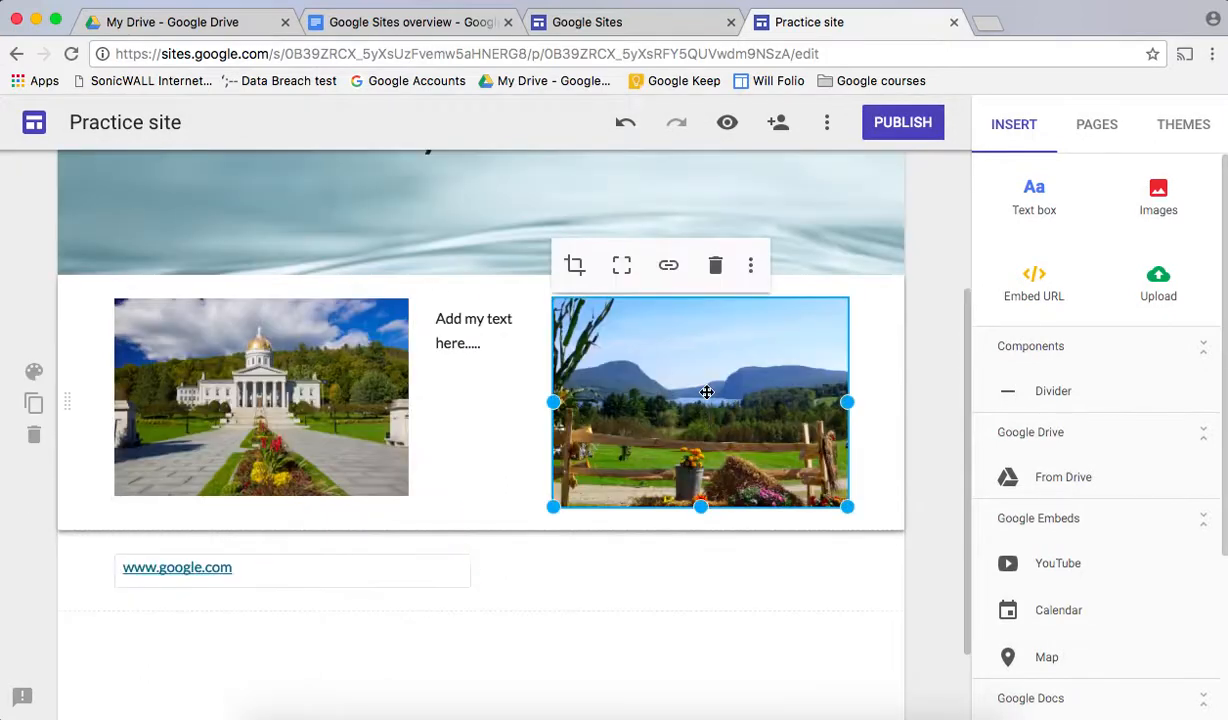
click(668, 265)
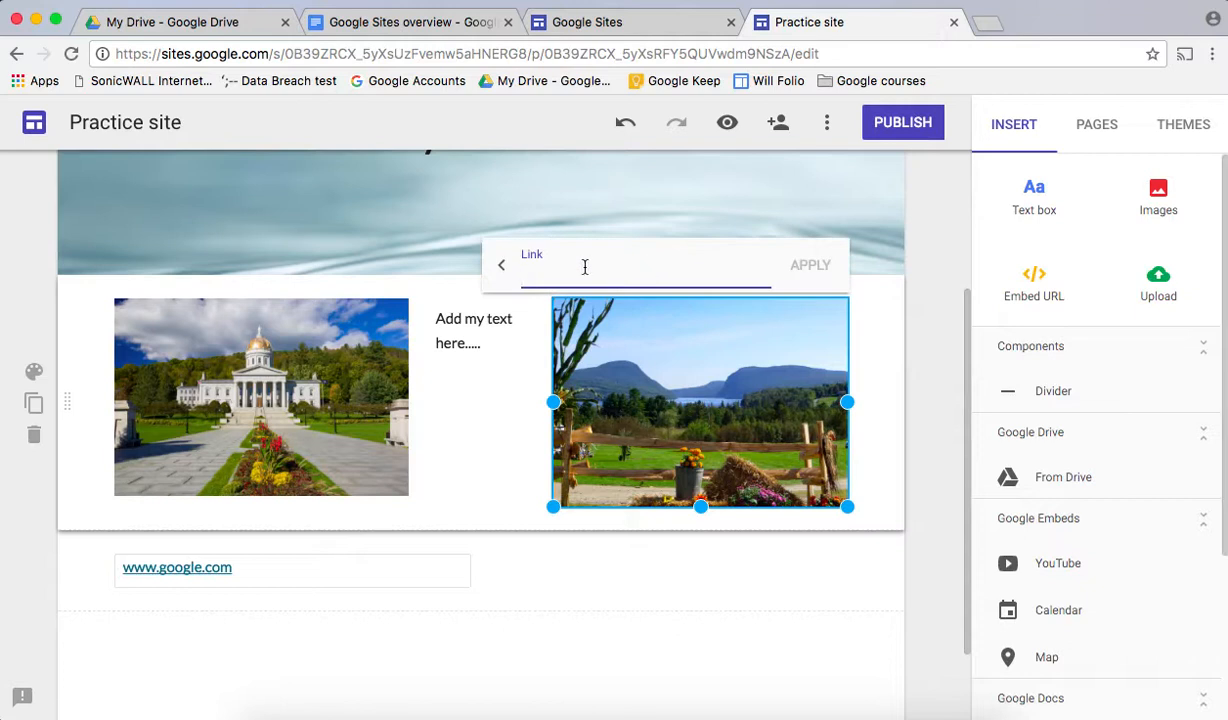
click(464, 352)
triple_click(448, 325)
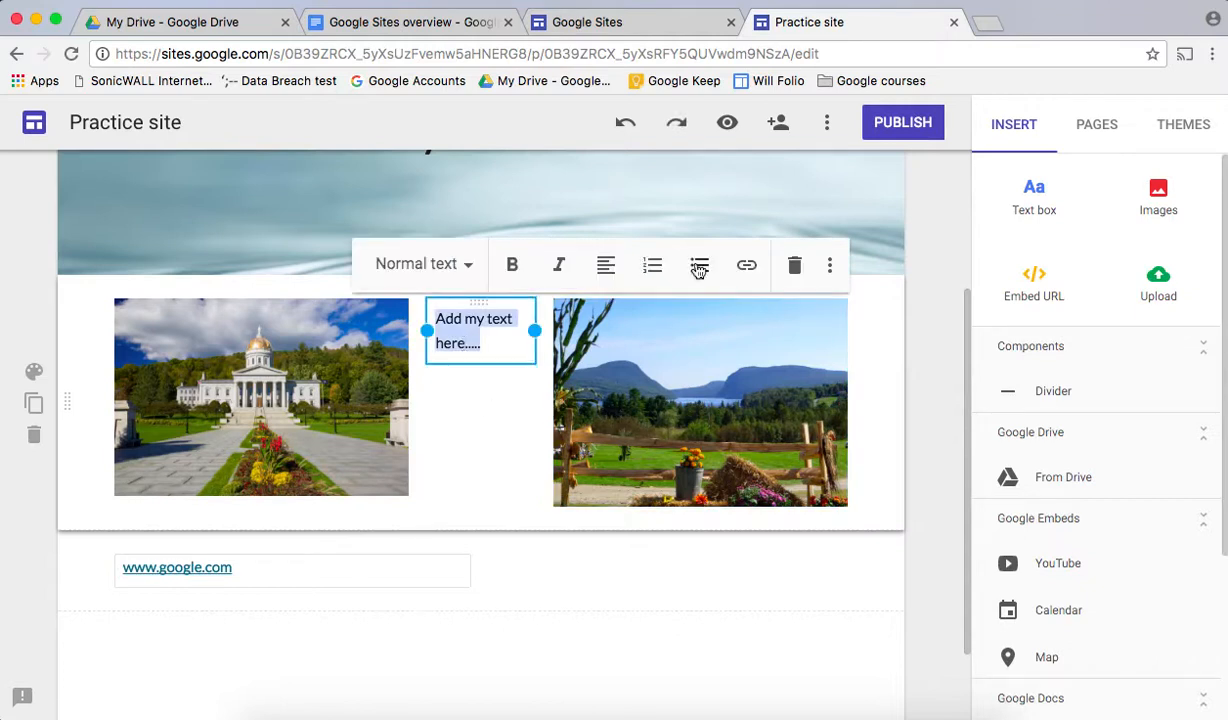
click(746, 267)
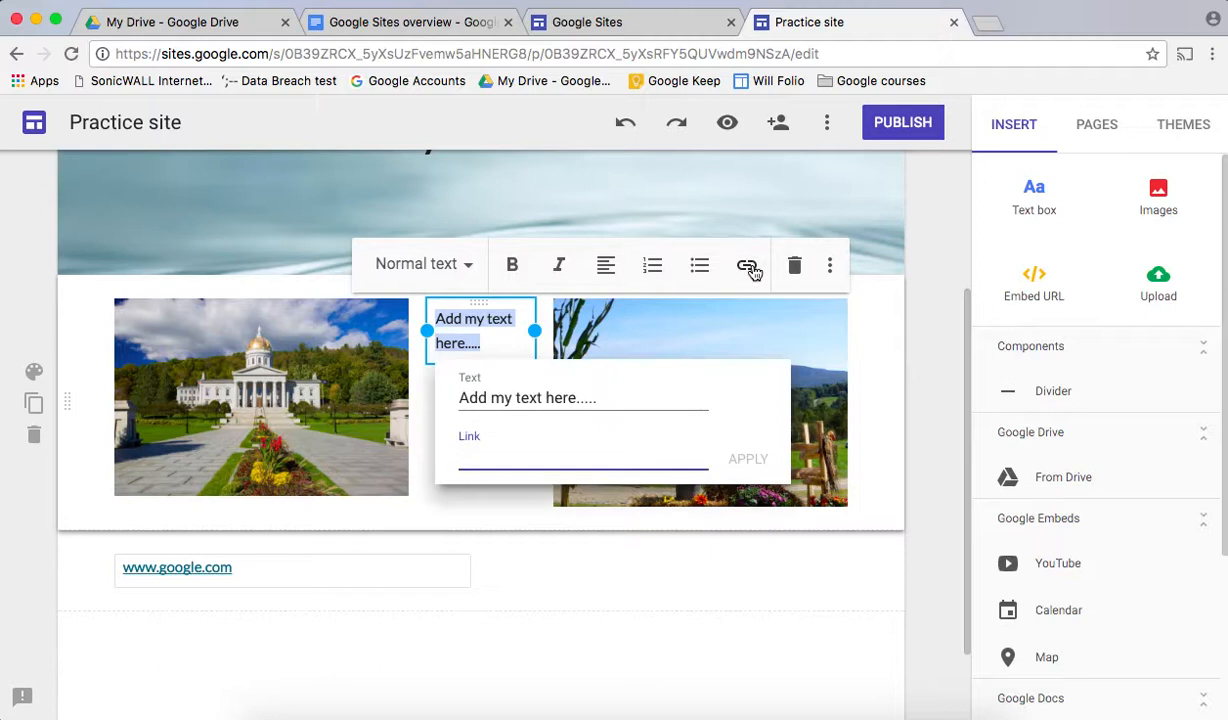
click(826, 661)
Step: Preview the two screenshot images in the Downloads folder as upload candidates, and close the file chooser without uploading
scroll(885, 466, down, 2)
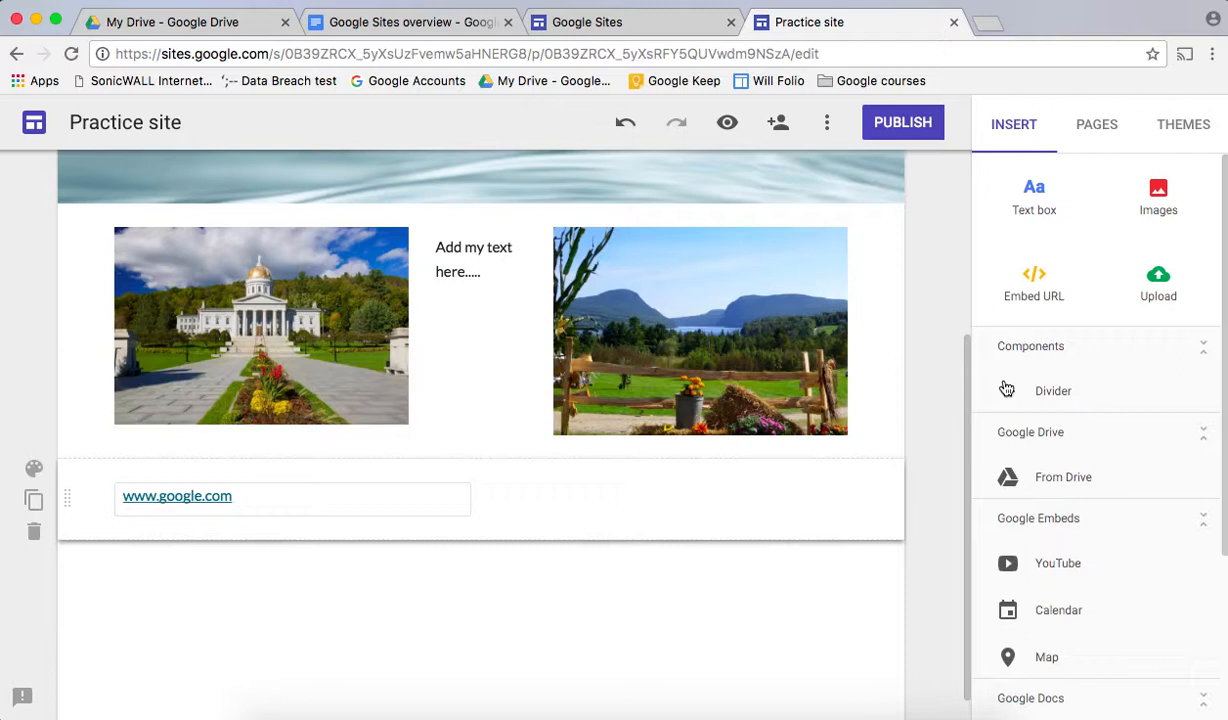
click(1160, 290)
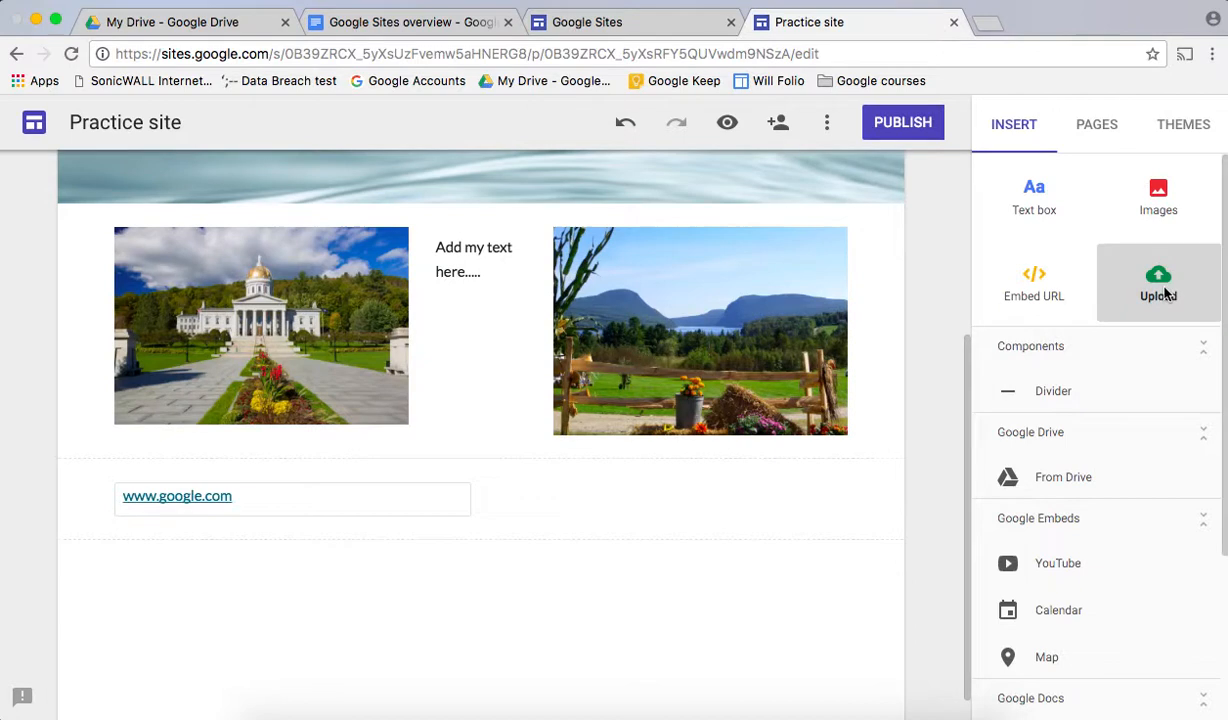
click(344, 321)
scroll(490, 250, down, 2)
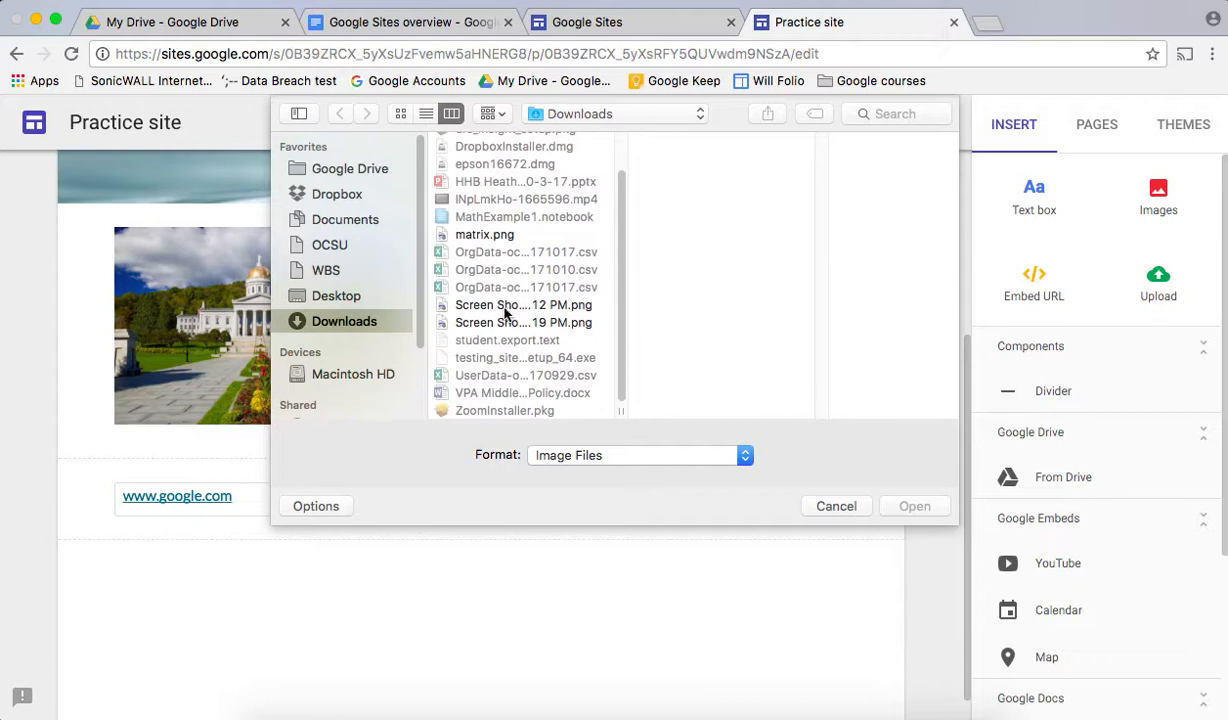
click(504, 306)
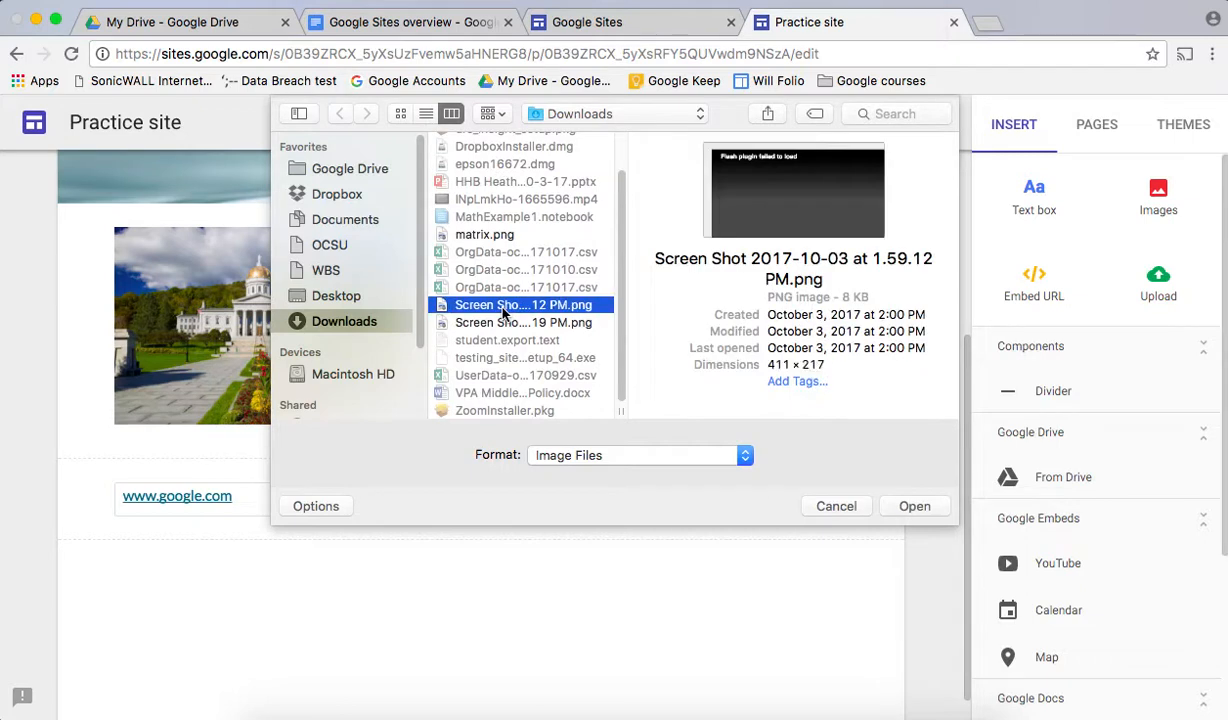
click(500, 322)
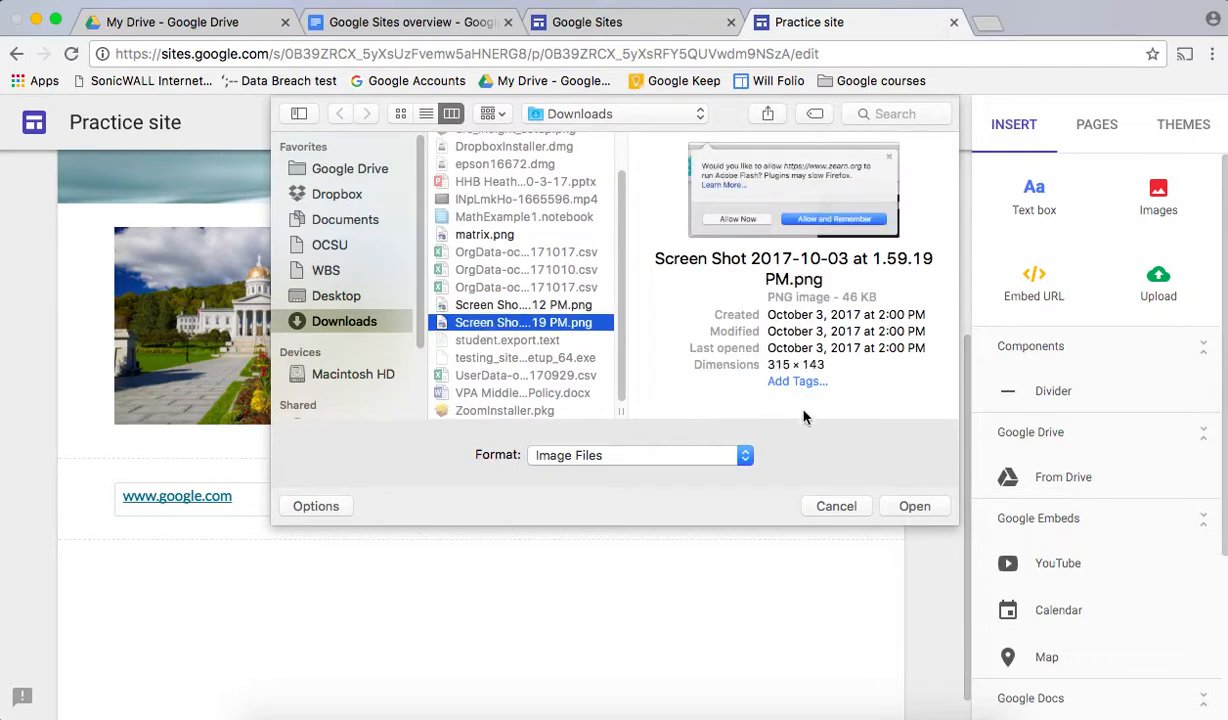
click(834, 506)
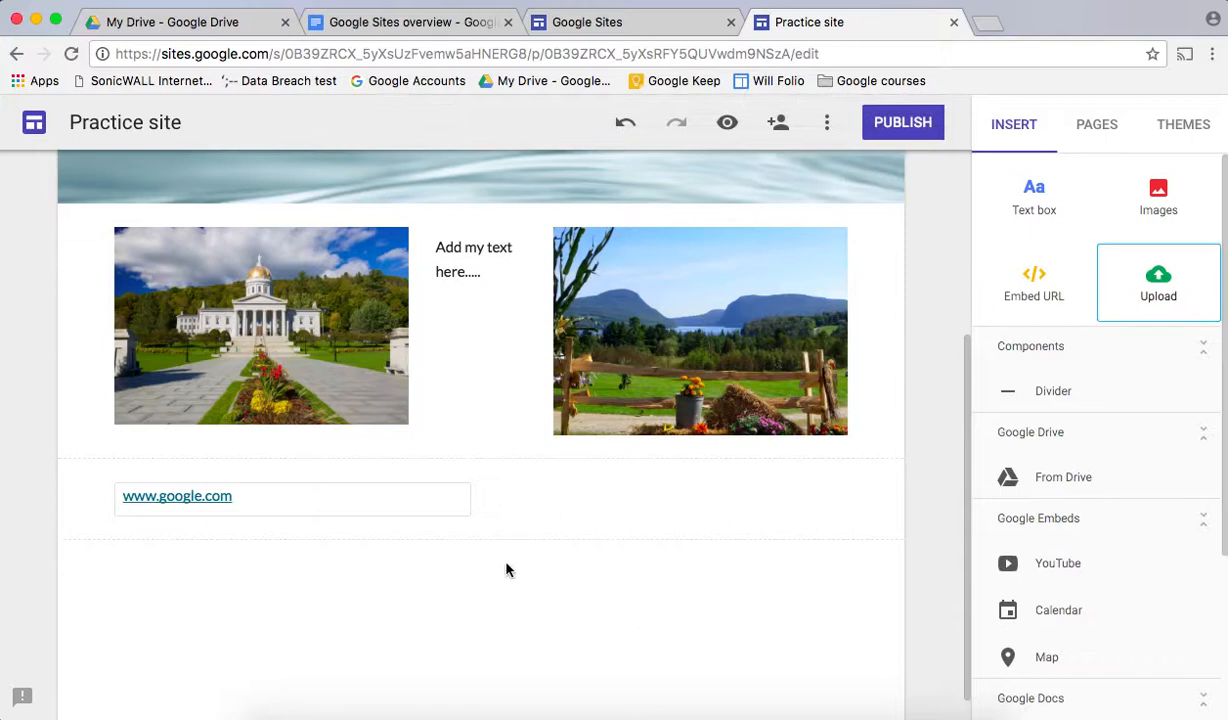
scroll(507, 570, down, 1)
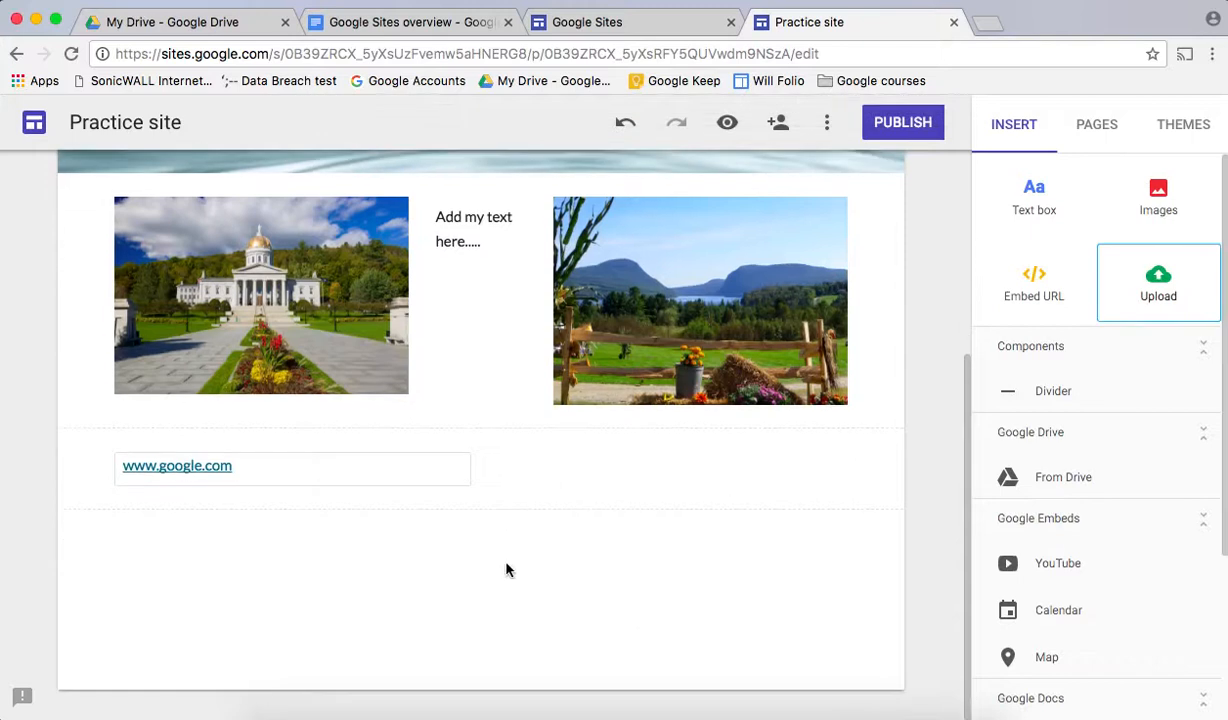
click(1055, 391)
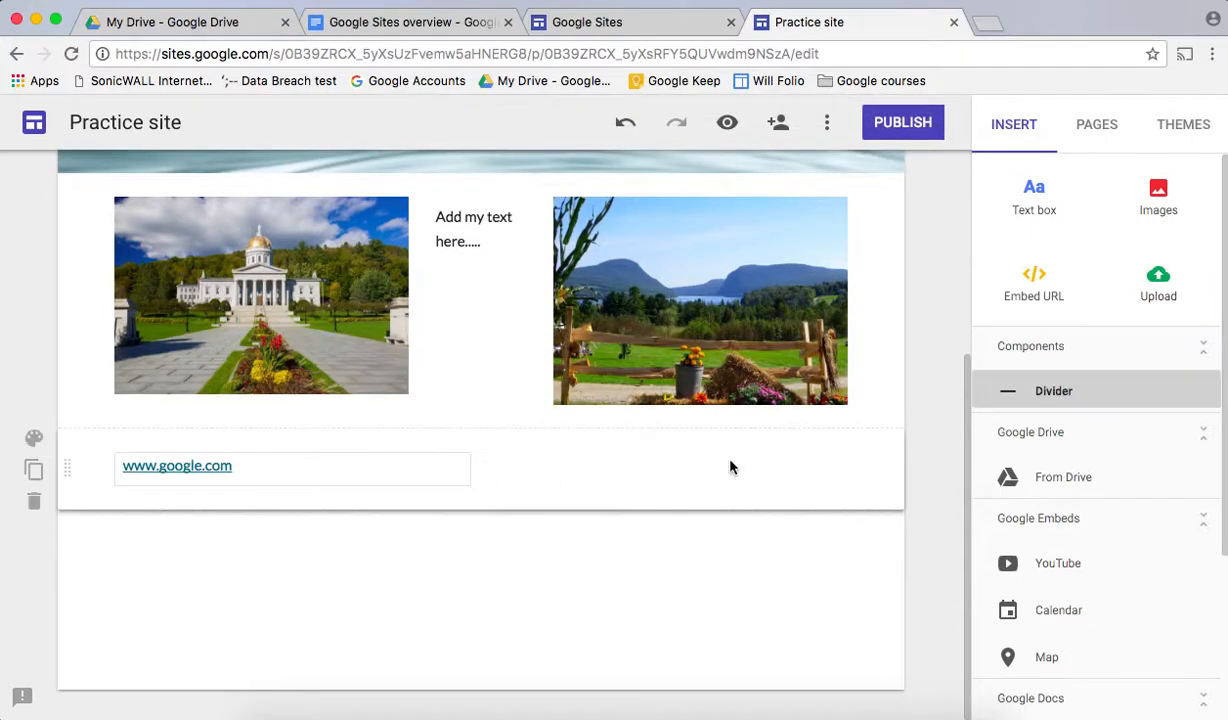
click(1040, 393)
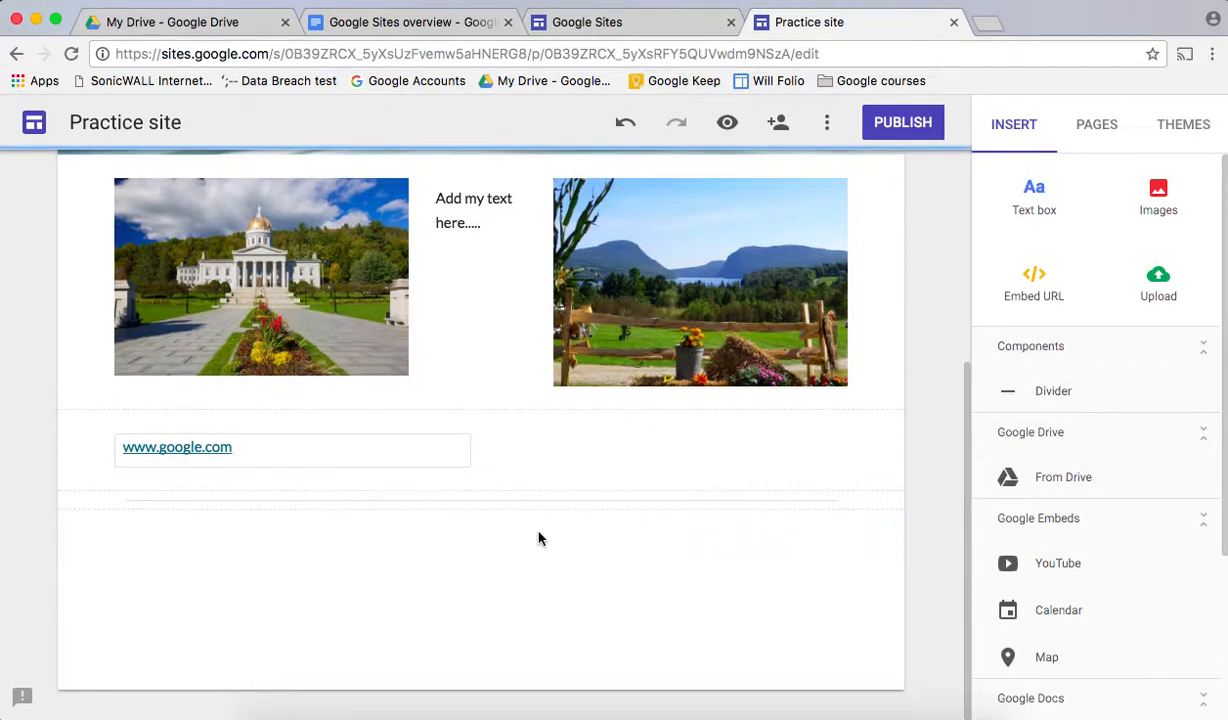
scroll(540, 538, up, 1)
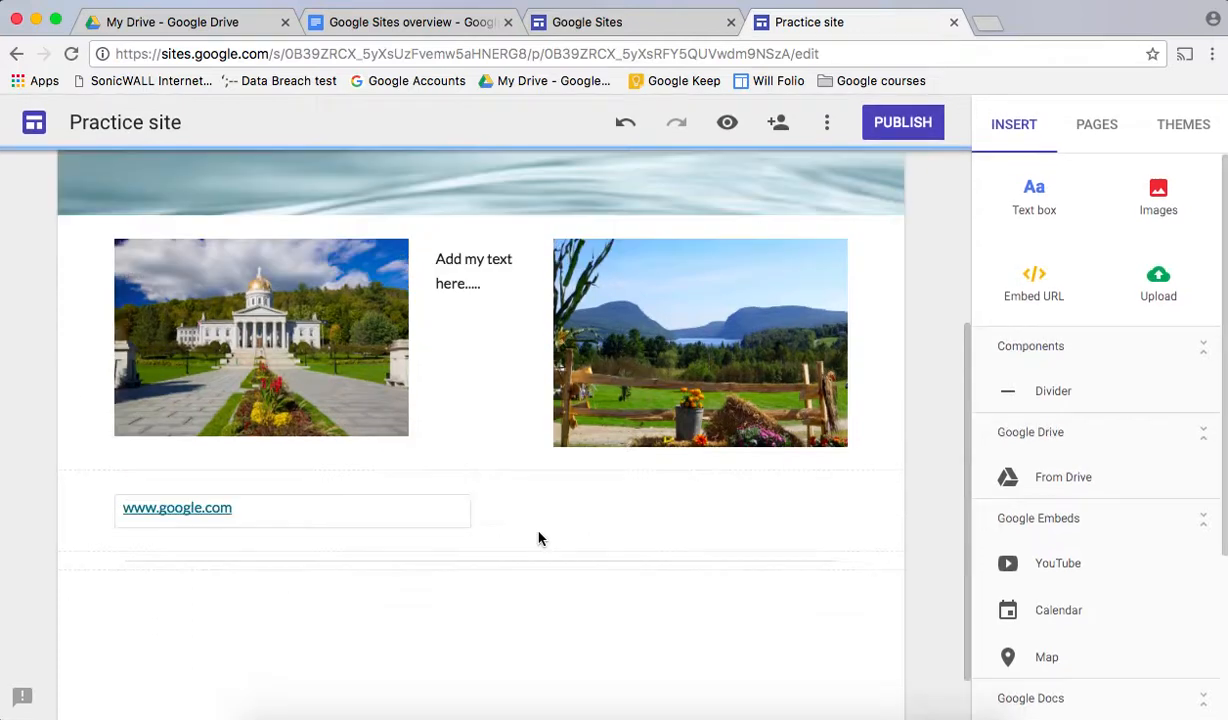
scroll(540, 538, down, 1)
Step: Embed the Google Doc "Google Sites overview" from the recent documents in a new section below the divider
scroll(1040, 591, down, 5)
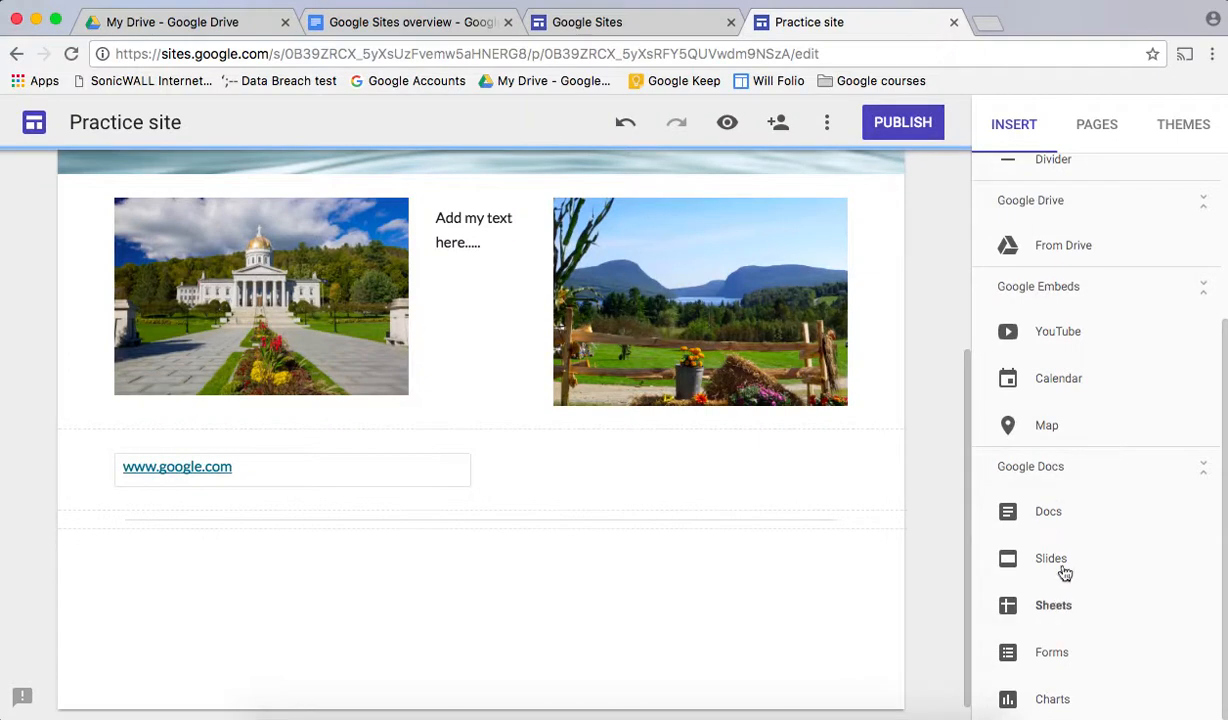
click(1040, 514)
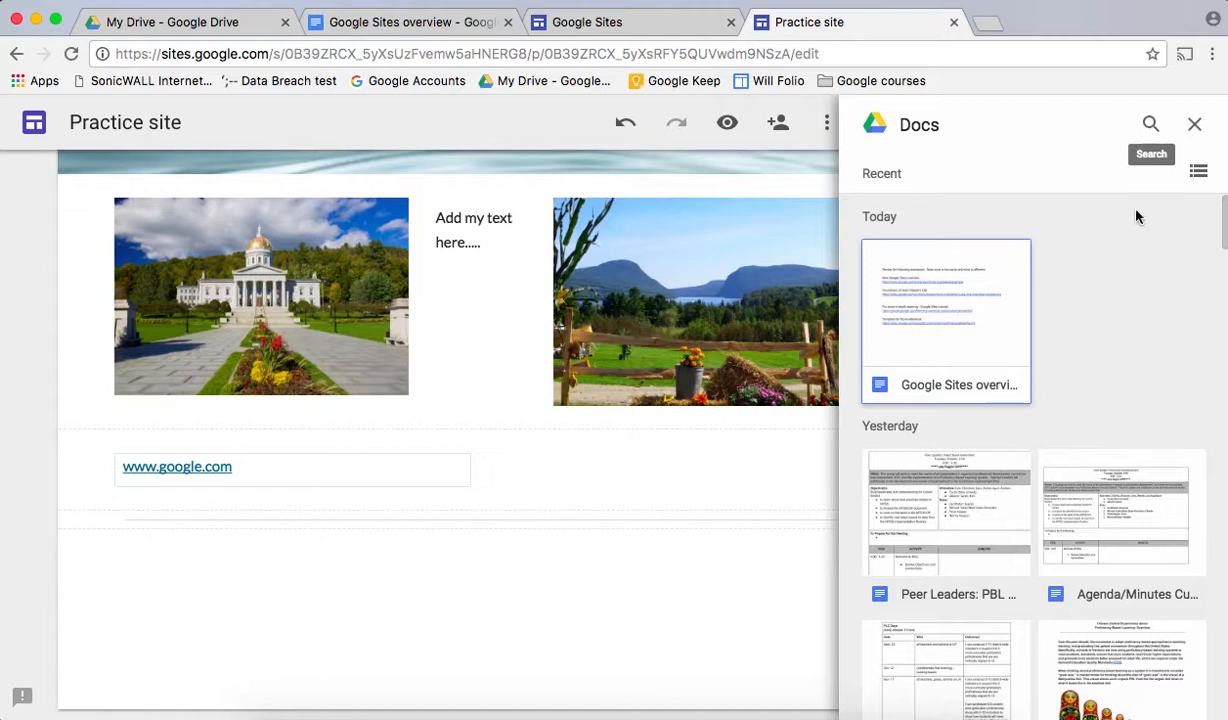
scroll(1106, 352, down, 2)
scroll(1106, 352, down, 5)
scroll(1106, 352, down, 5)
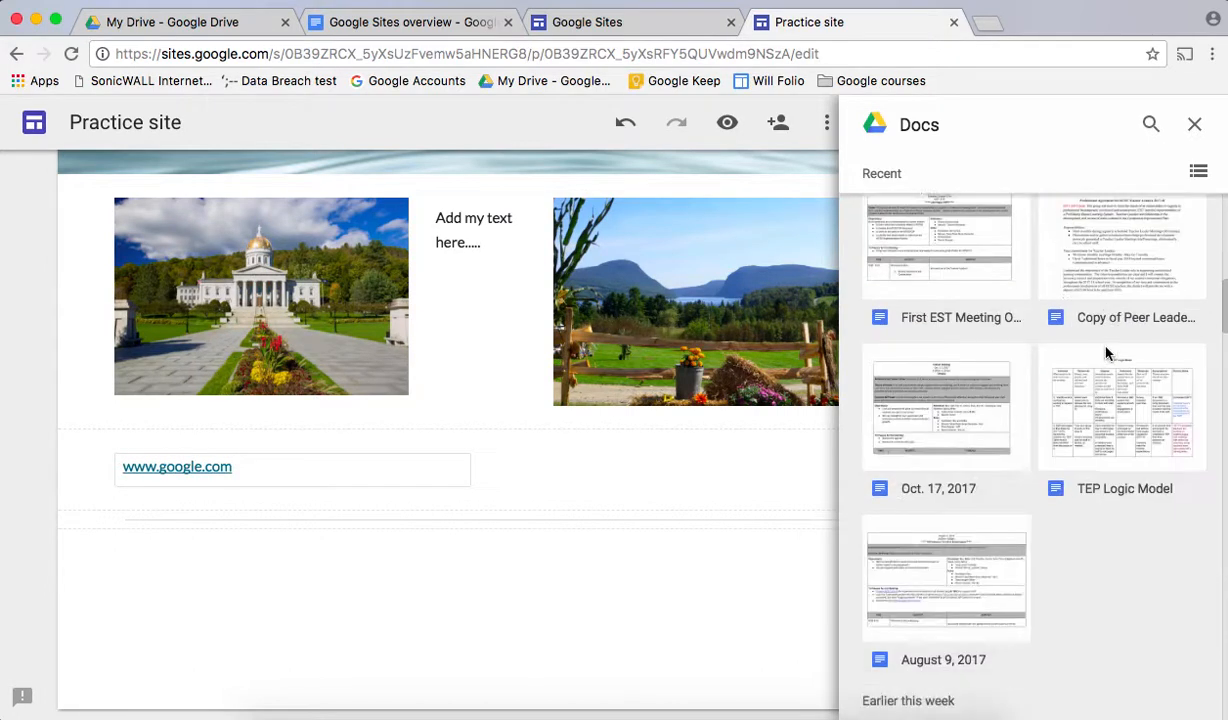
scroll(1106, 352, up, 12)
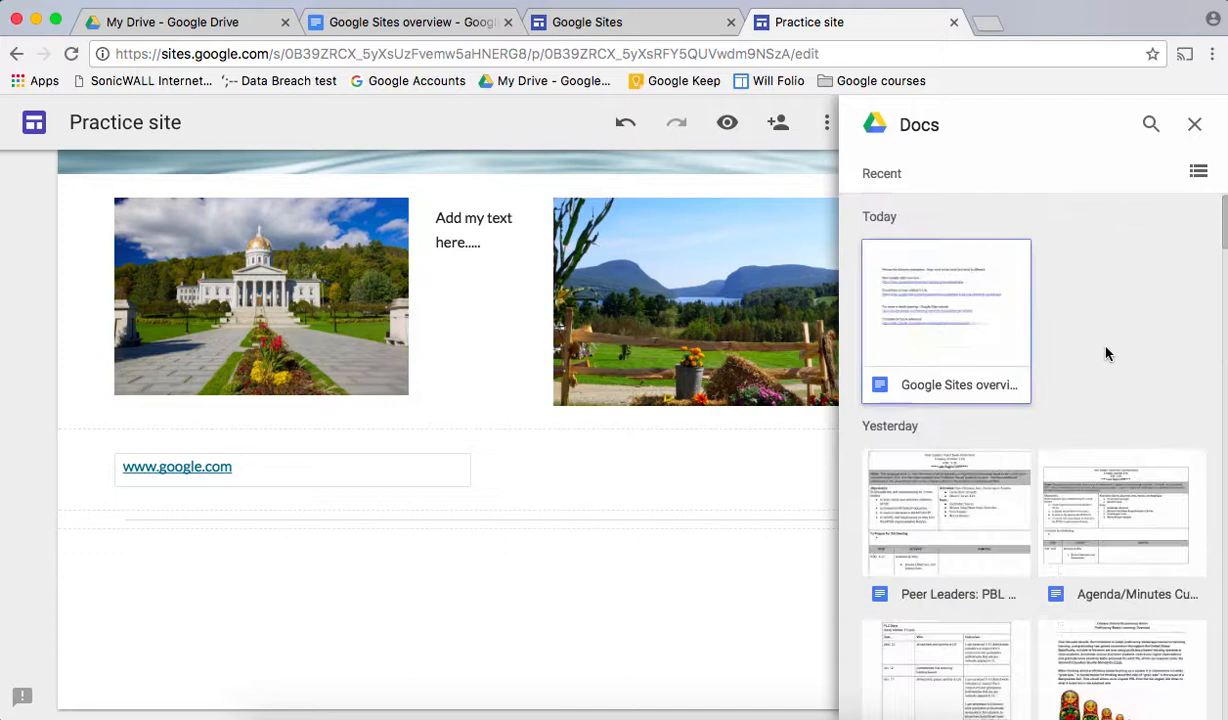
click(927, 318)
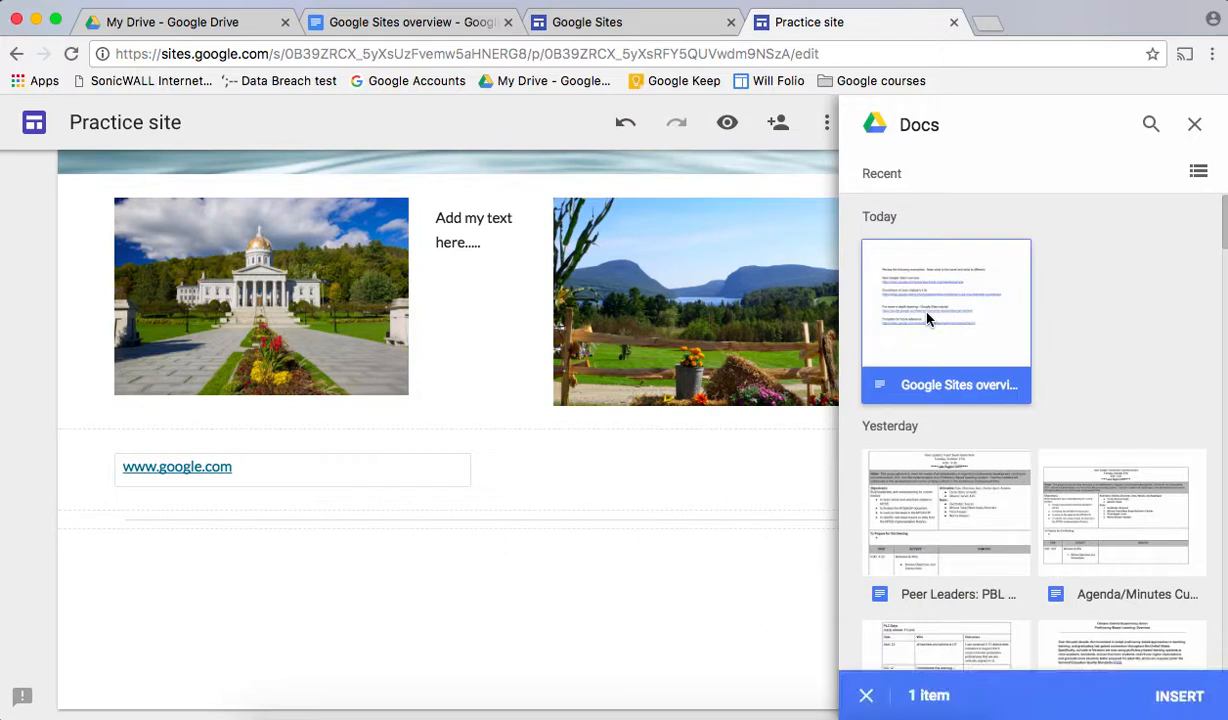
click(1186, 698)
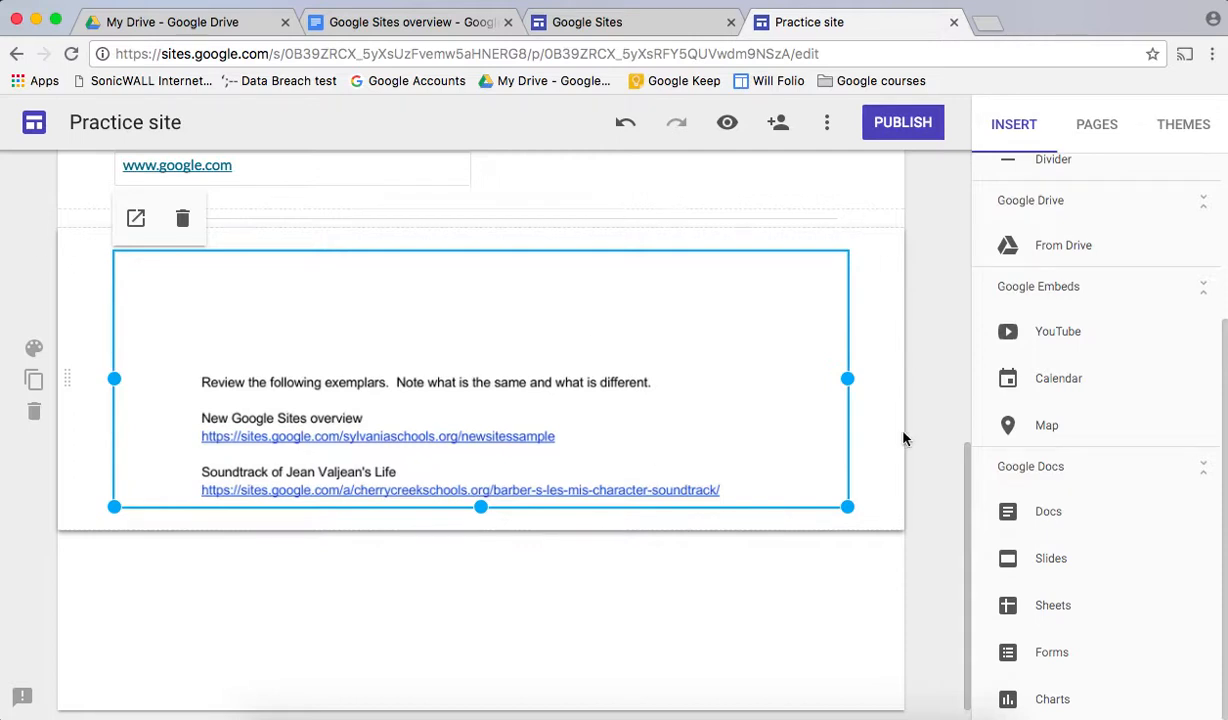
Step: Preview the site at desktop size and examine the page down through the embedded document
scroll(903, 438, up, 3)
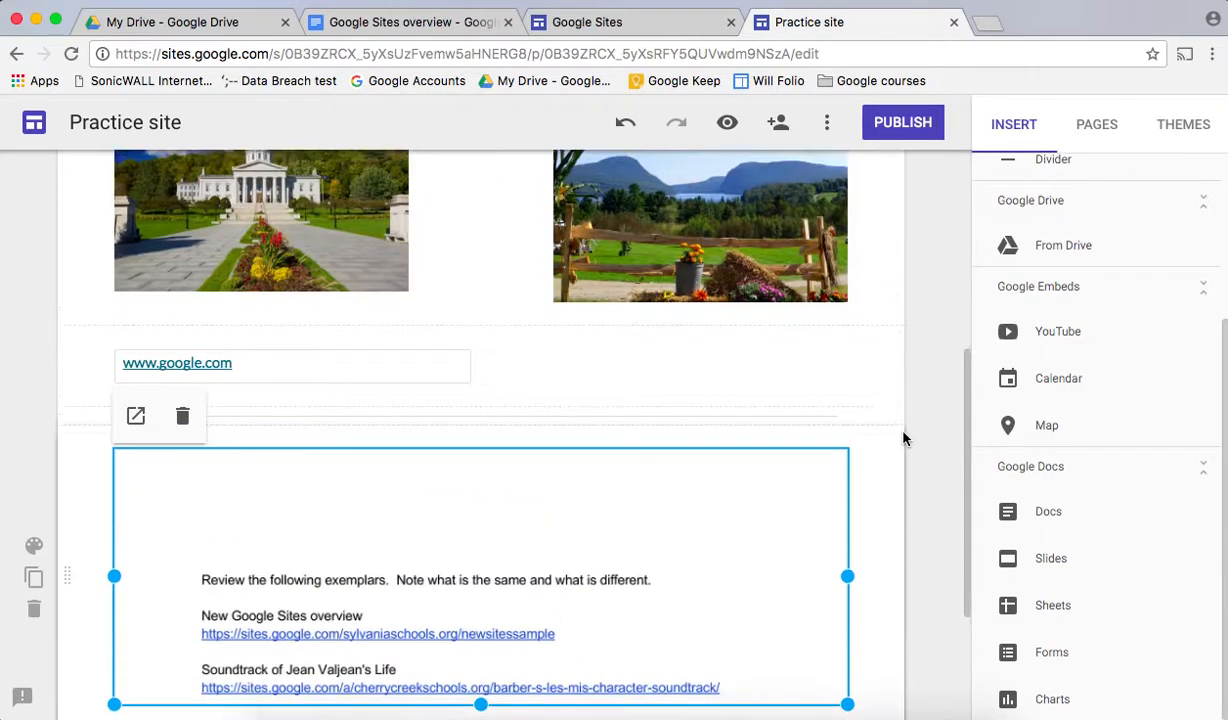
scroll(903, 438, up, 4)
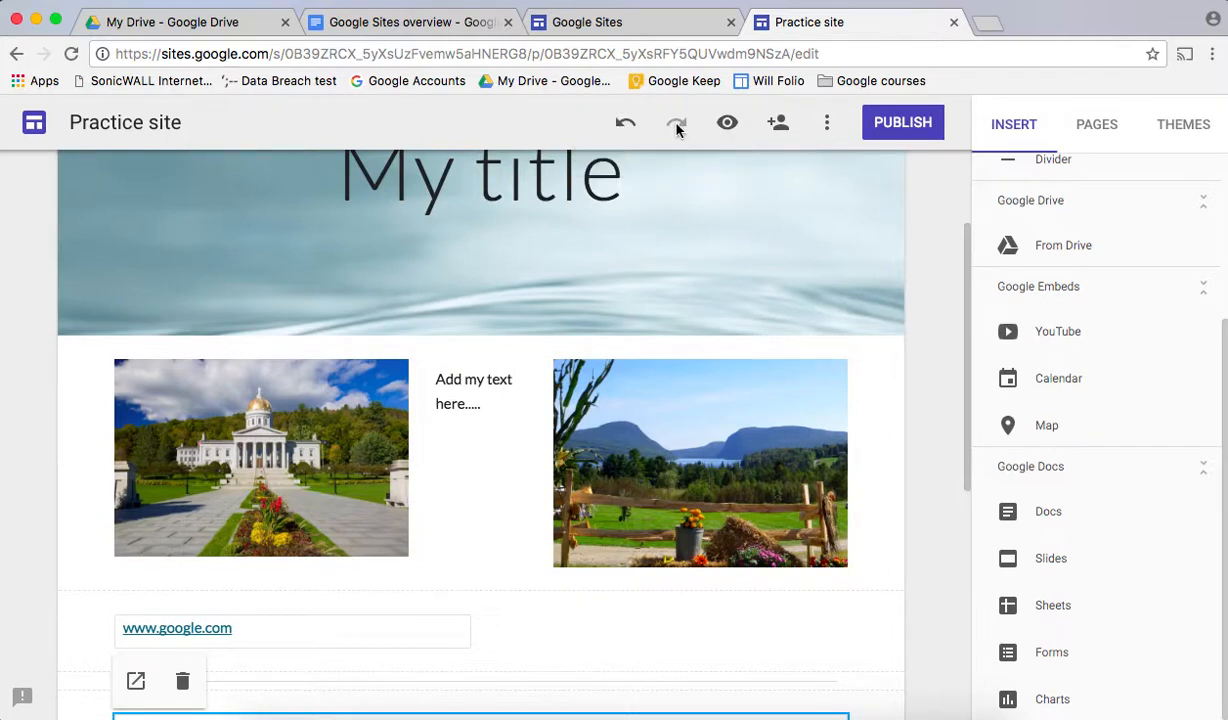
click(728, 127)
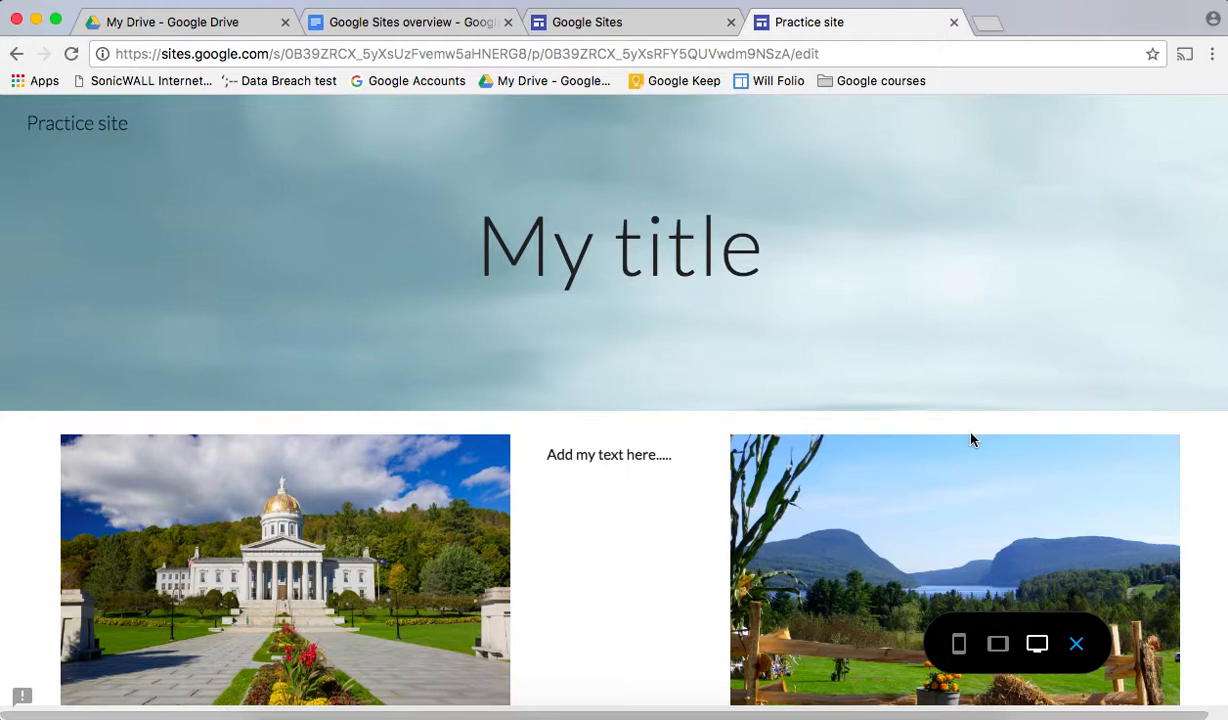
scroll(970, 440, down, 5)
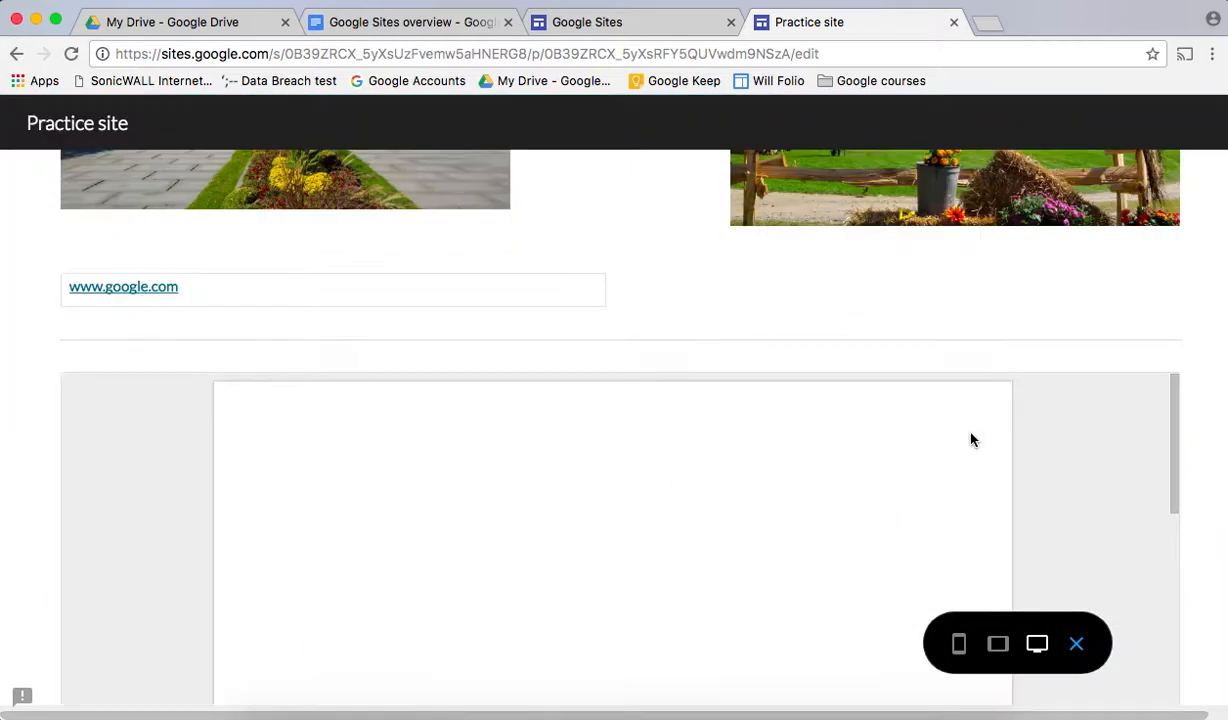
scroll(1180, 440, down, 10)
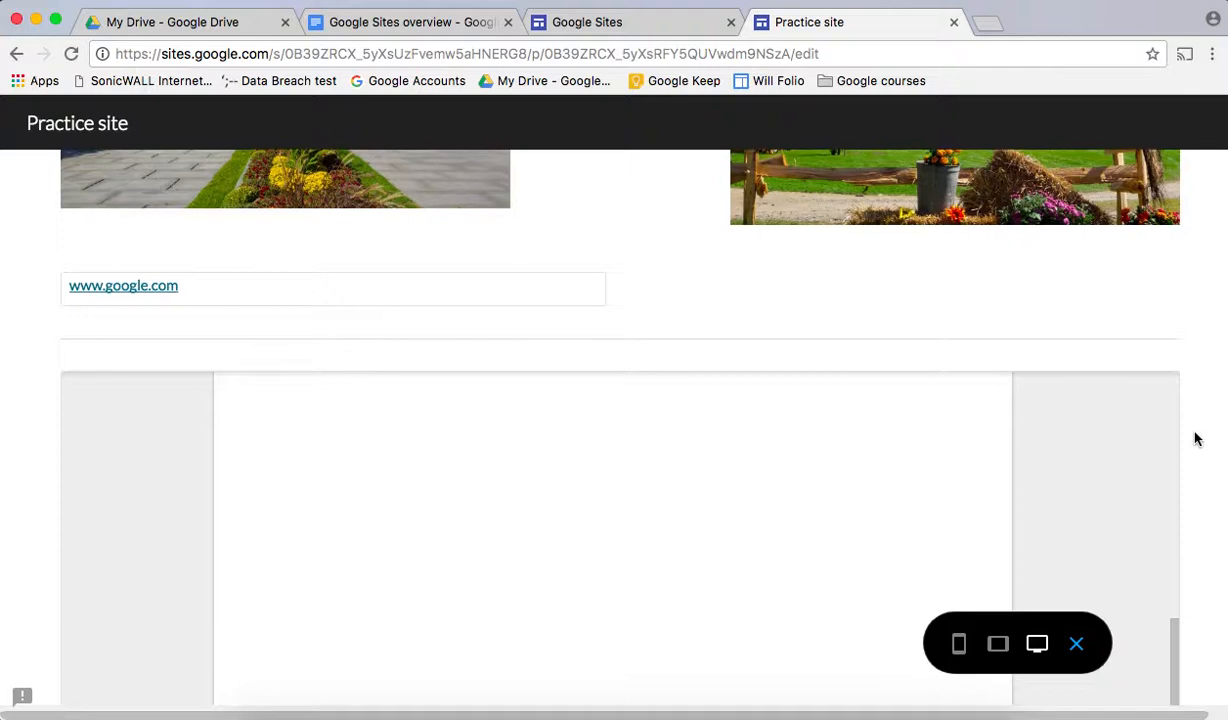
drag(1176, 625, 1172, 367)
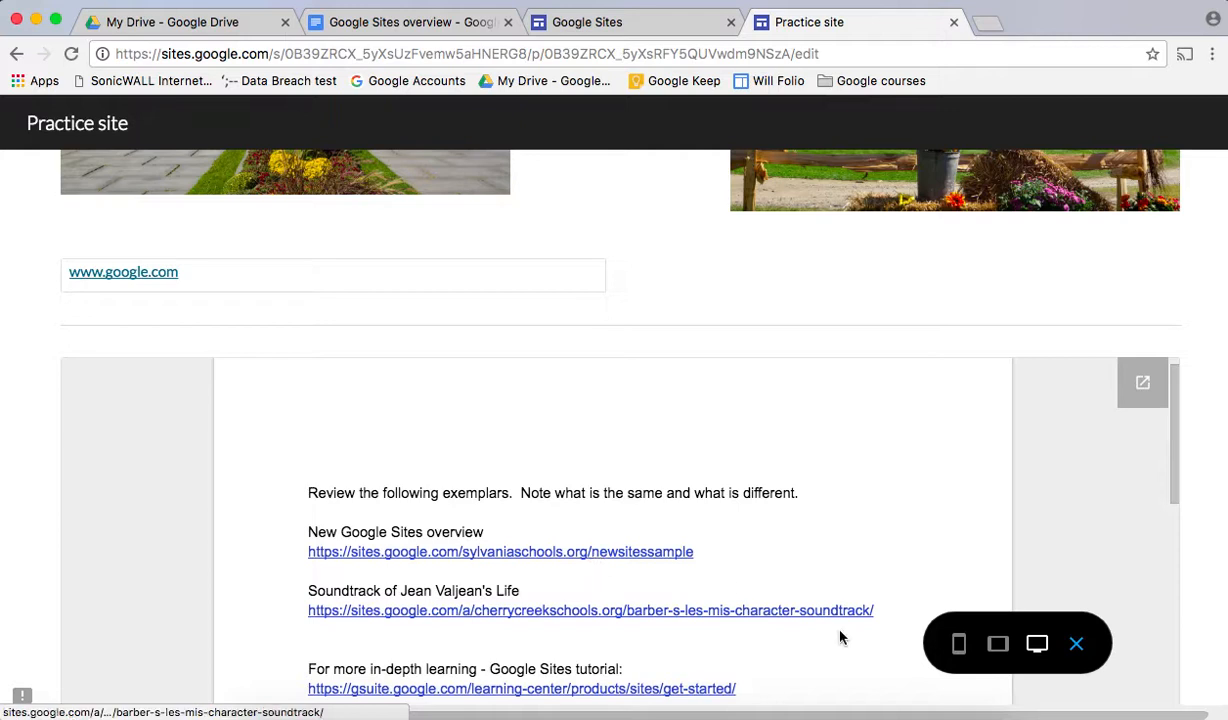
Step: Examine the whole page in the phone-sized preview, and return to the site editor
click(956, 650)
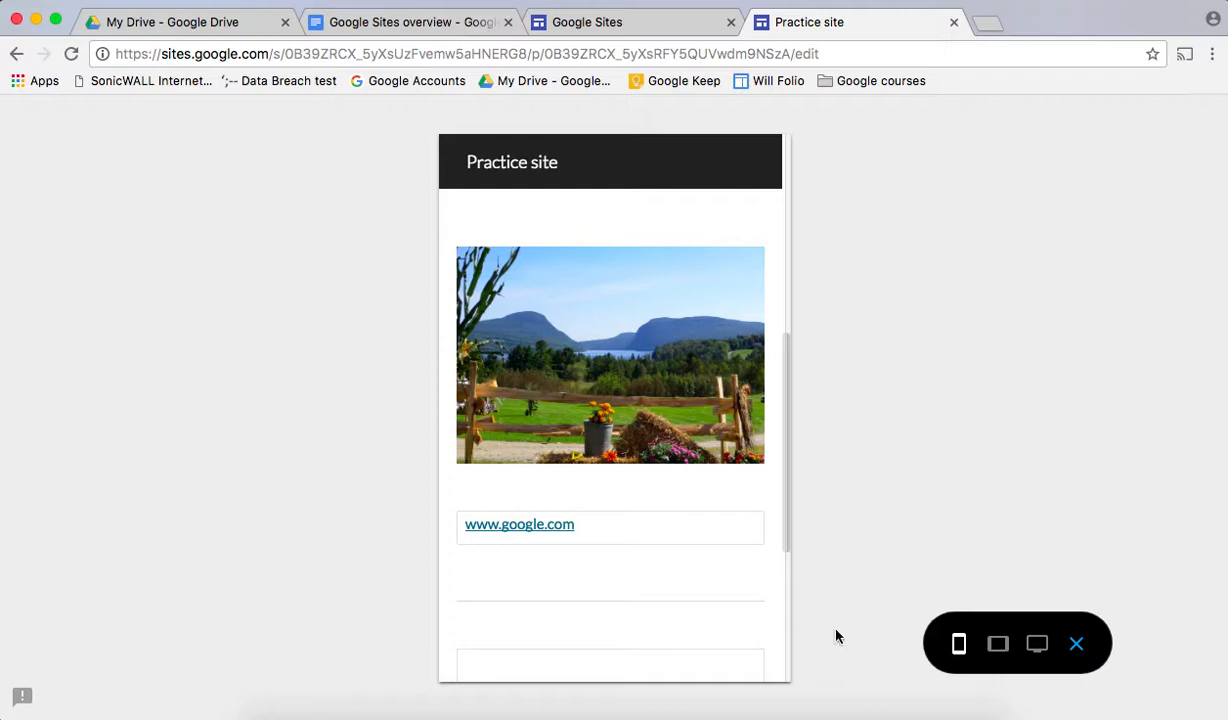
scroll(768, 567, down, 4)
scroll(768, 567, down, 1)
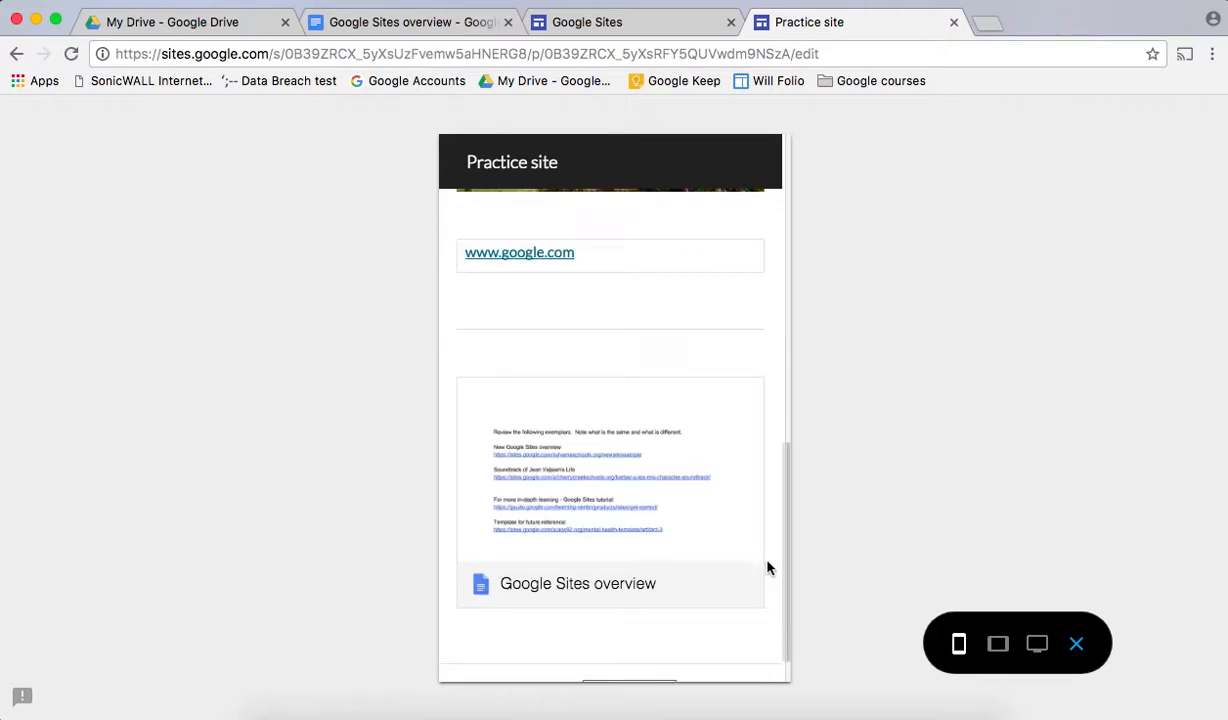
scroll(707, 502, down, 2)
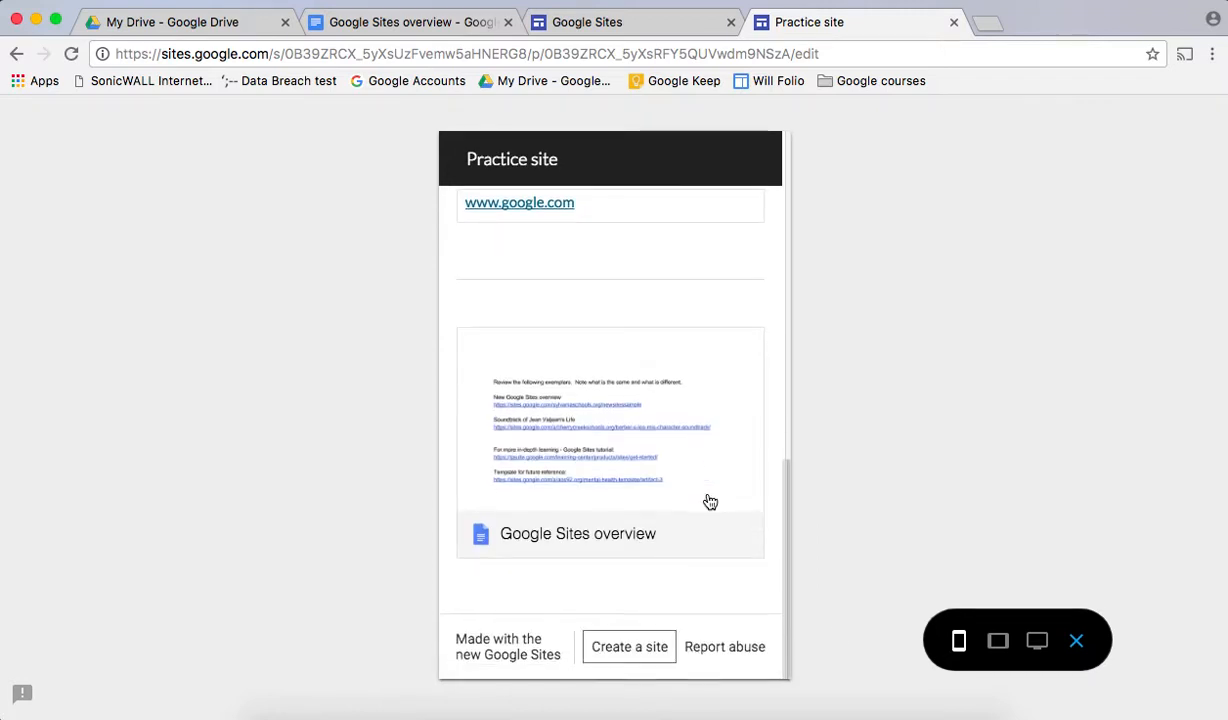
scroll(710, 502, up, 5)
scroll(710, 502, up, 10)
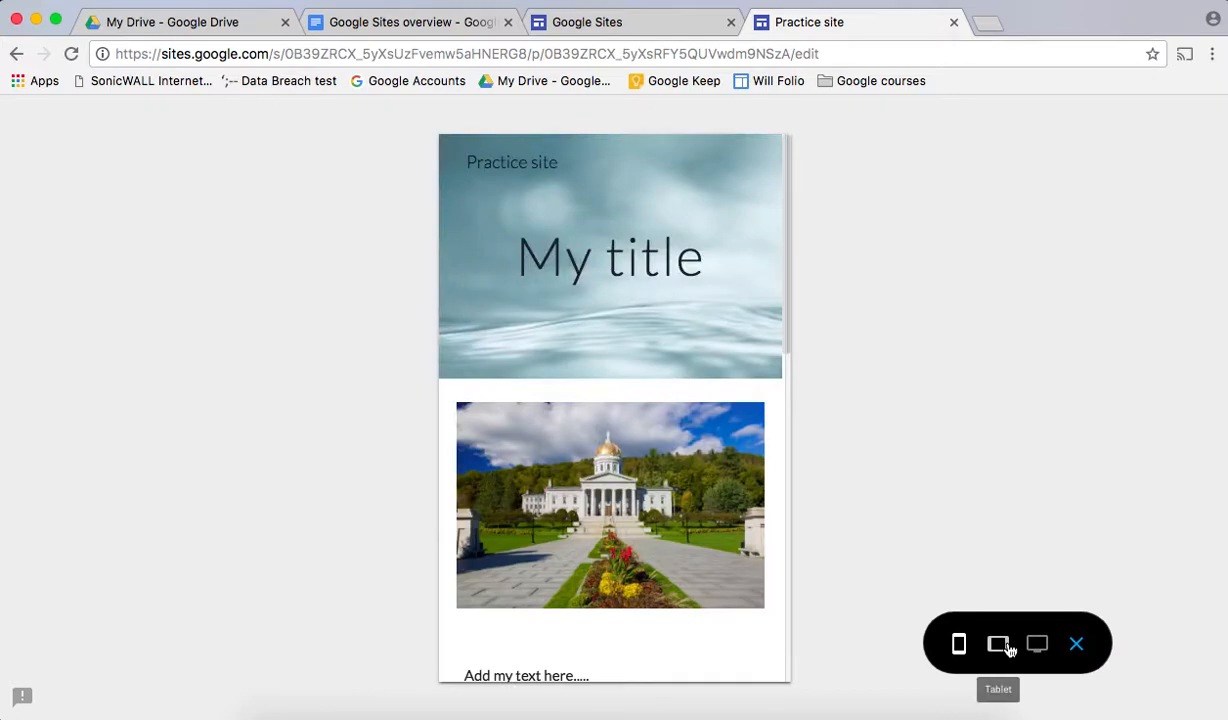
click(1076, 646)
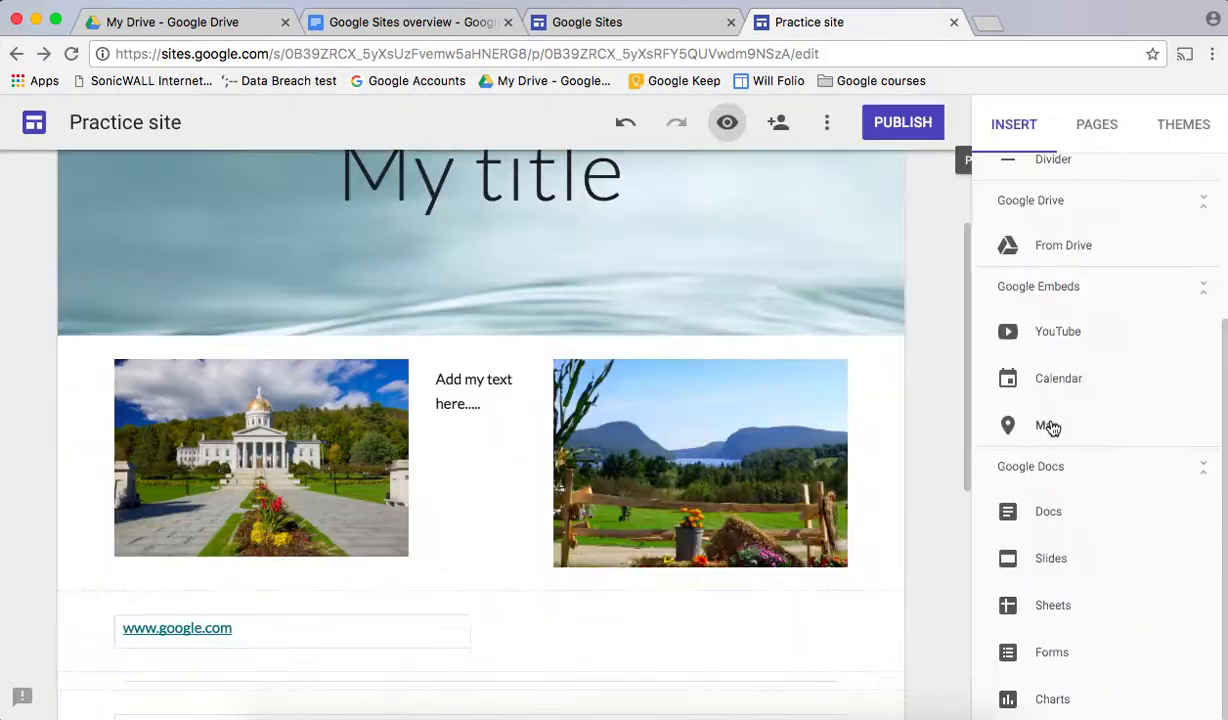
Step: Embed the Orleans folder from My Drive in a new section below the embedded document
scroll(932, 491, down, 3)
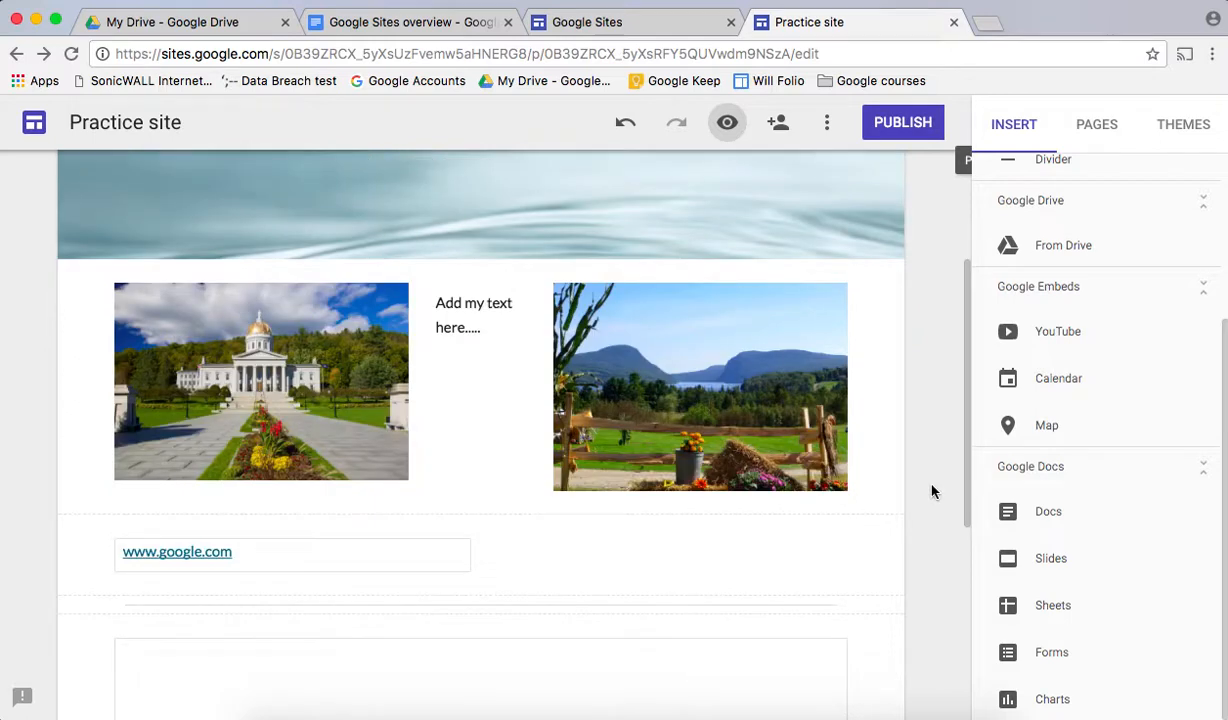
scroll(932, 490, down, 4)
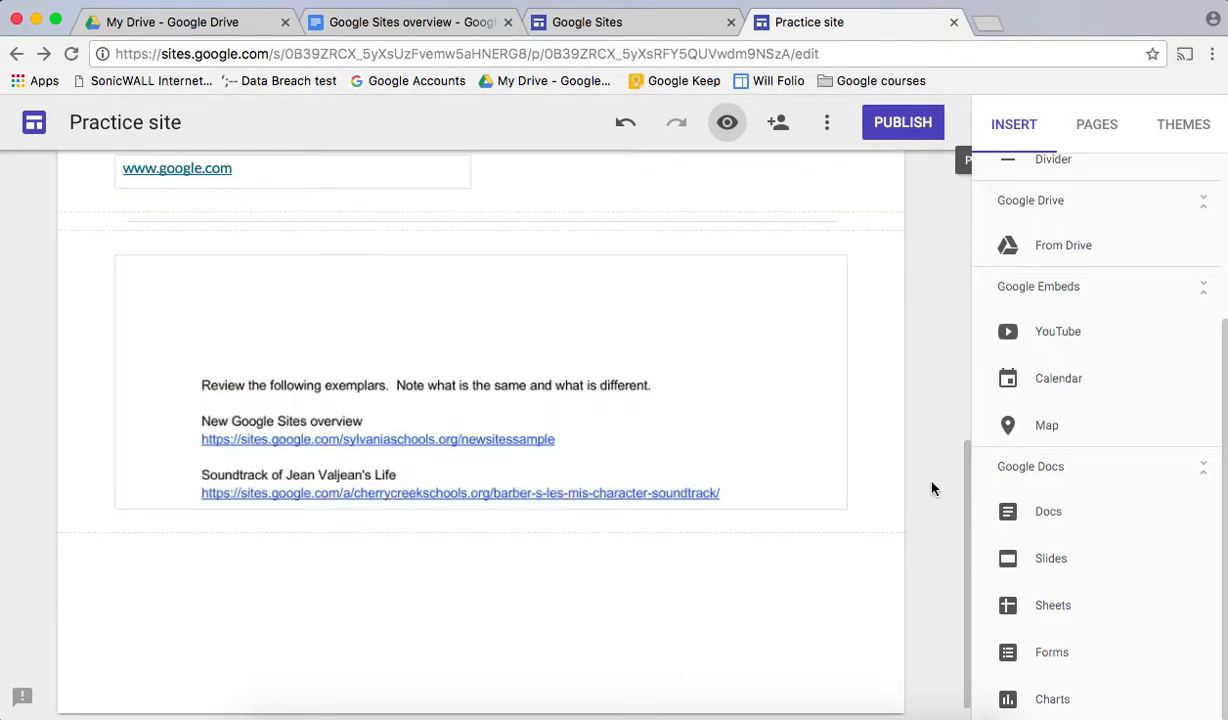
click(1027, 250)
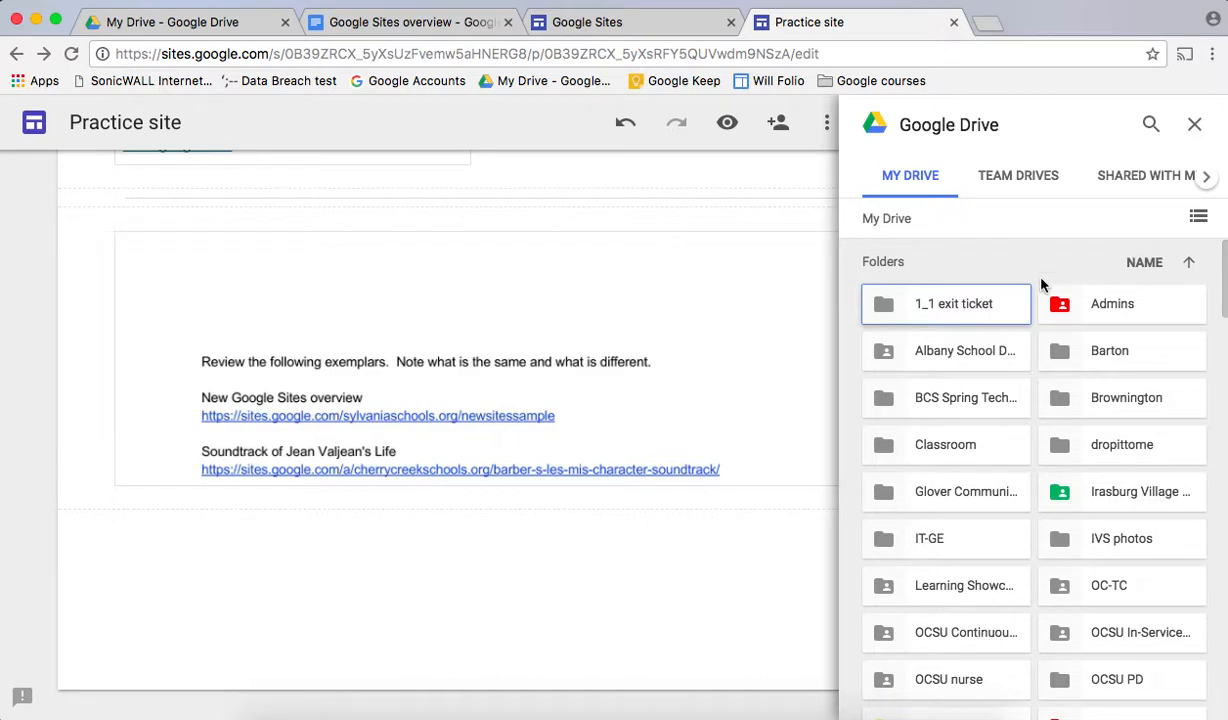
scroll(1048, 430, down, 3)
scroll(1048, 430, down, 1)
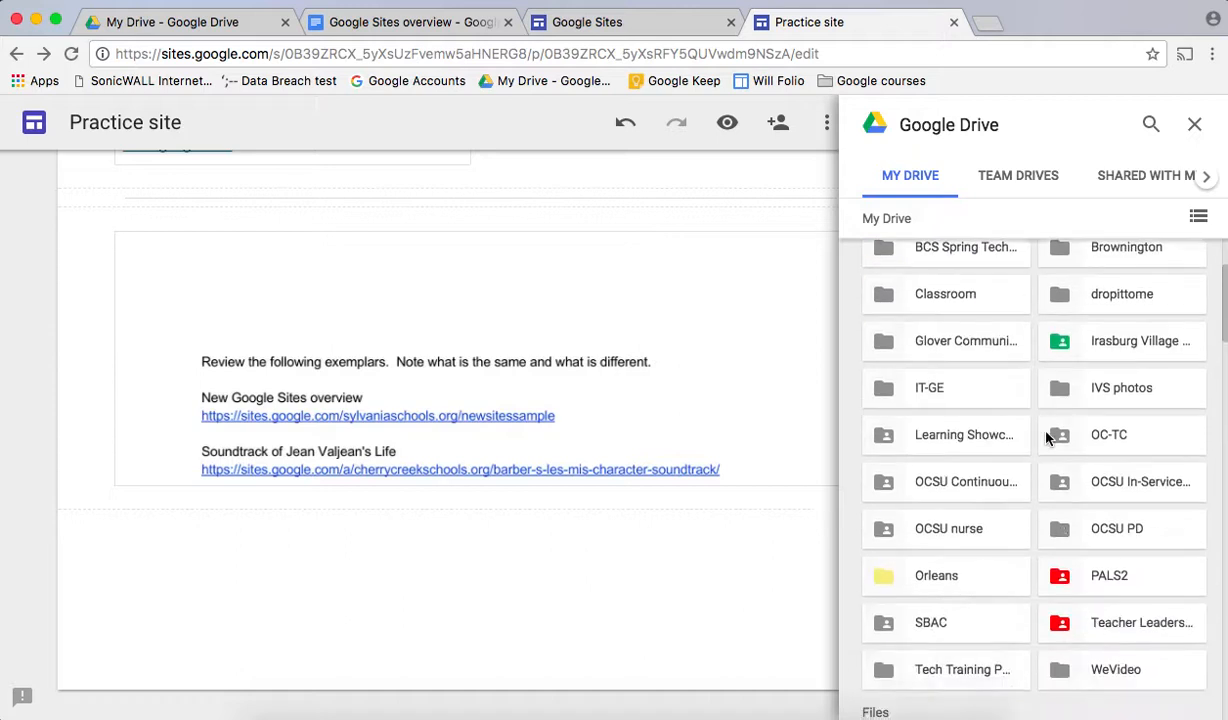
click(929, 584)
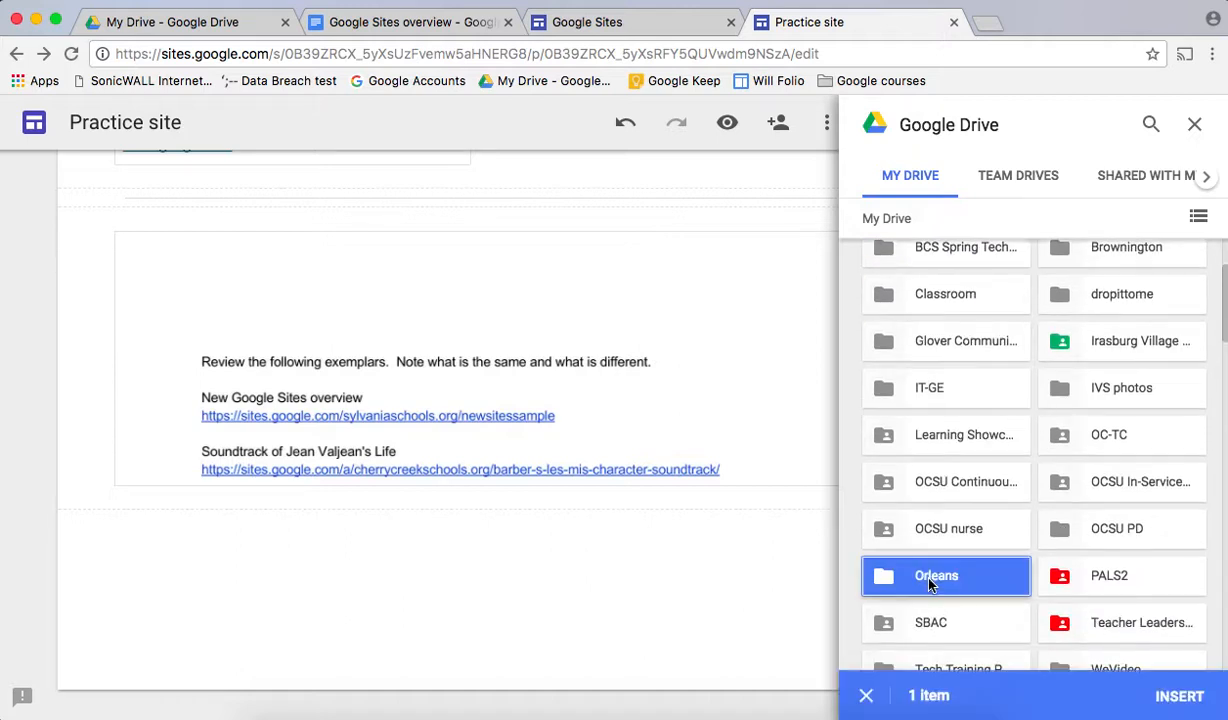
click(1180, 695)
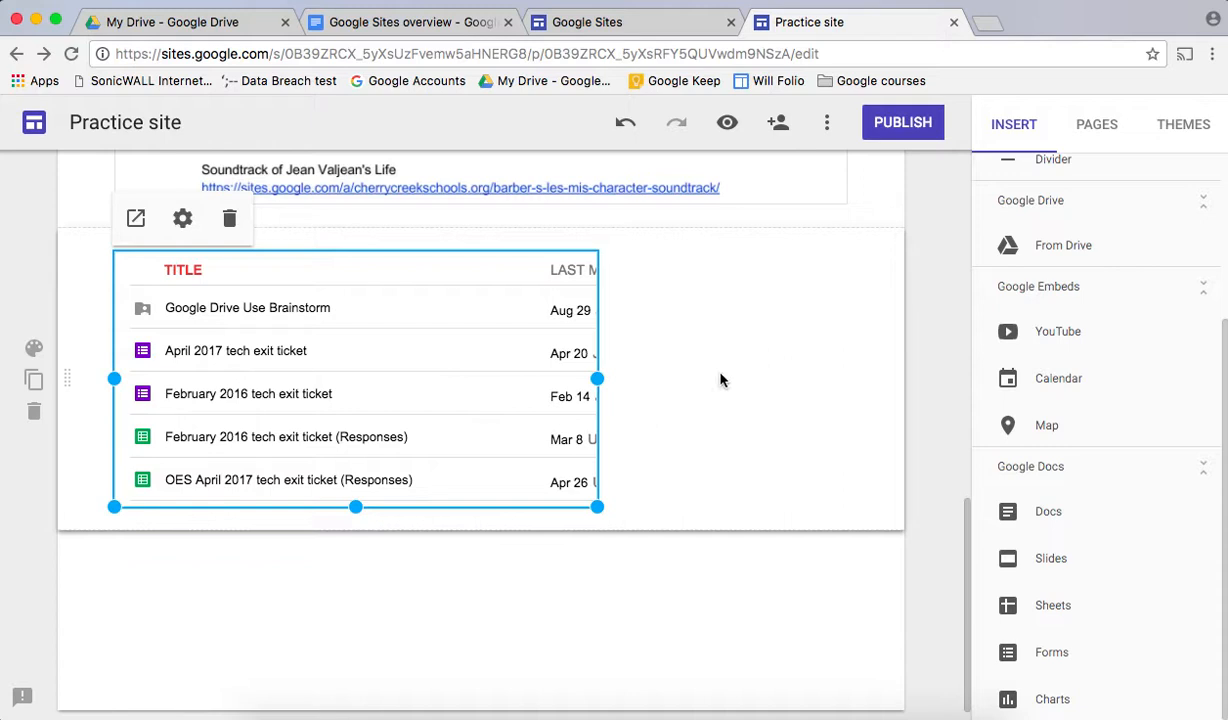
Step: Preview the site at desktop size and examine the page down to the end of the embedded folder's file list
click(727, 124)
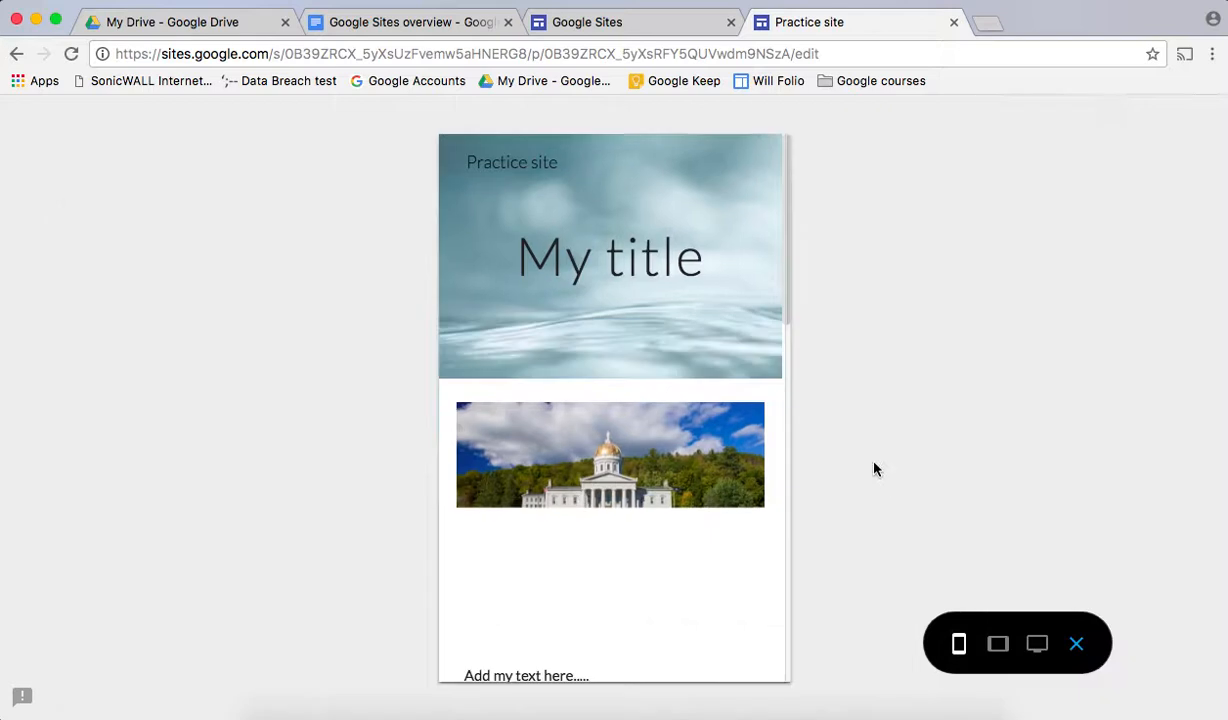
click(1037, 645)
scroll(1184, 456, down, 3)
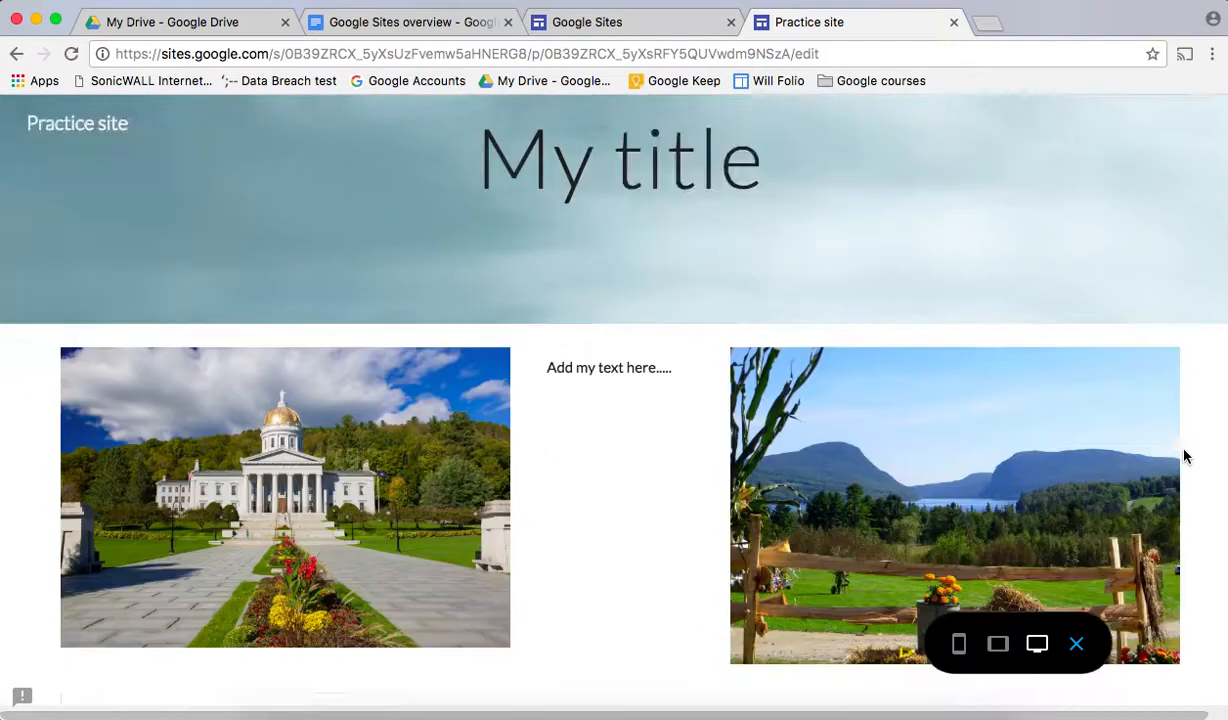
scroll(1184, 456, down, 5)
scroll(1184, 456, down, 3)
scroll(1184, 456, down, 2)
scroll(587, 452, down, 5)
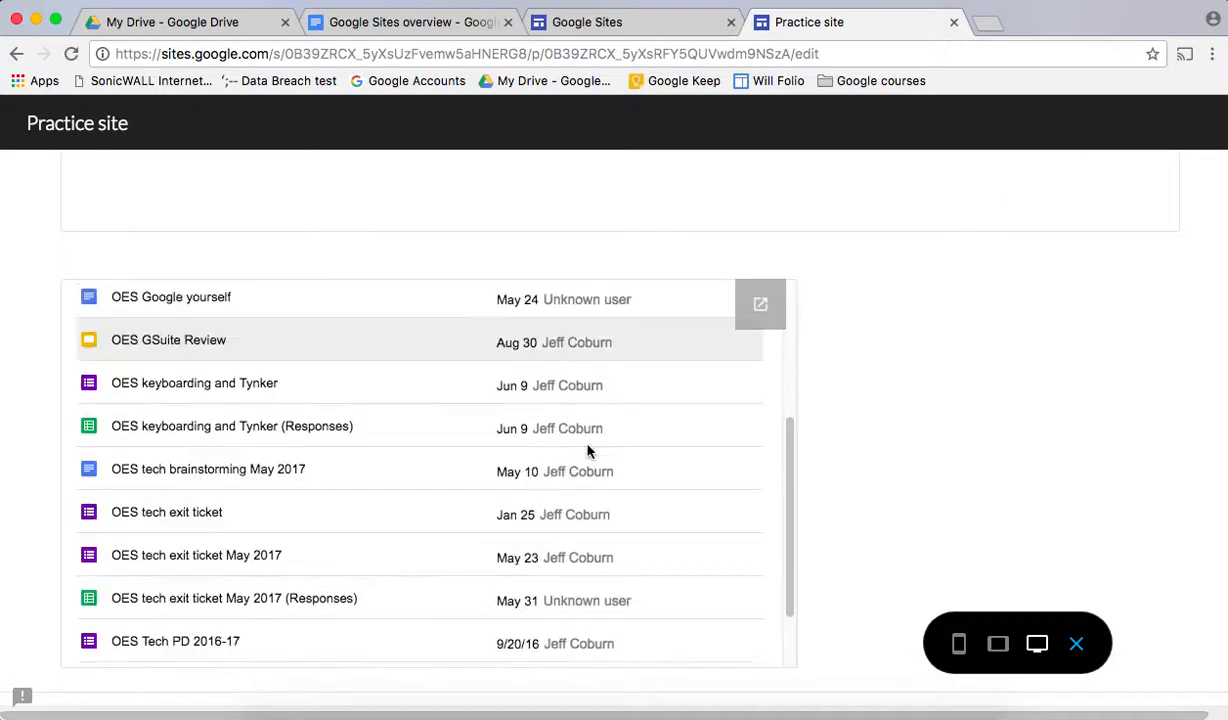
scroll(587, 452, down, 4)
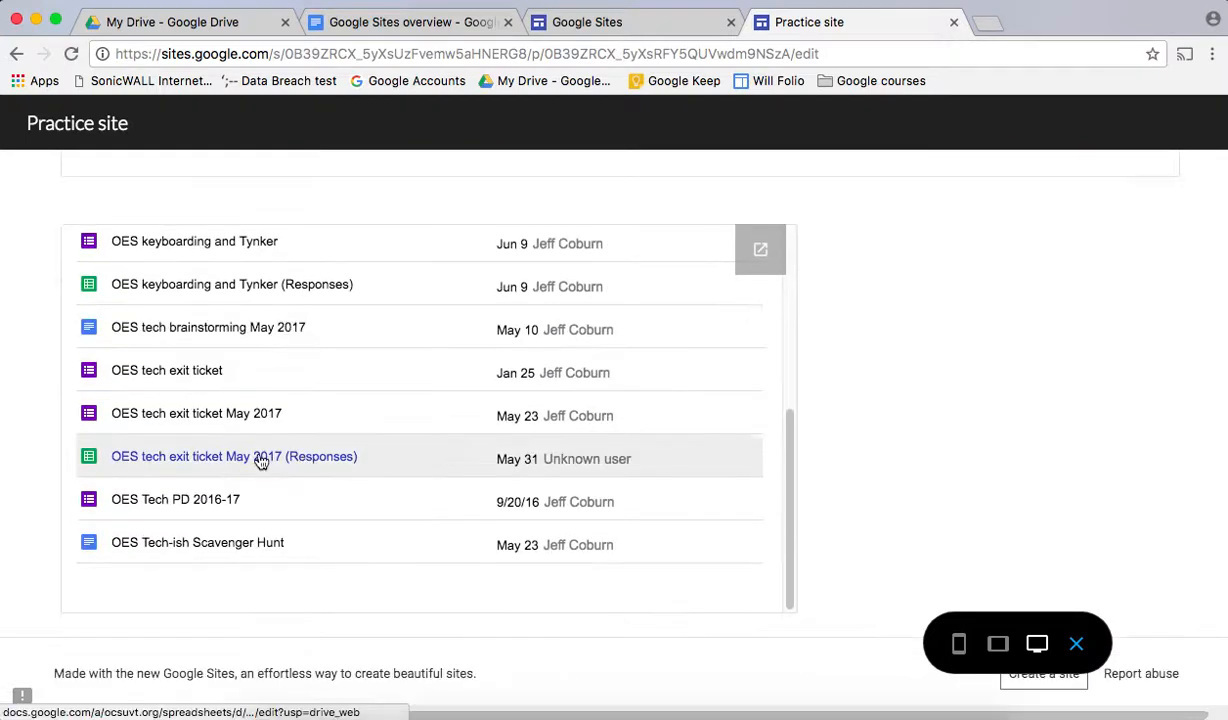
Step: Test the "OES Tech-ish Scavenger Hunt" link in the embedded folder, close the opened document, and return to the site editor
click(205, 548)
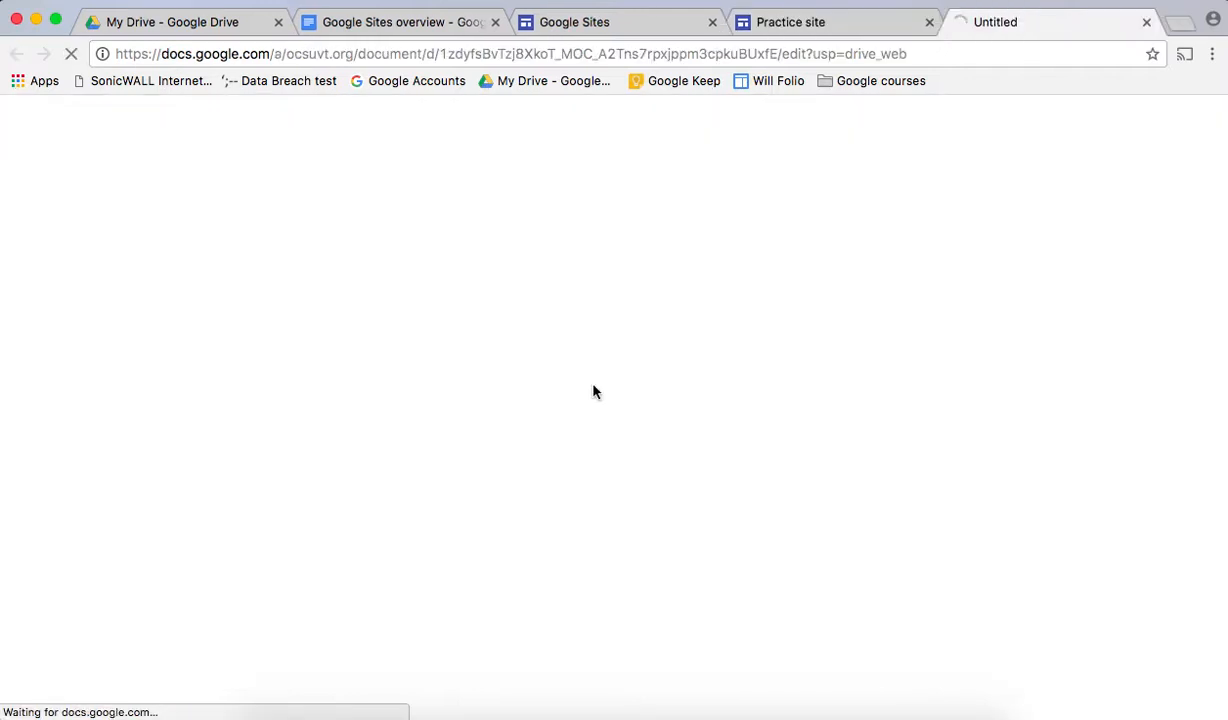
click(1147, 22)
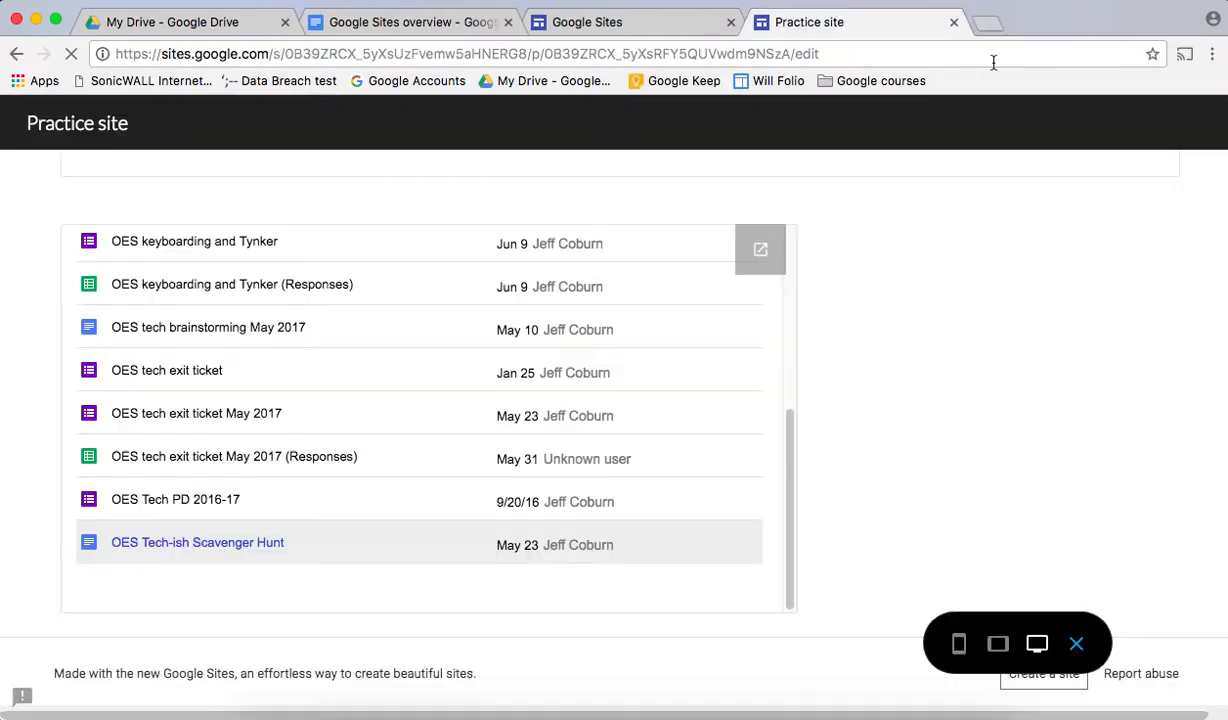
click(1077, 645)
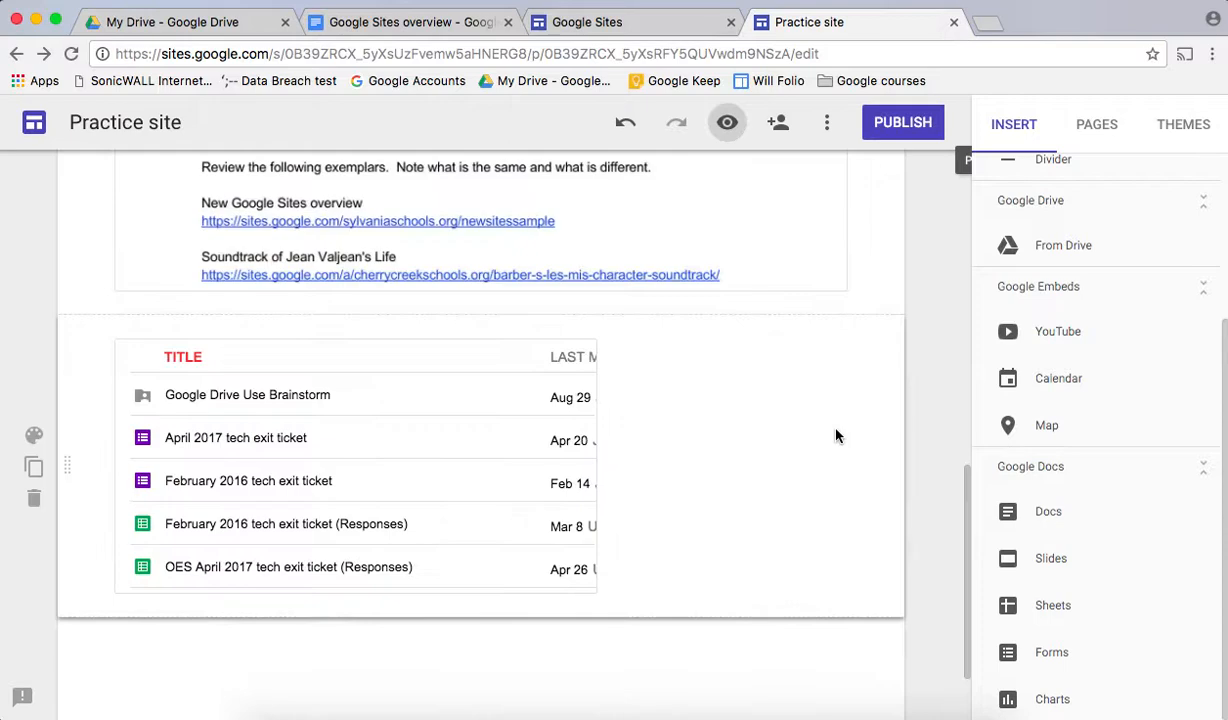
Step: Review the page's embedded sections, and look at the YouTube video search without choosing a video
scroll(837, 436, up, 5)
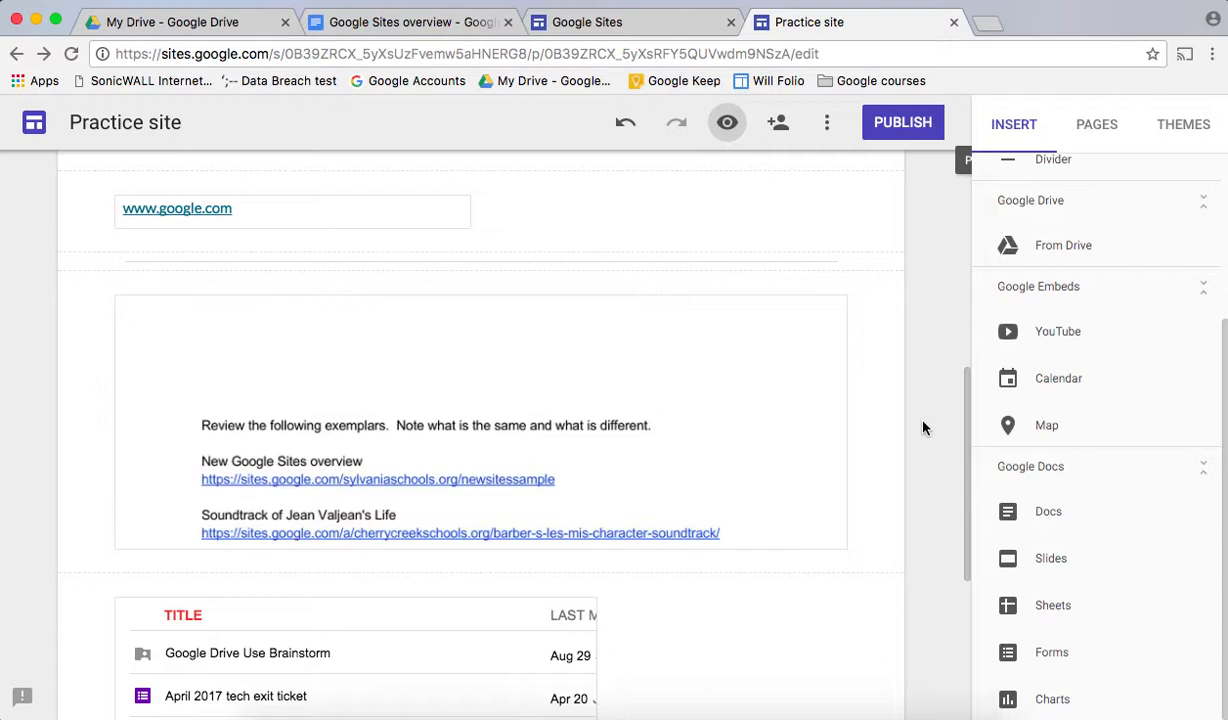
scroll(923, 428, down, 1)
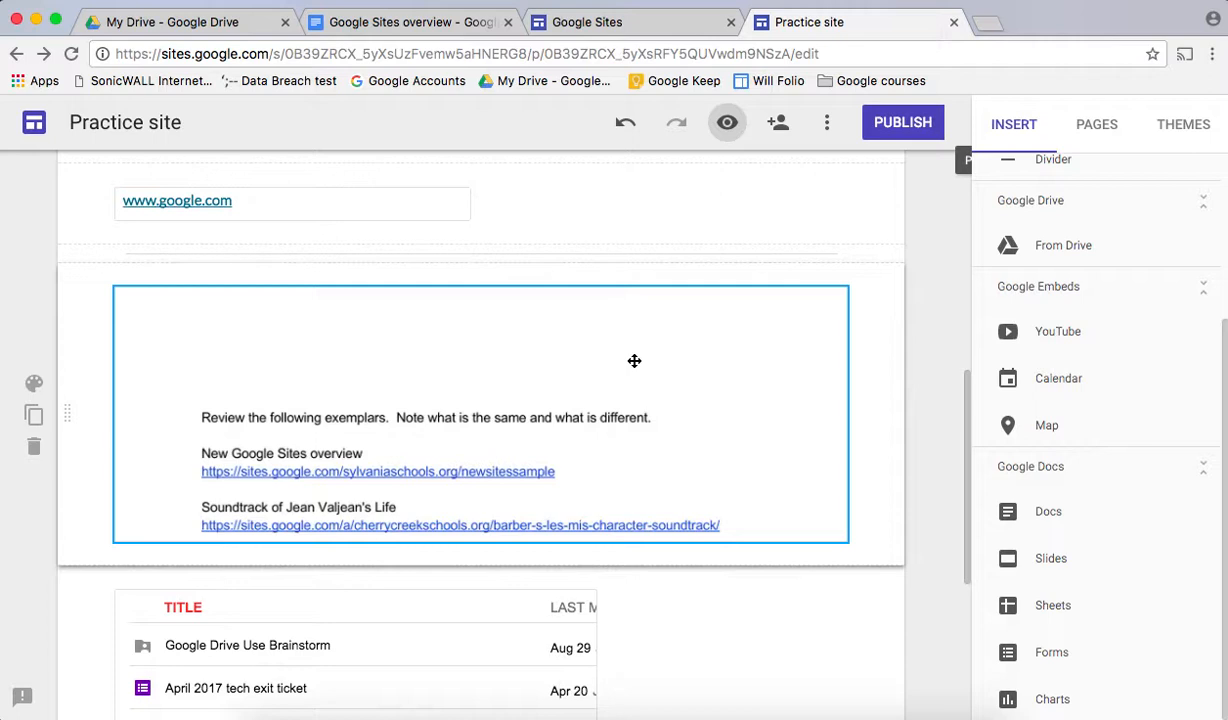
scroll(891, 282, up, 5)
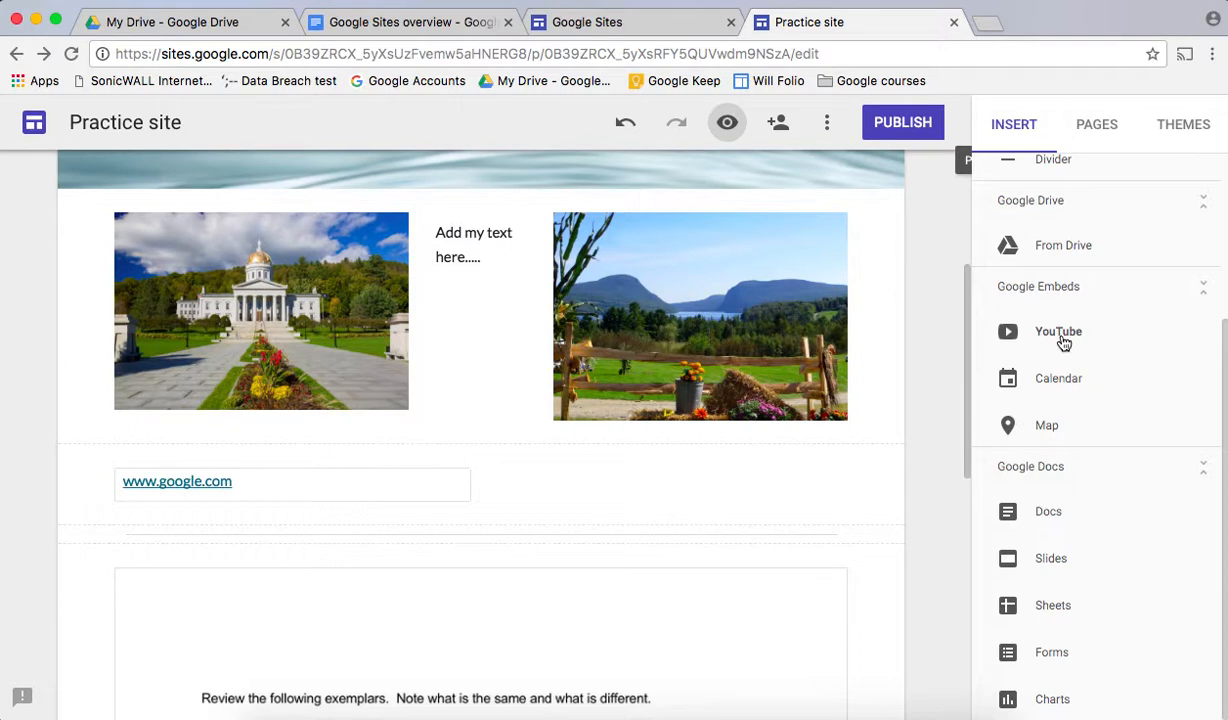
scroll(870, 380, down, 10)
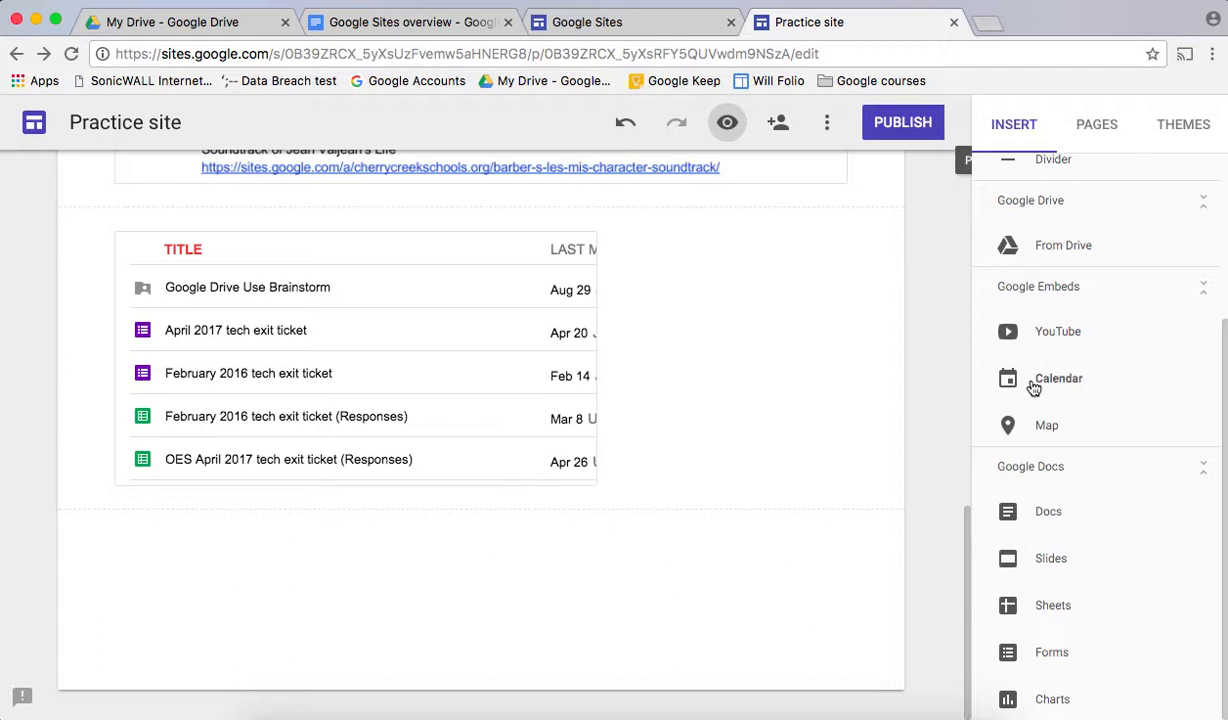
click(1011, 335)
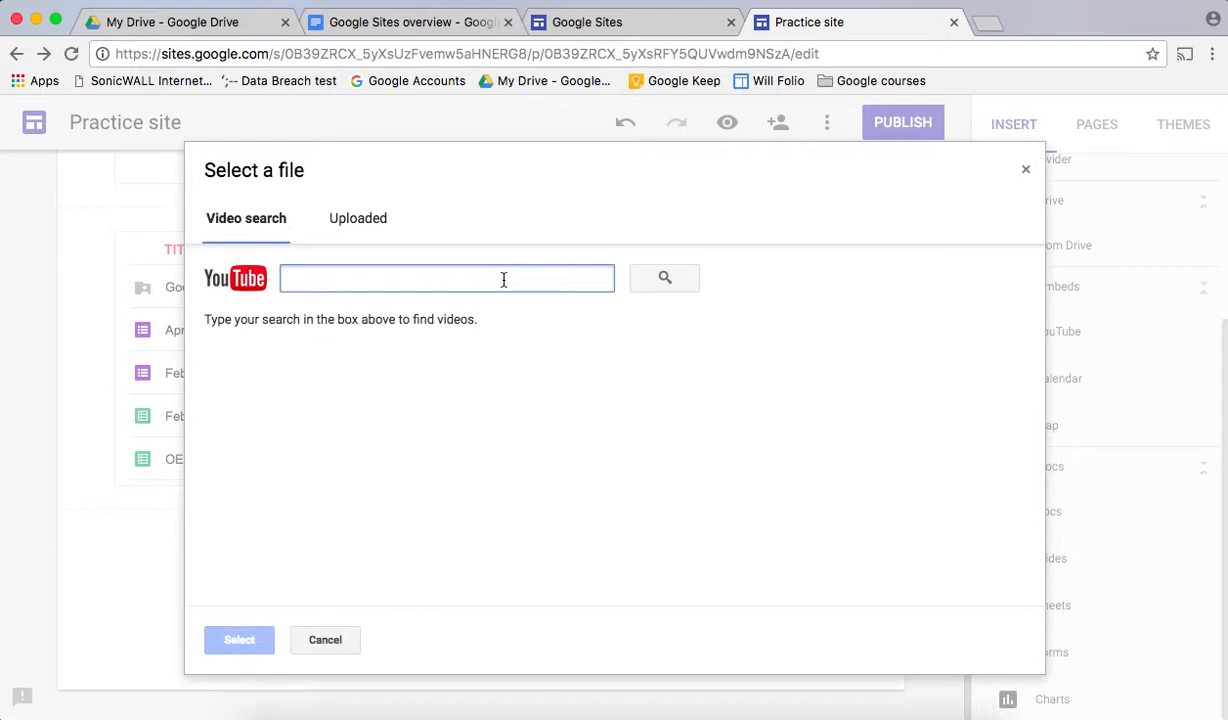
click(327, 640)
Step: Embed the Brownington Admin calendar in a new section below the embedded folder
click(1066, 385)
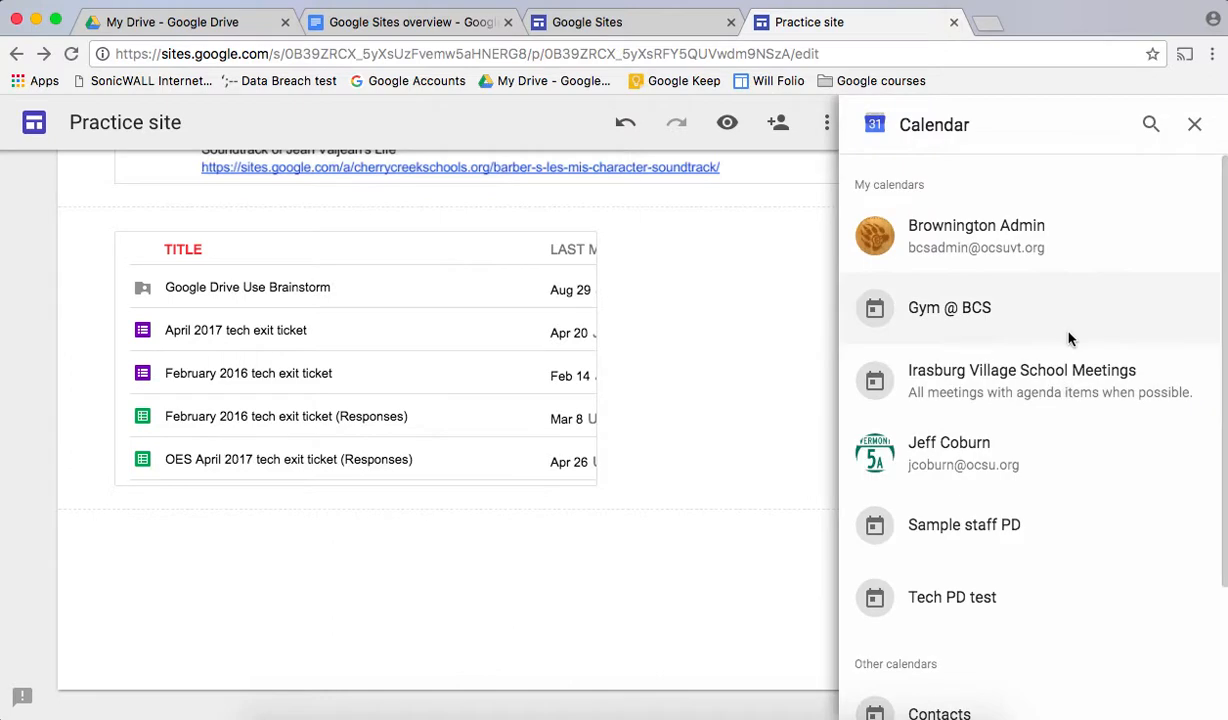
scroll(1068, 338, down, 1)
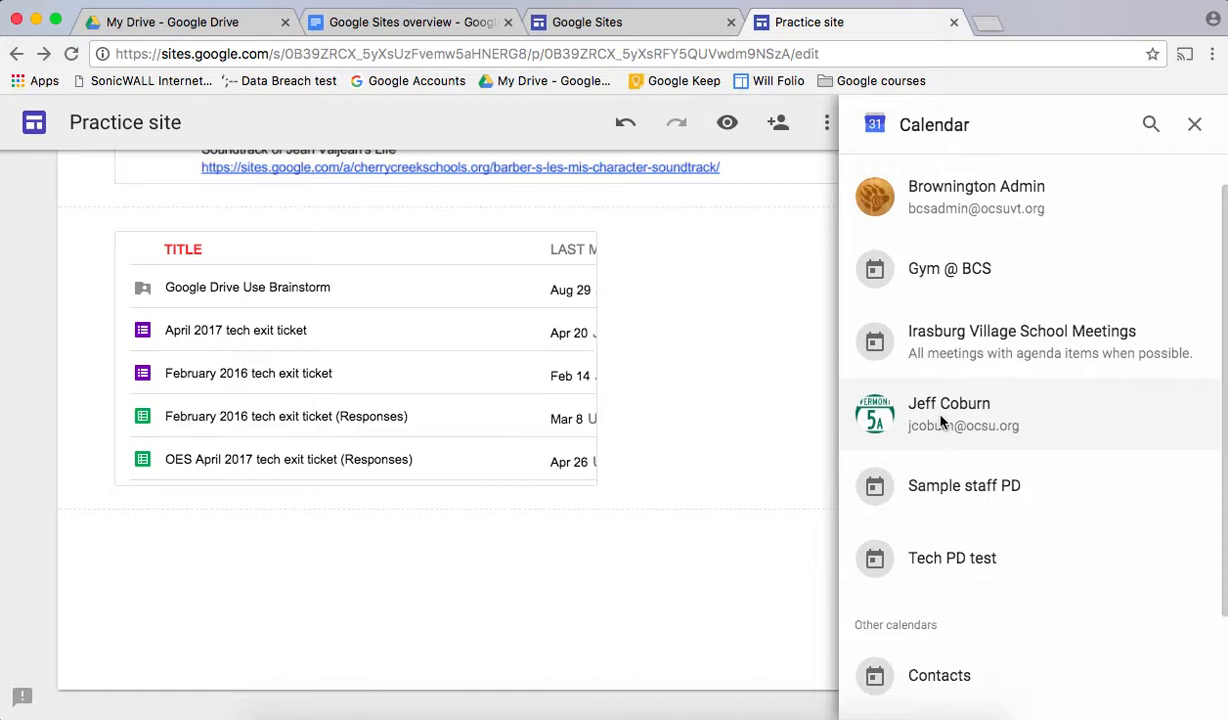
click(982, 206)
click(1180, 697)
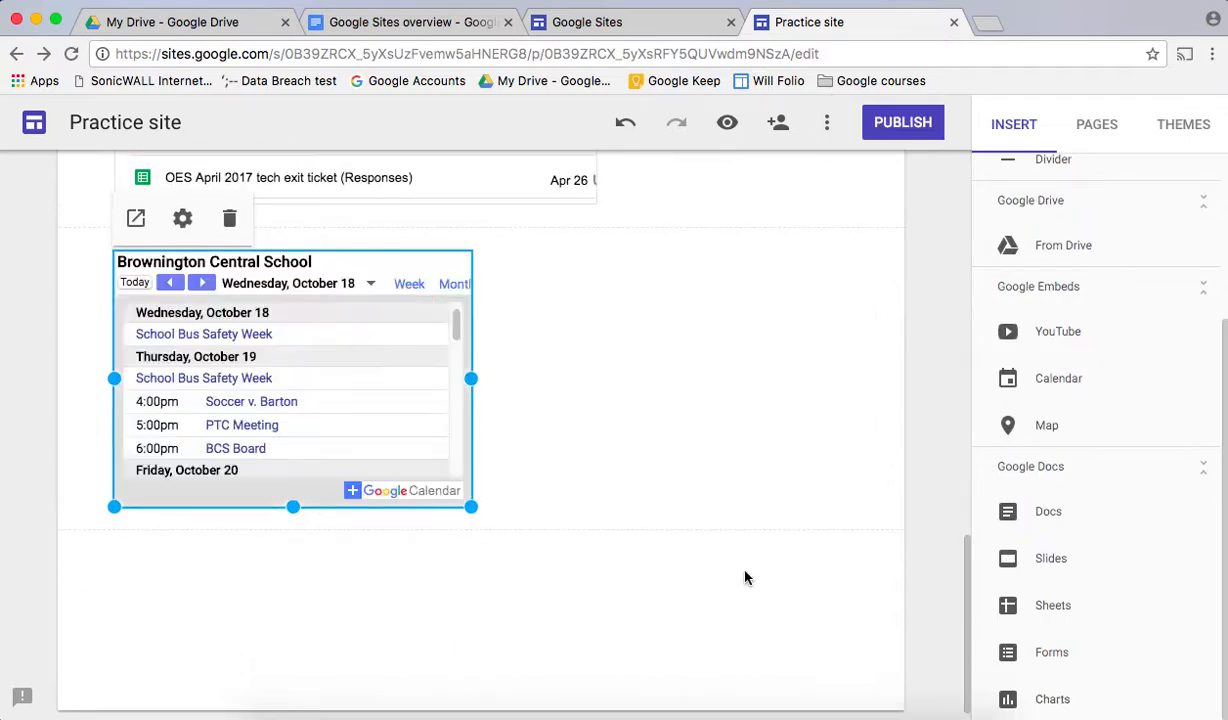
Step: Look at the map selection dialog and its location search, and close it without inserting a map
scroll(745, 578, up, 2)
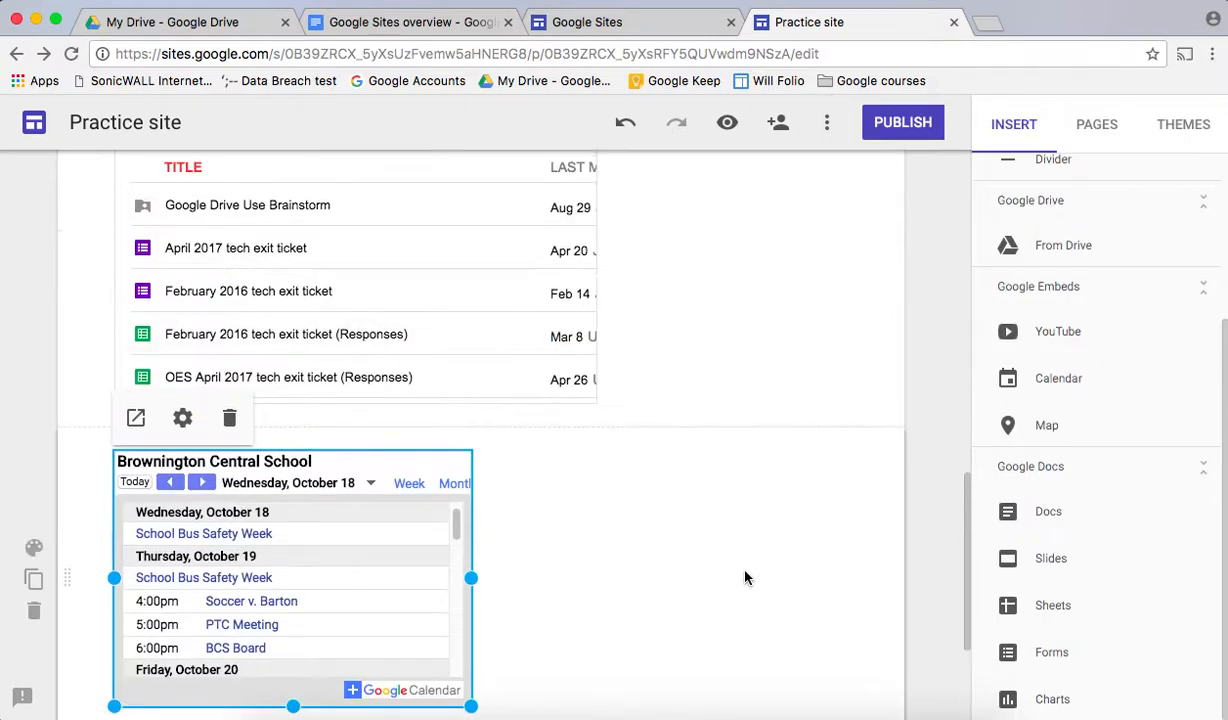
click(1040, 428)
click(350, 268)
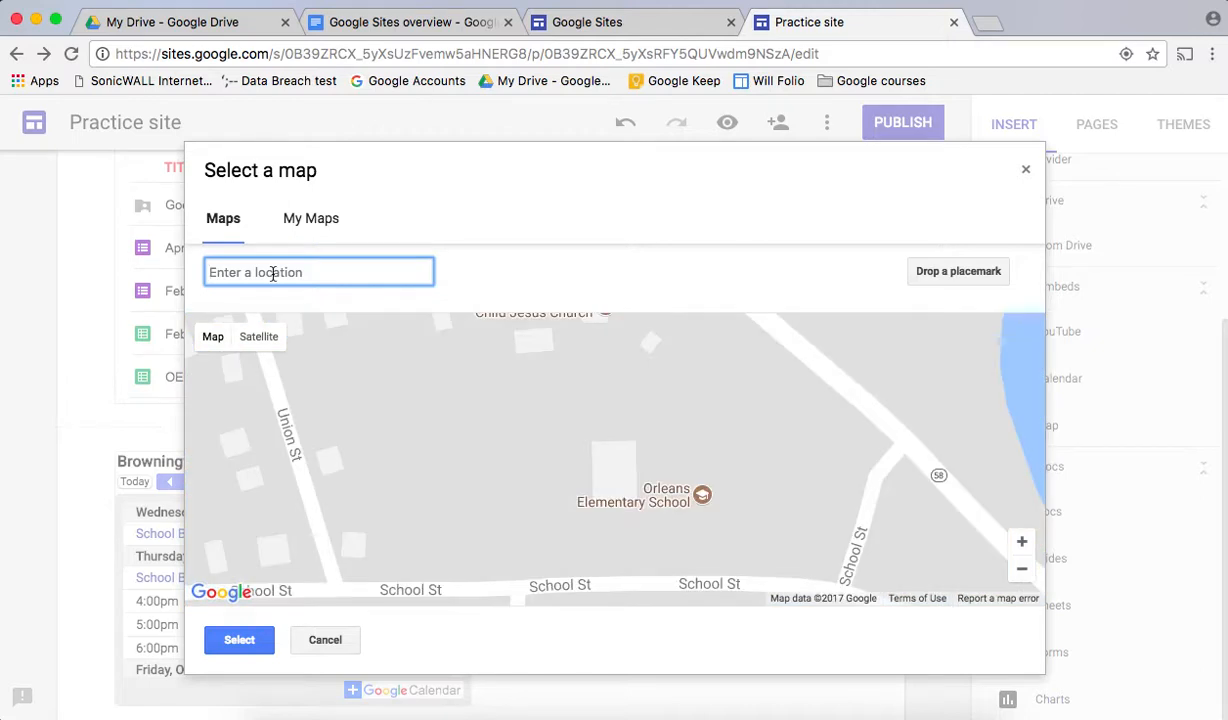
click(323, 640)
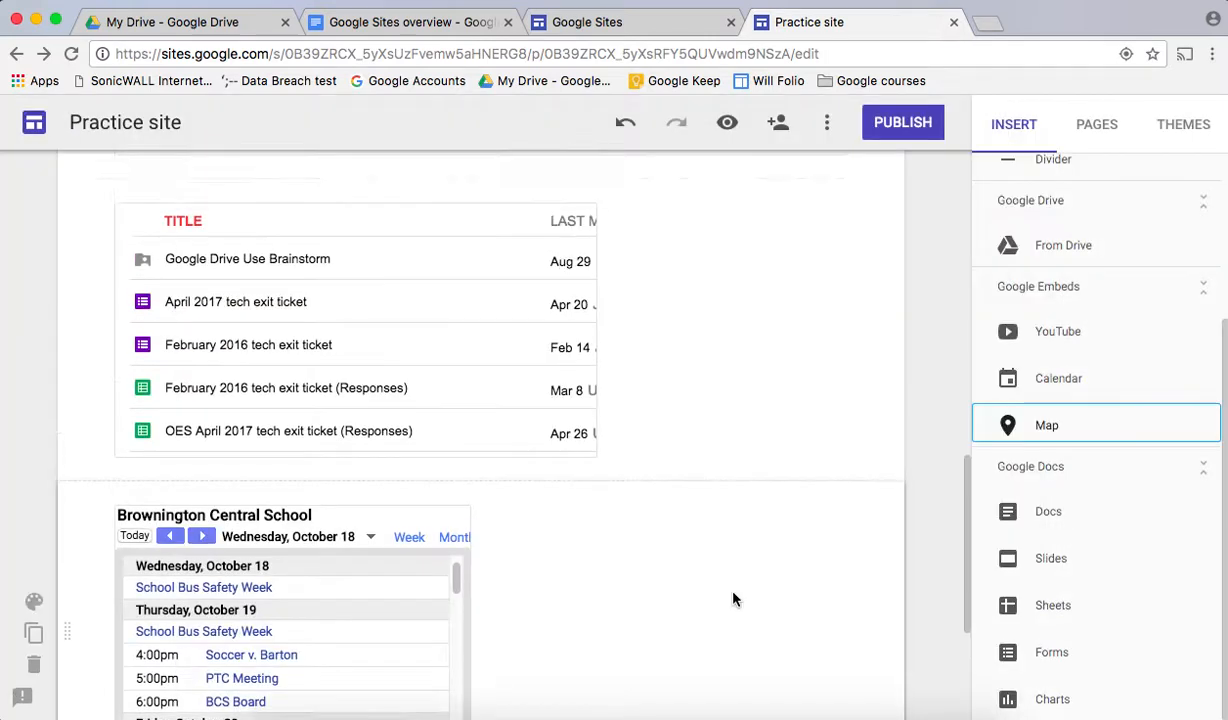
Step: Add a new page named "Information" to the site
scroll(732, 597, up, 2)
scroll(1075, 300, up, 5)
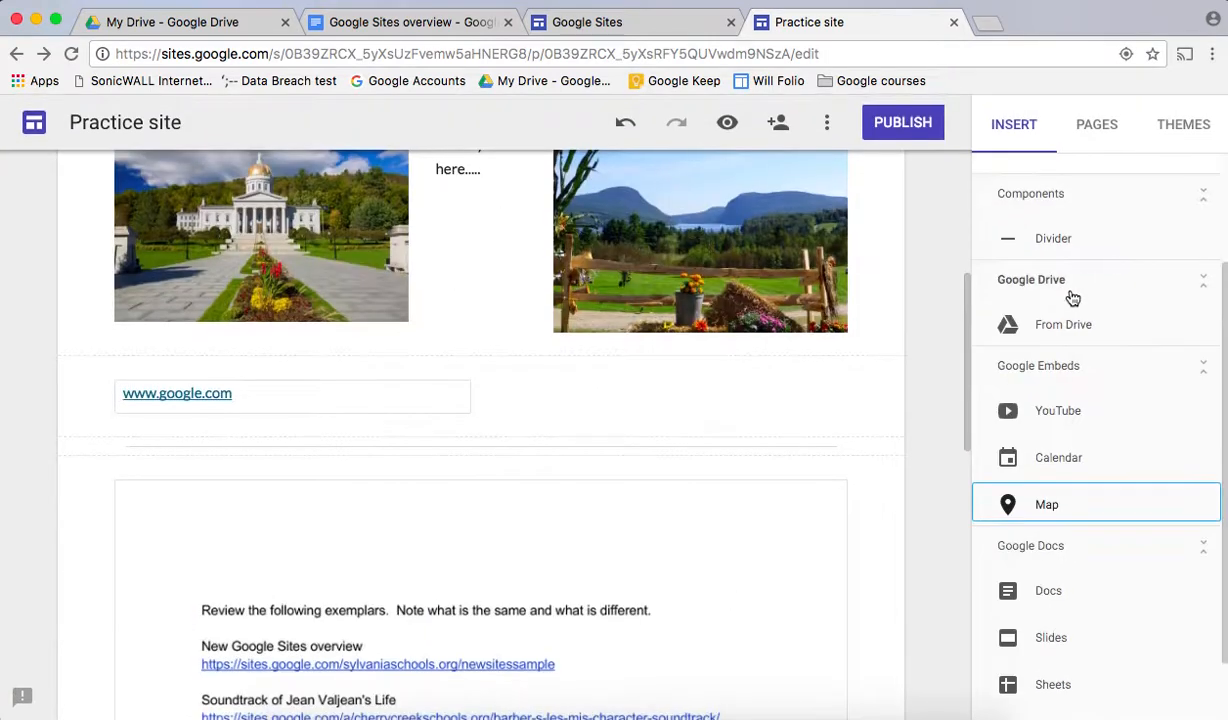
click(1097, 132)
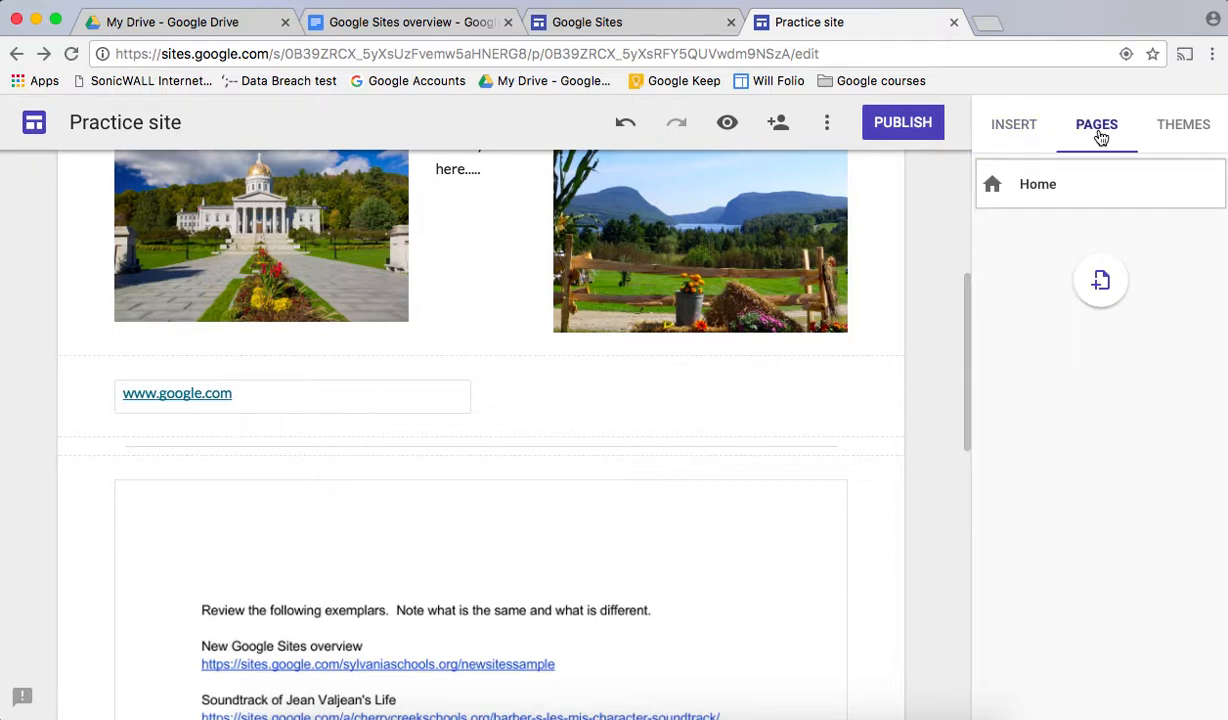
scroll(817, 222, up, 4)
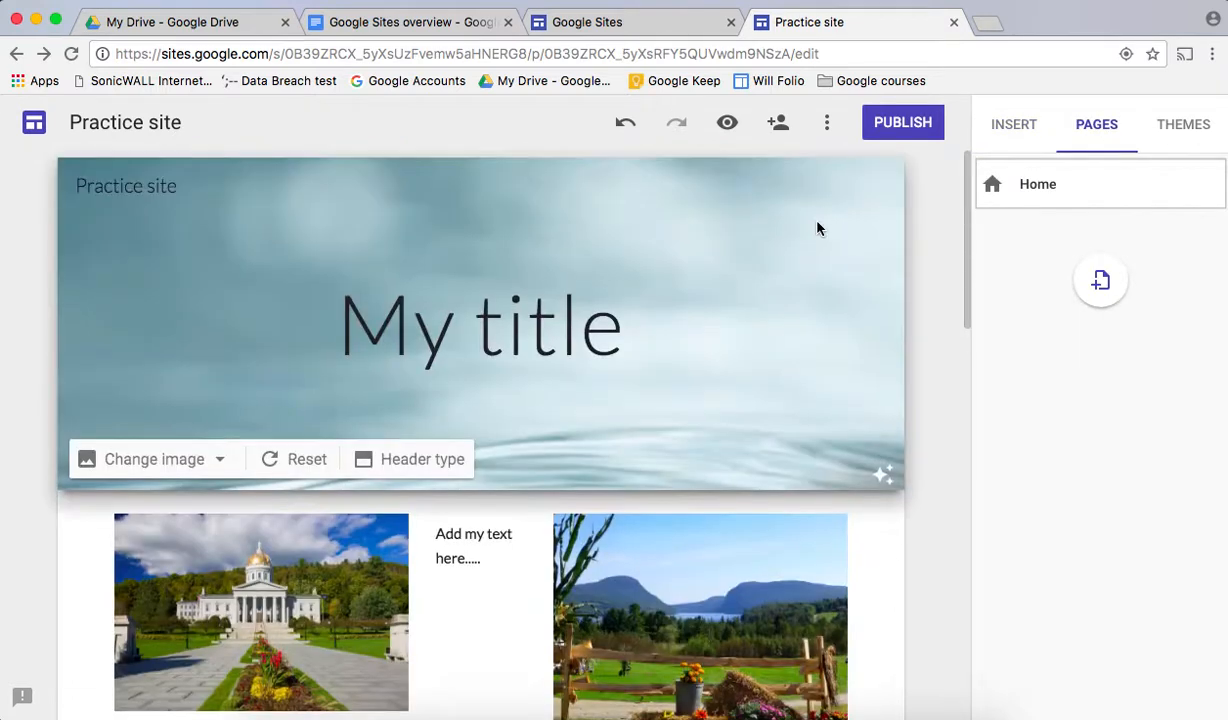
click(1104, 284)
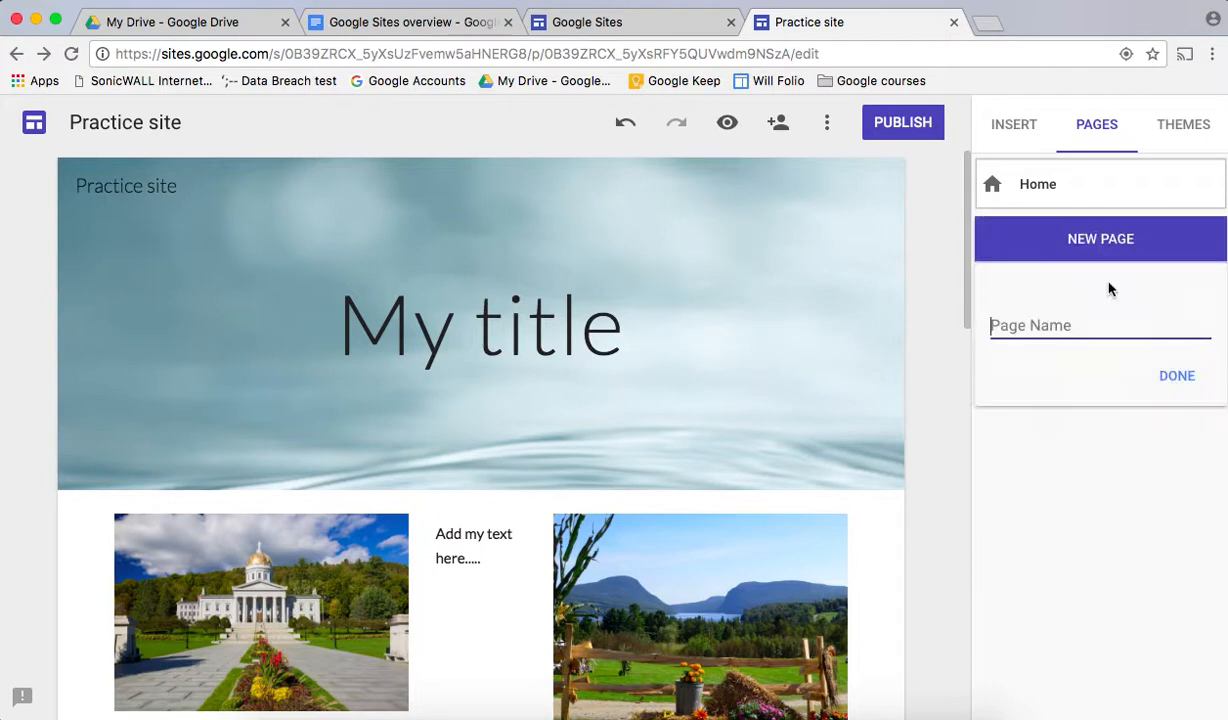
text(Information)
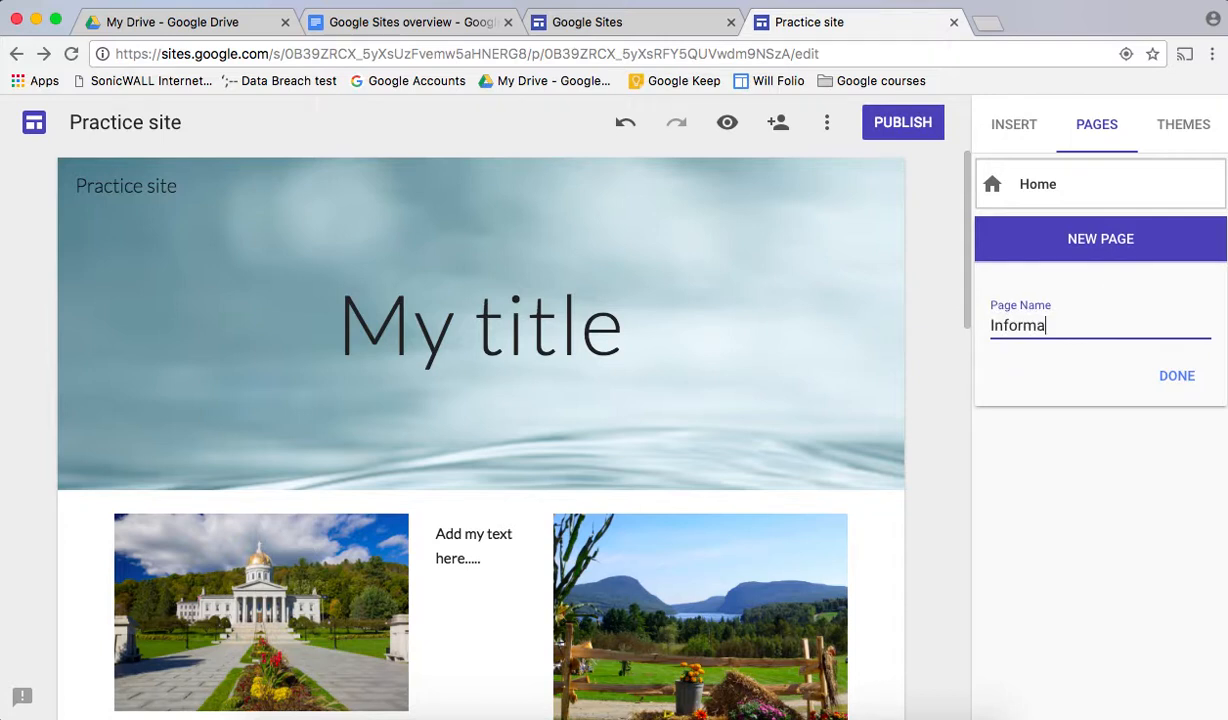
click(1177, 377)
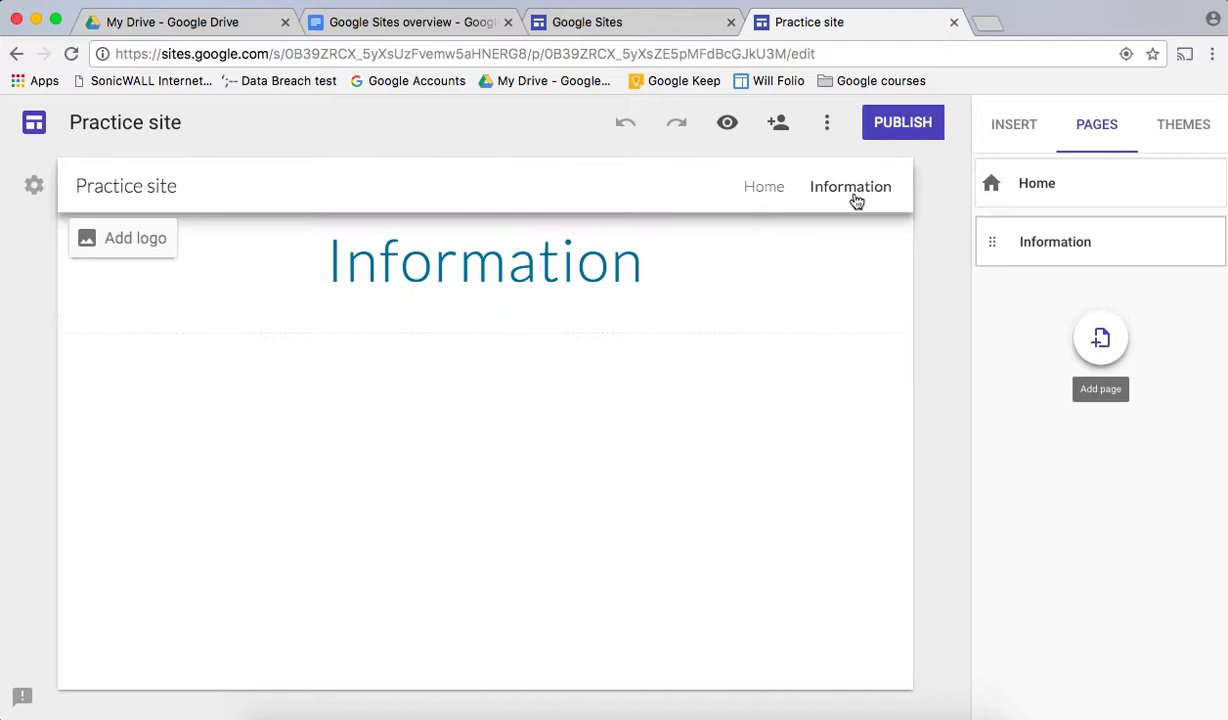
Step: Add a new page named "About Me", and use the site navigation to visit Information and return to Home
click(1100, 340)
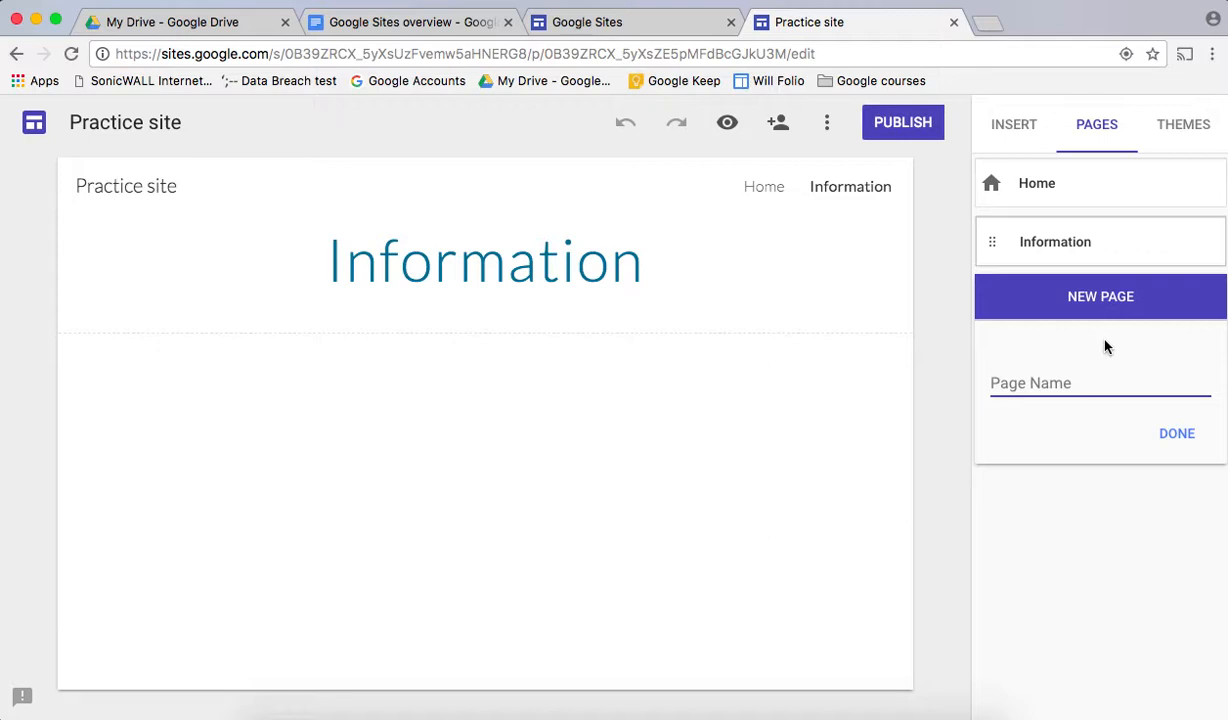
text(About Me)
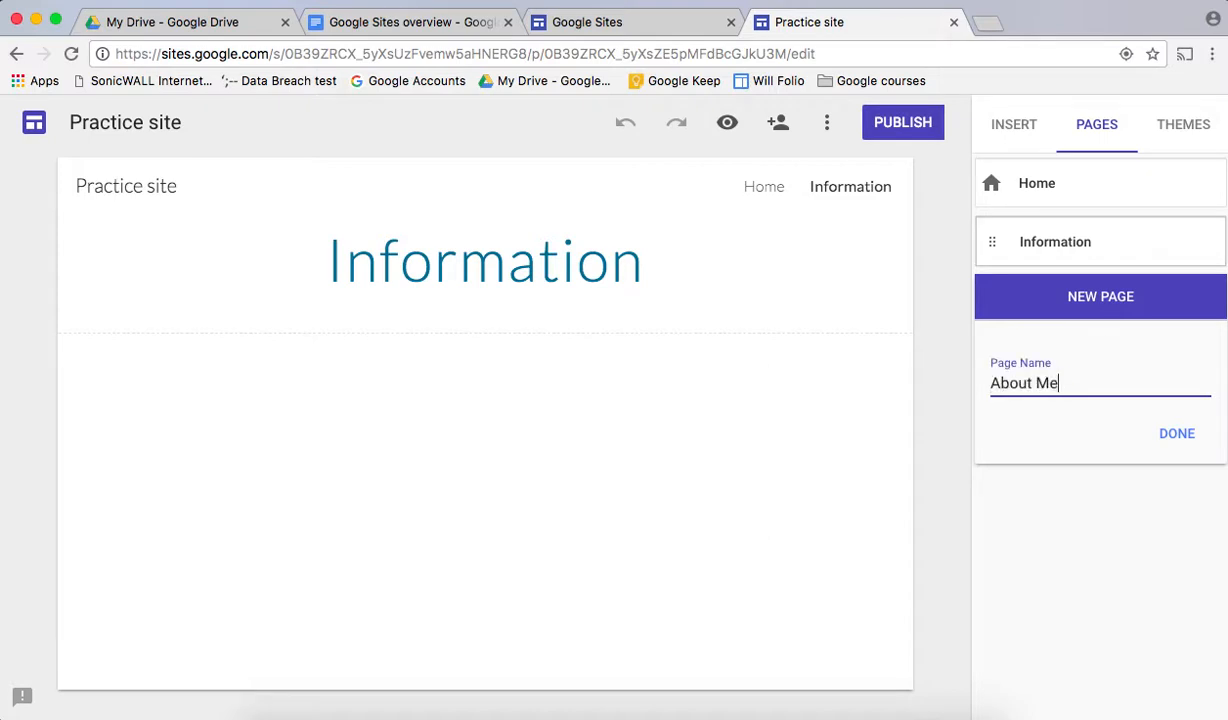
click(1177, 437)
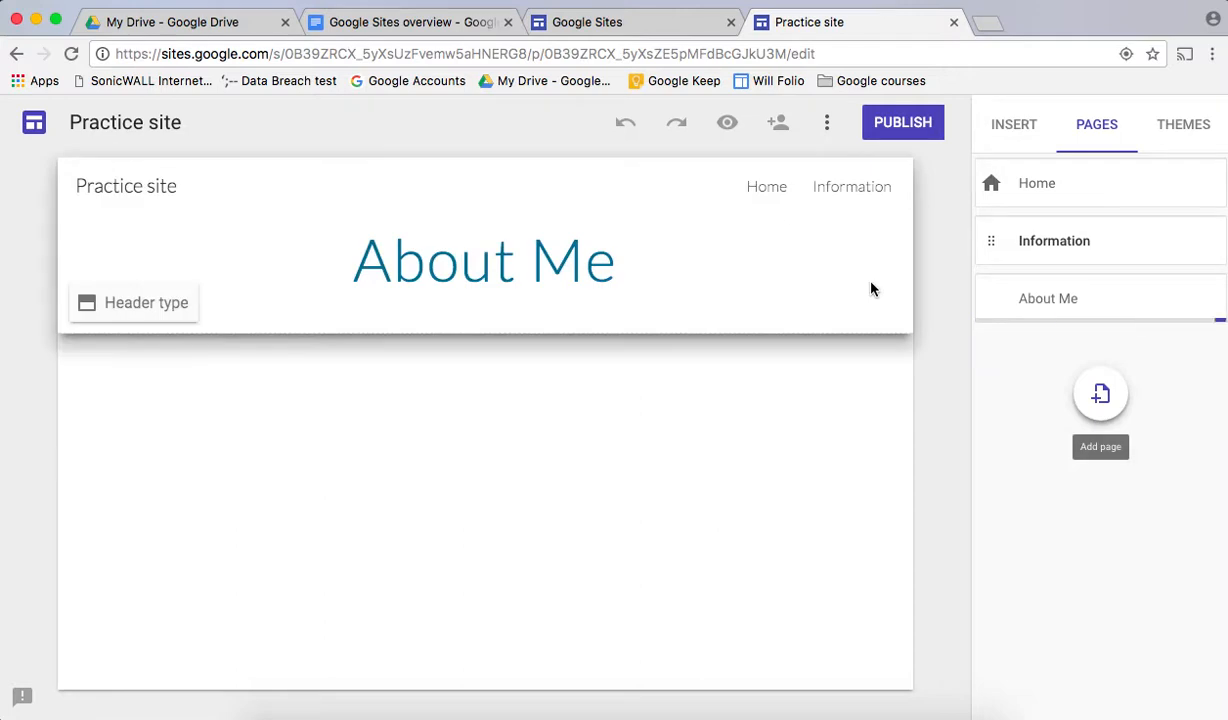
click(758, 189)
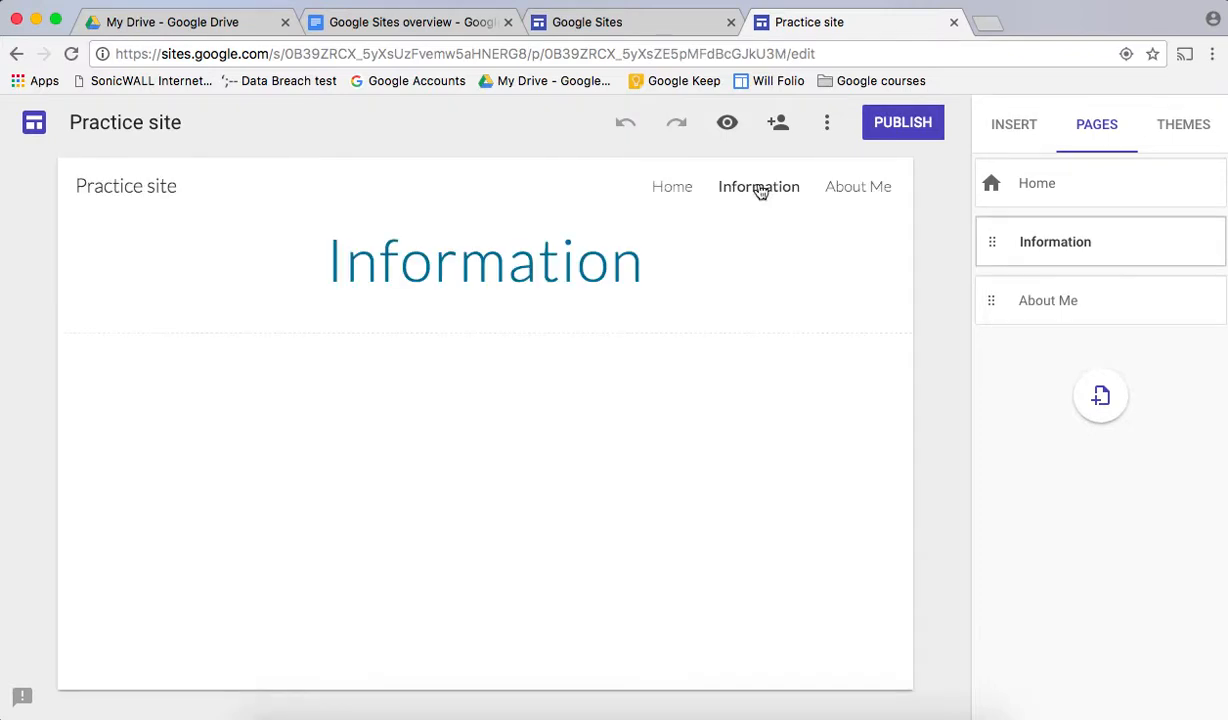
click(670, 189)
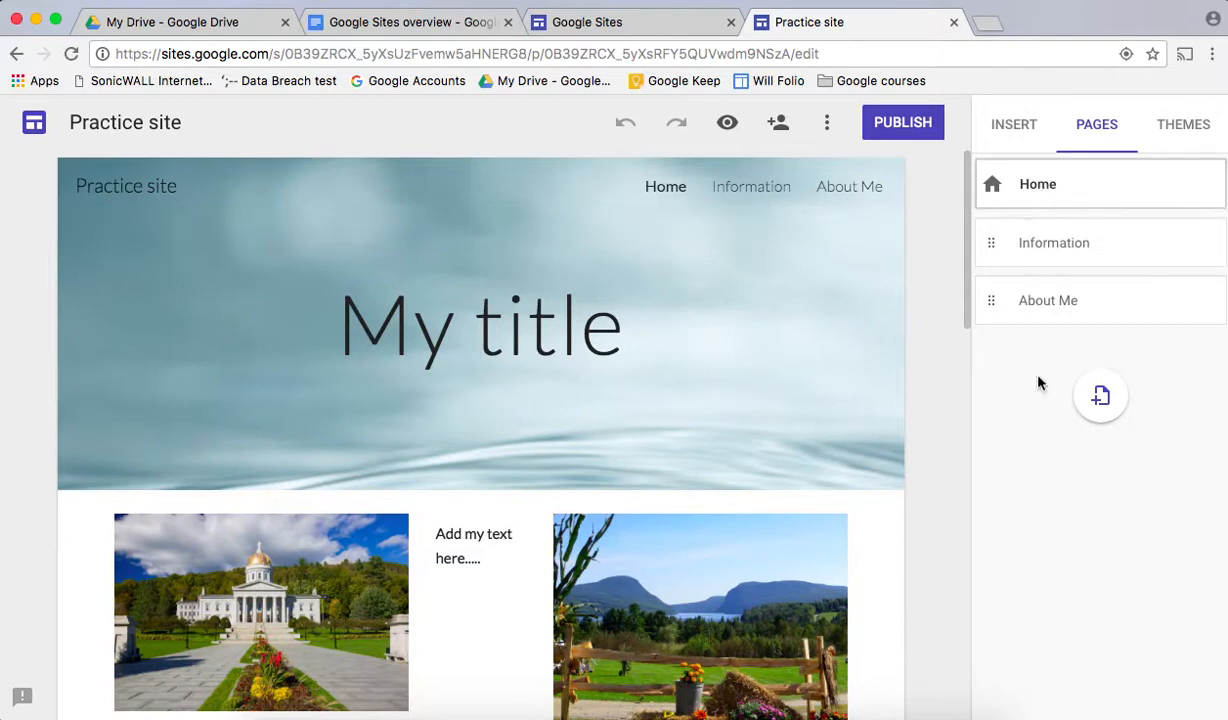
Step: Try side navigation for the site, open and close its page menu, and restore top navigation
mouse_move(143, 182)
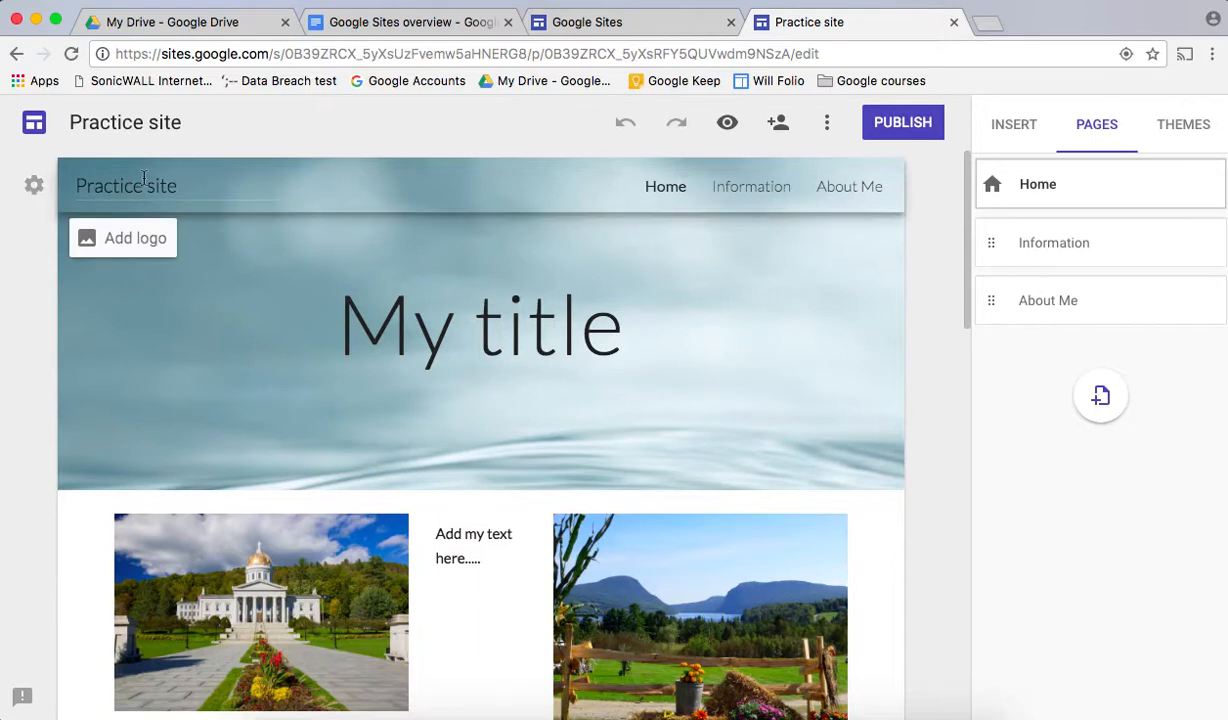
click(32, 190)
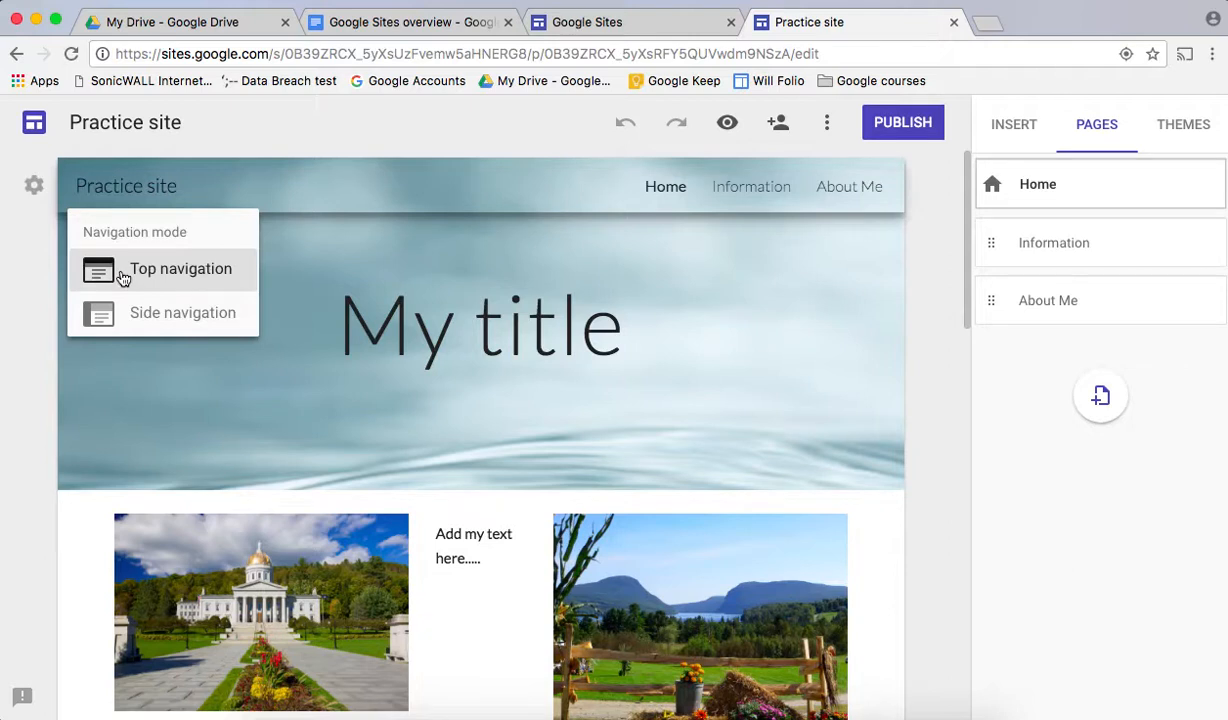
click(163, 322)
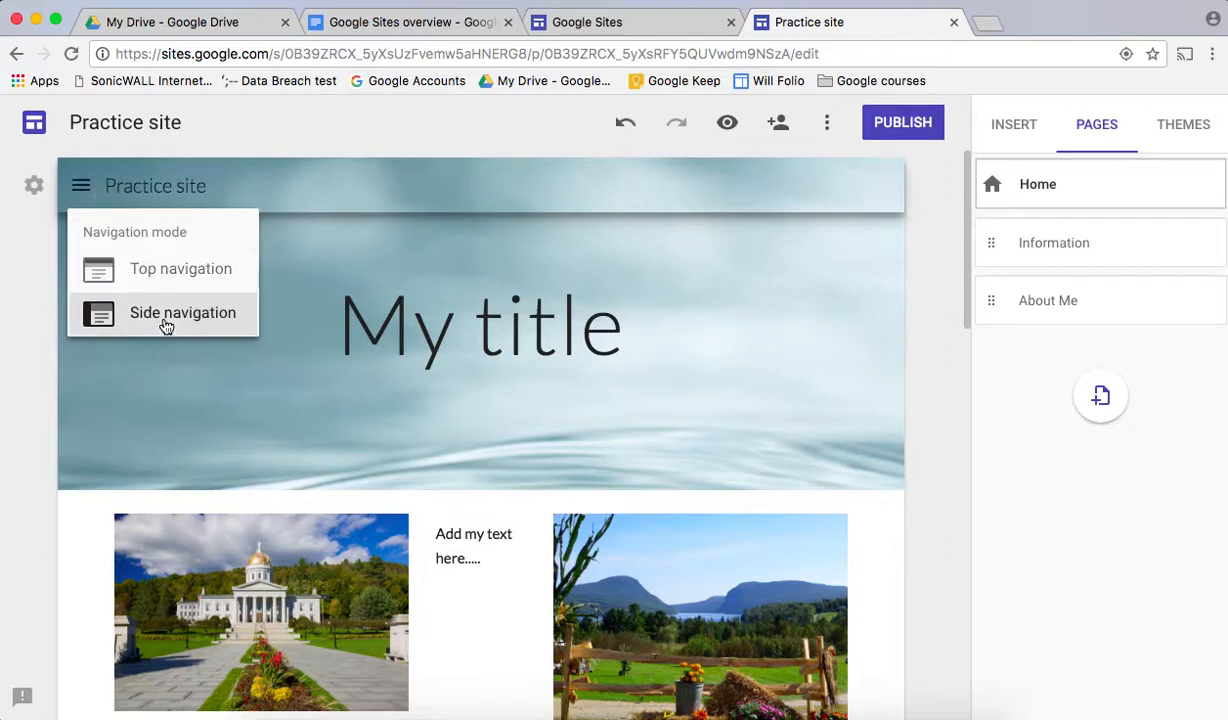
click(80, 189)
click(80, 189)
click(80, 187)
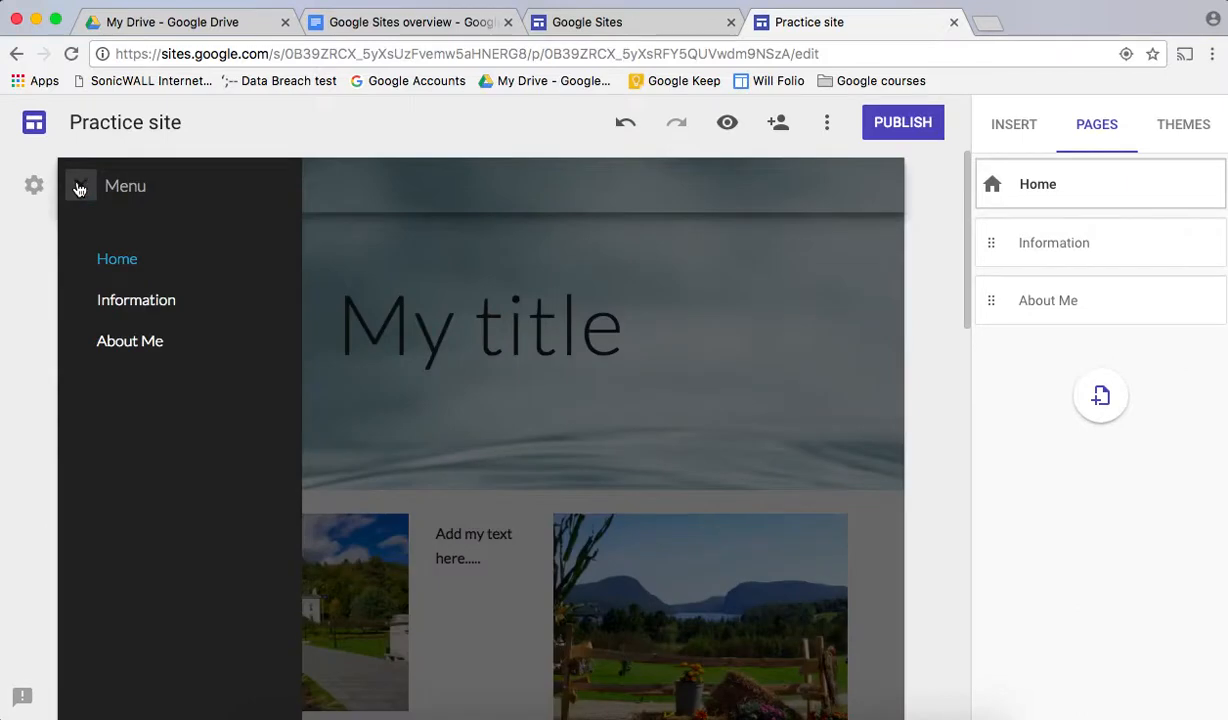
click(35, 190)
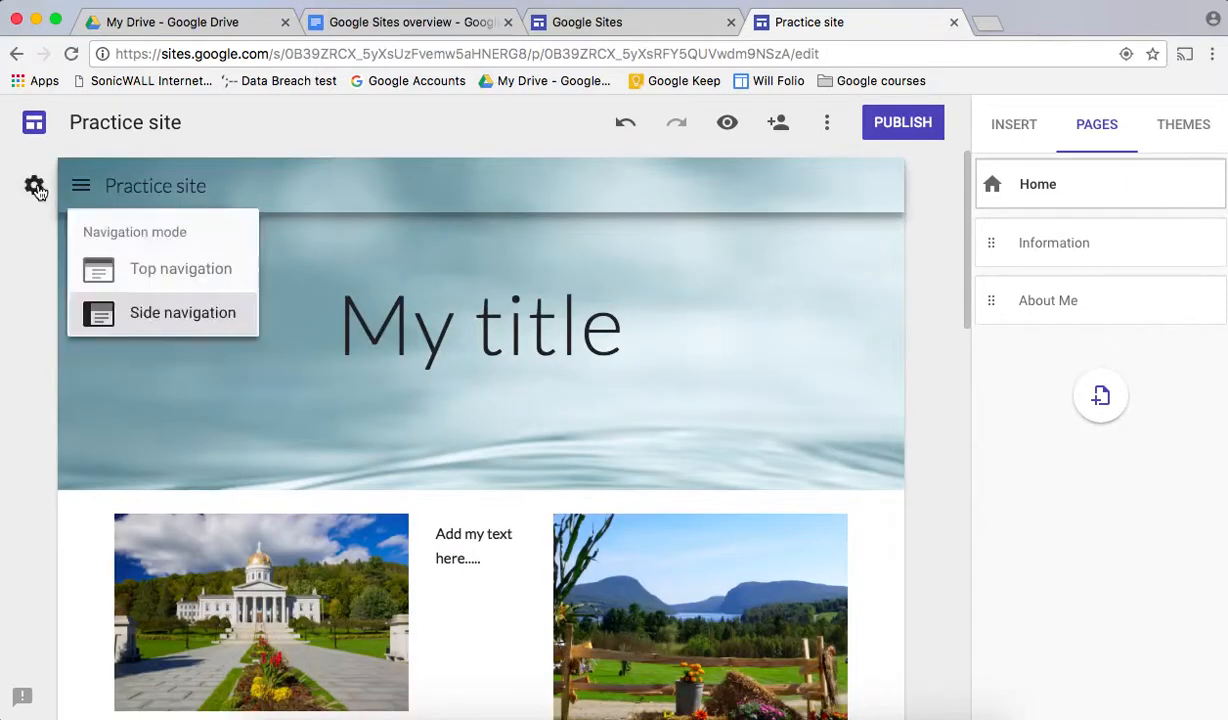
click(133, 275)
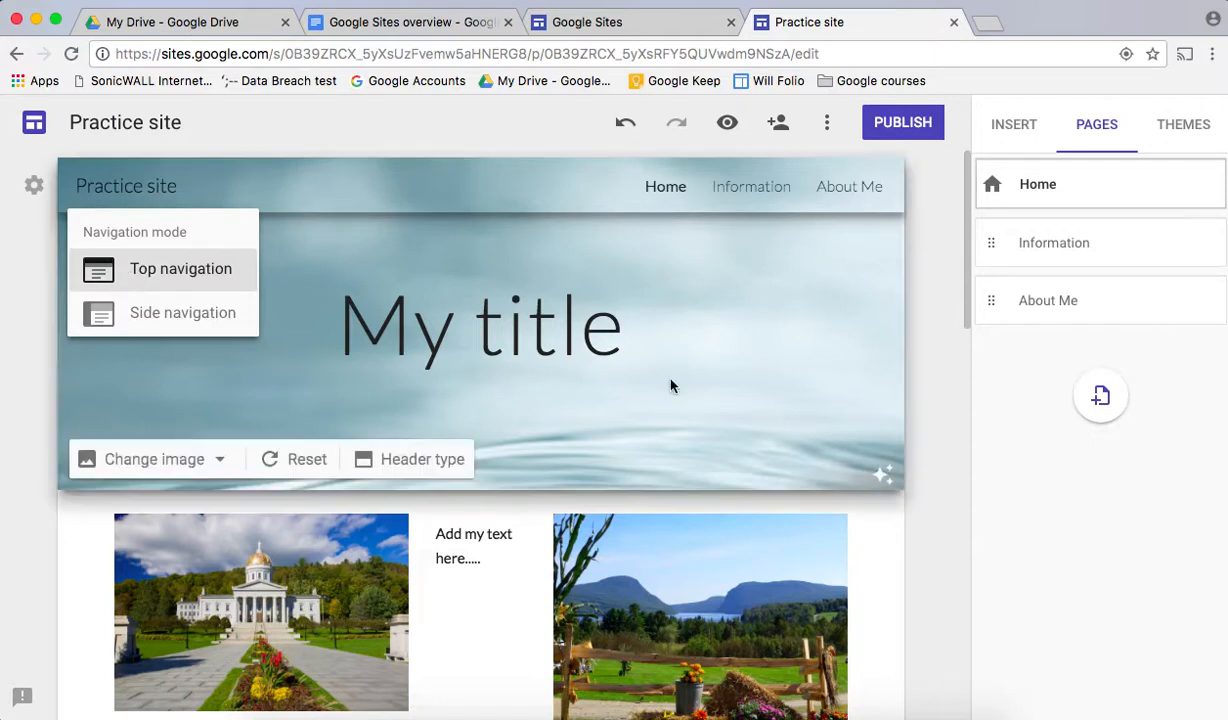
Step: Add a text box containing "text" to the Information page
click(1125, 255)
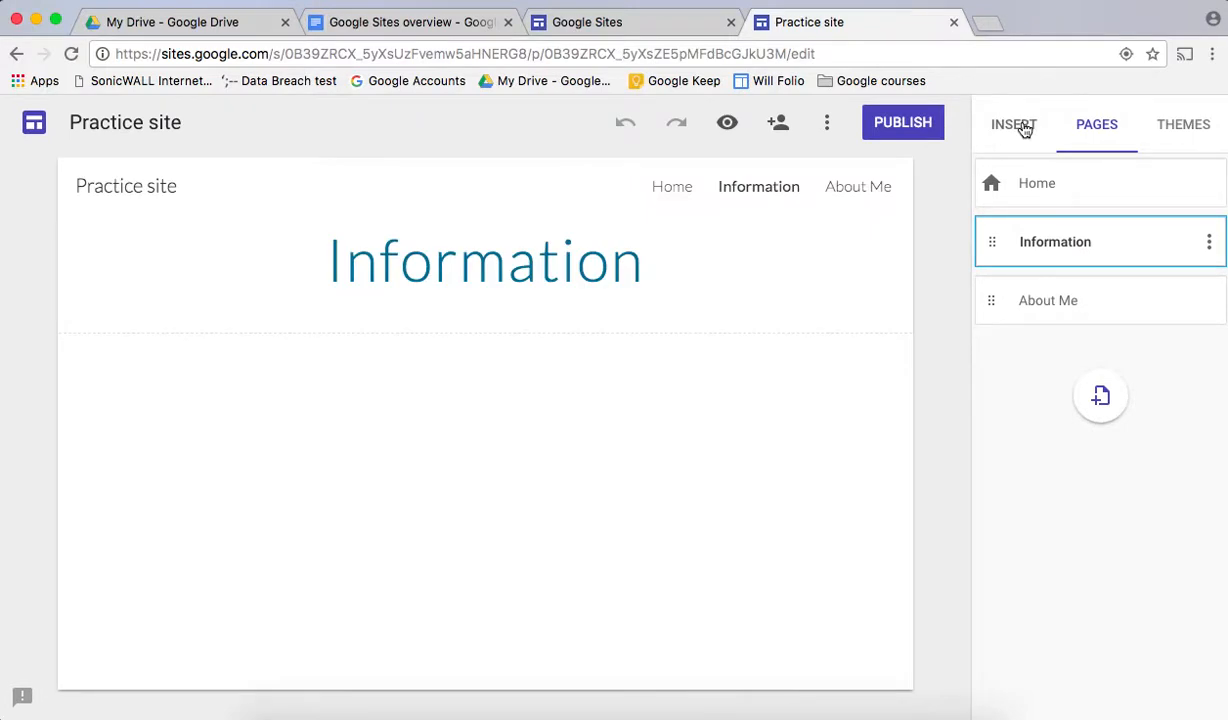
click(1022, 128)
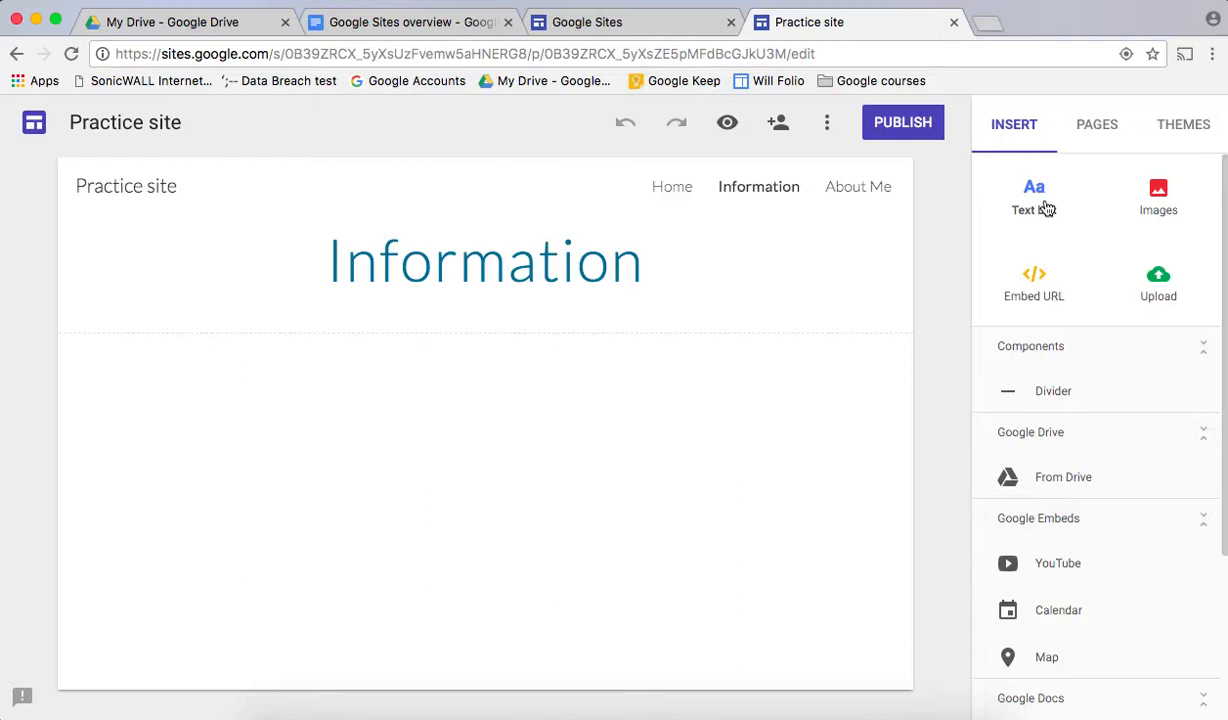
click(1045, 208)
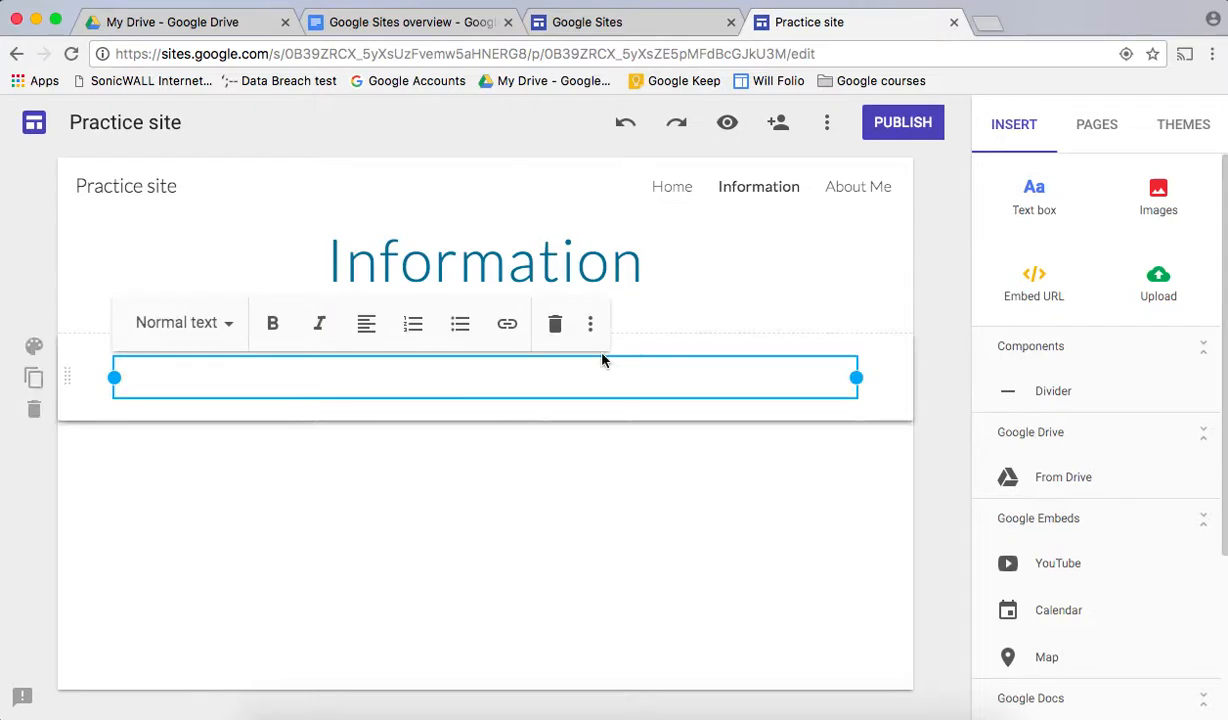
text(text)
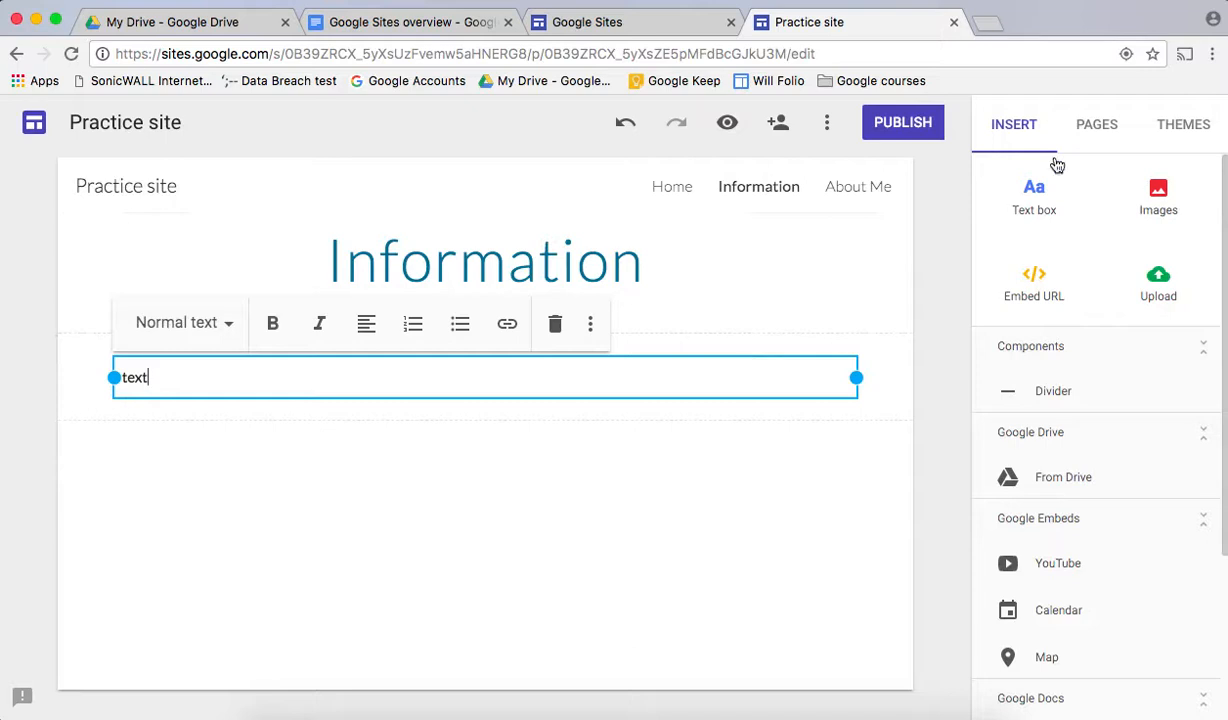
Step: Create a sub page named "School" under the Information page and check it in the site navigation
click(1090, 128)
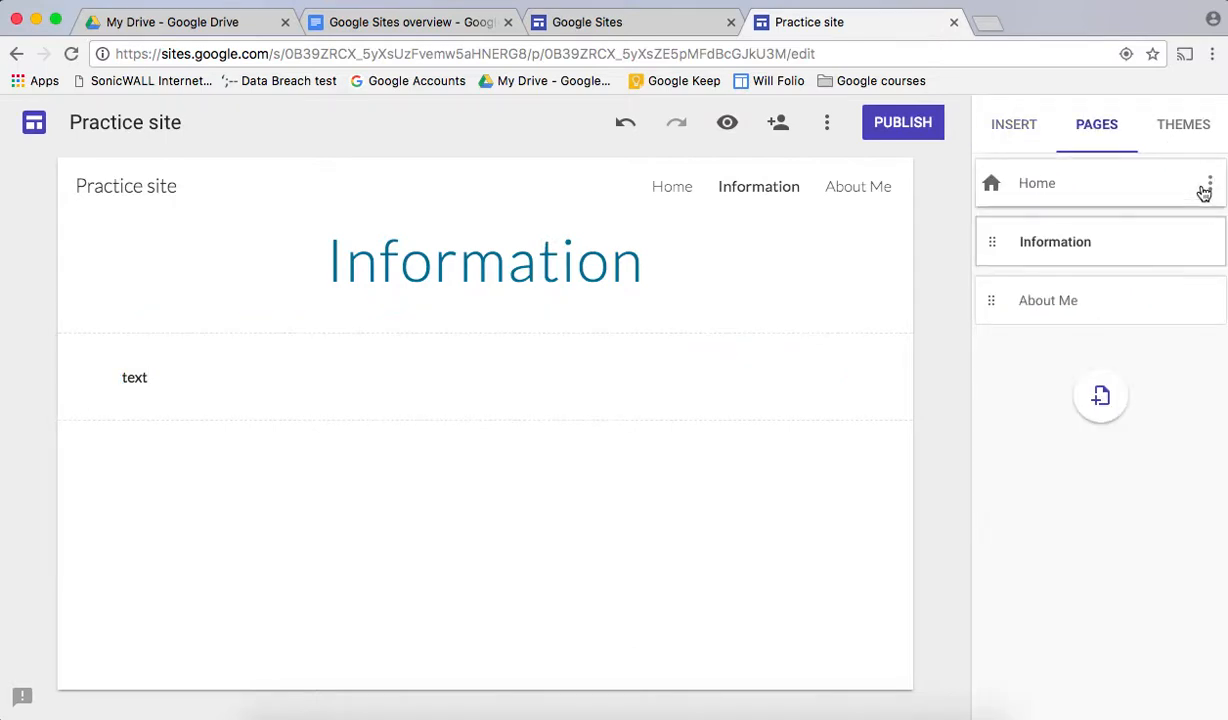
click(1209, 246)
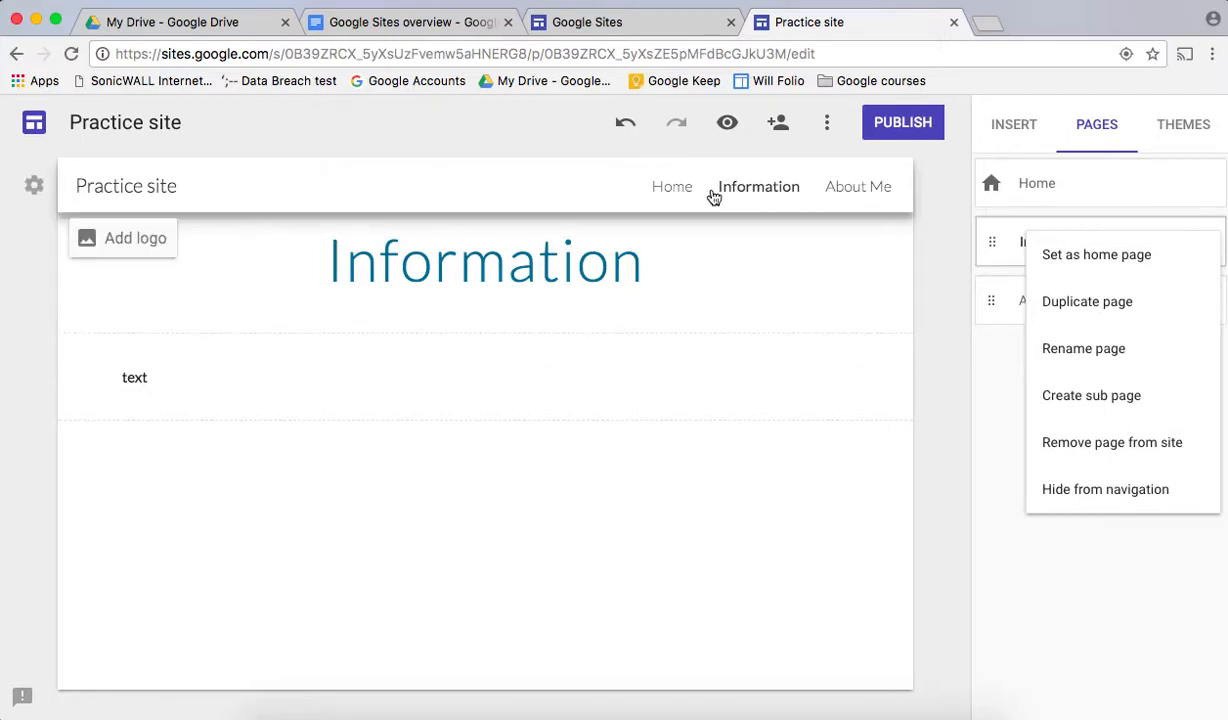
click(1140, 397)
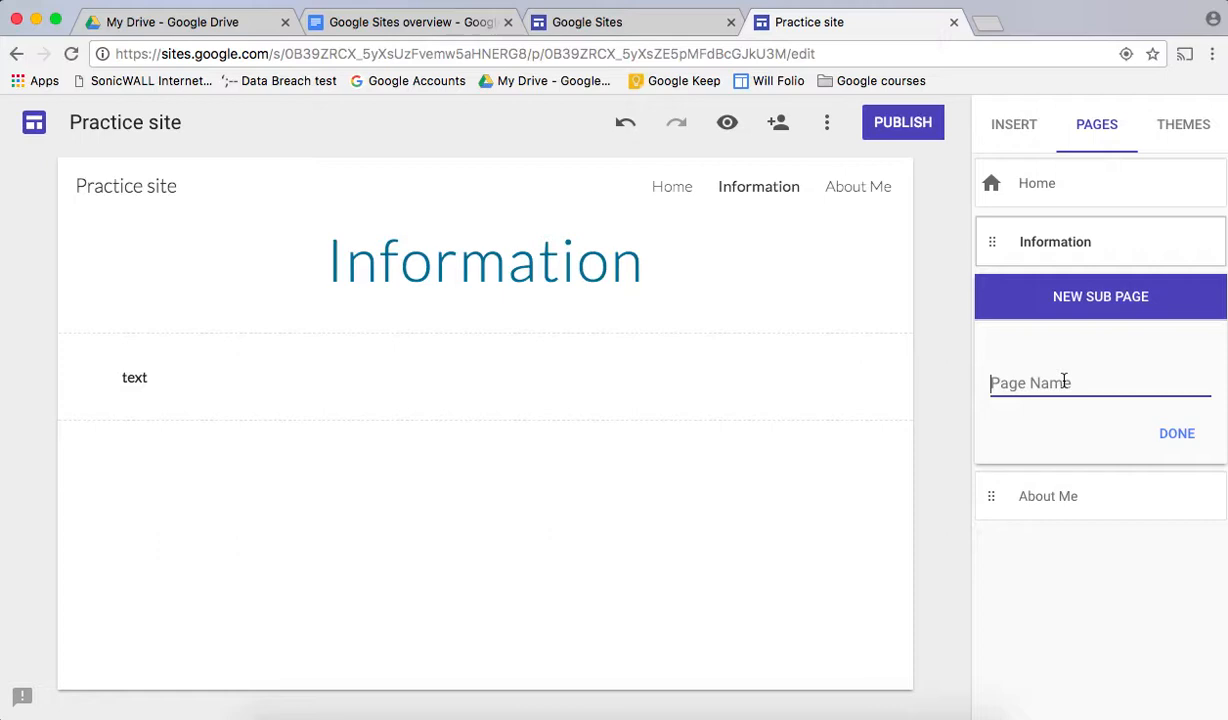
text(School)
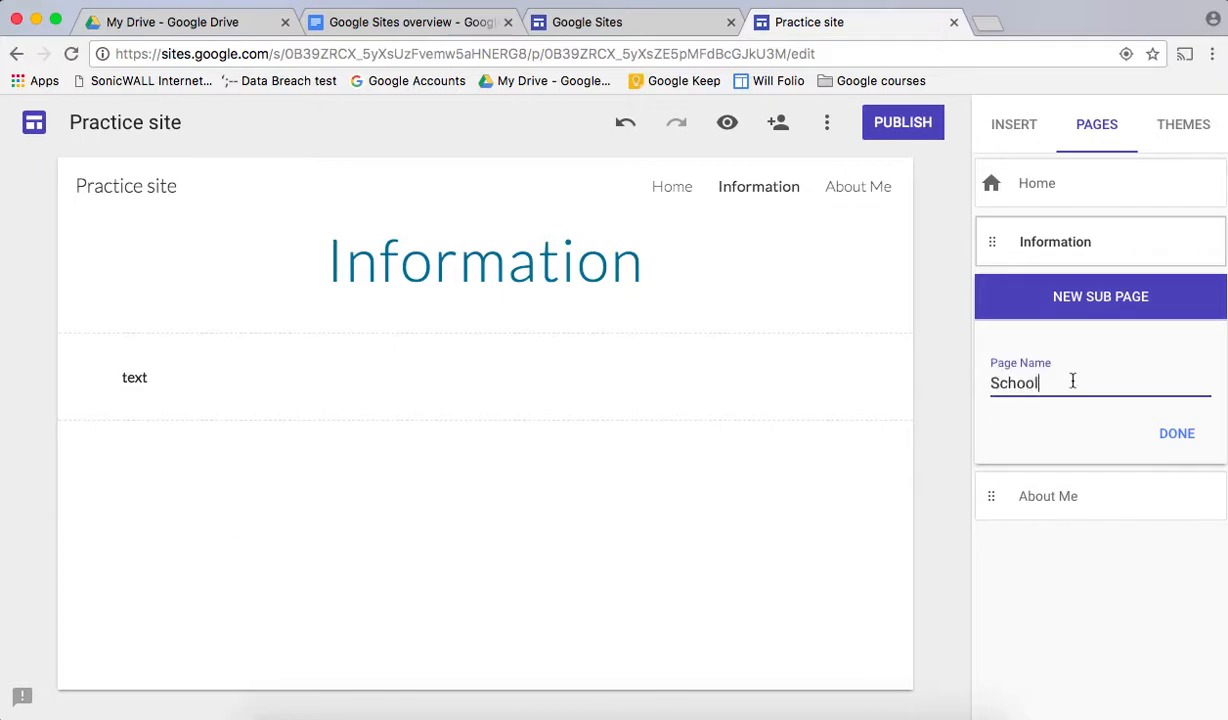
click(1180, 435)
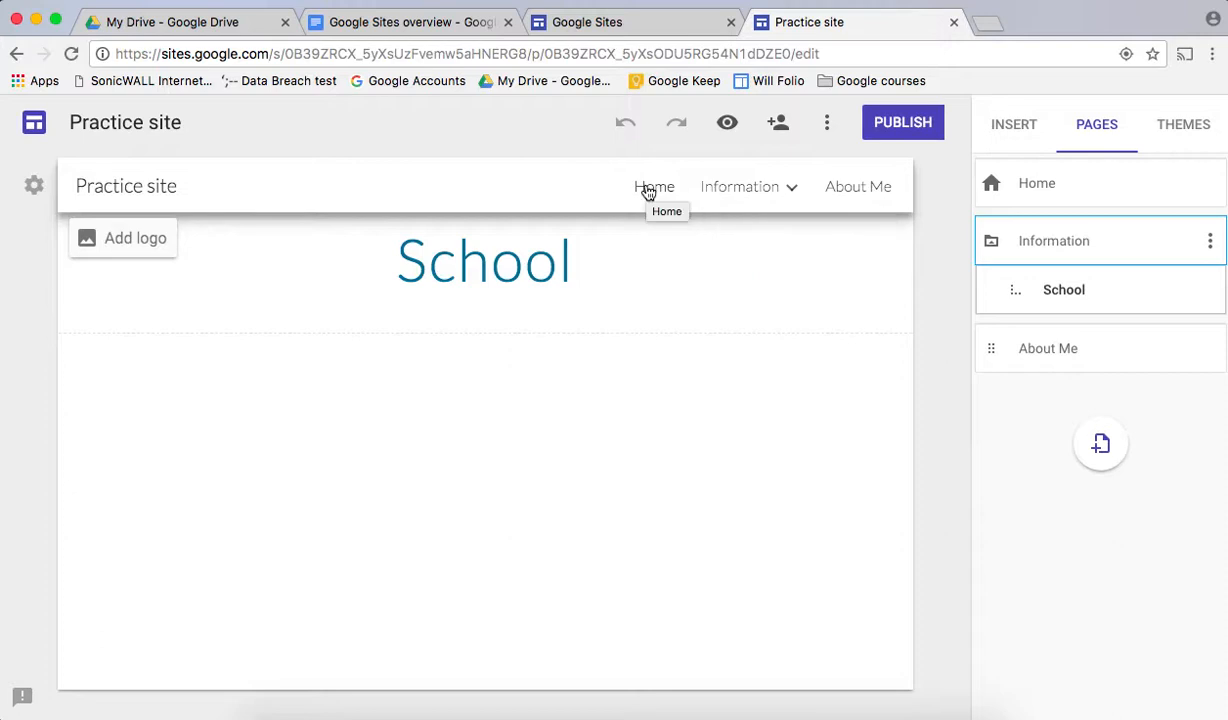
mouse_move(767, 187)
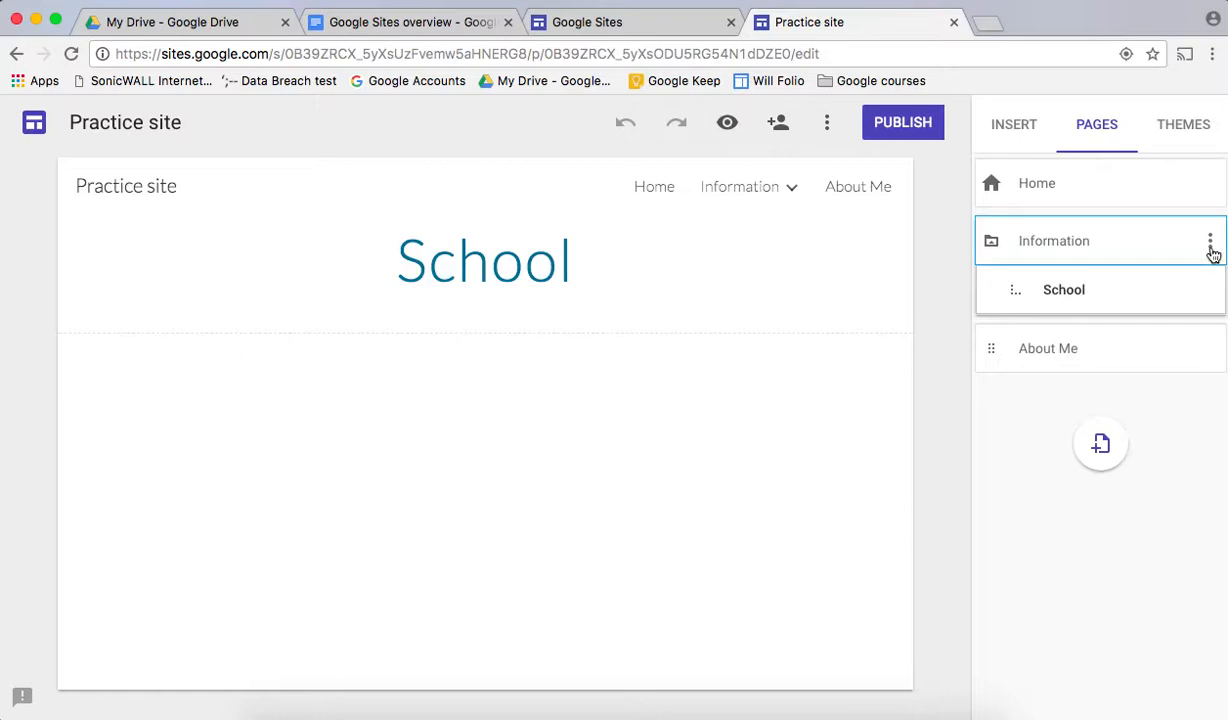
Step: Create a second sub page named "Work" under the Information page
click(1180, 242)
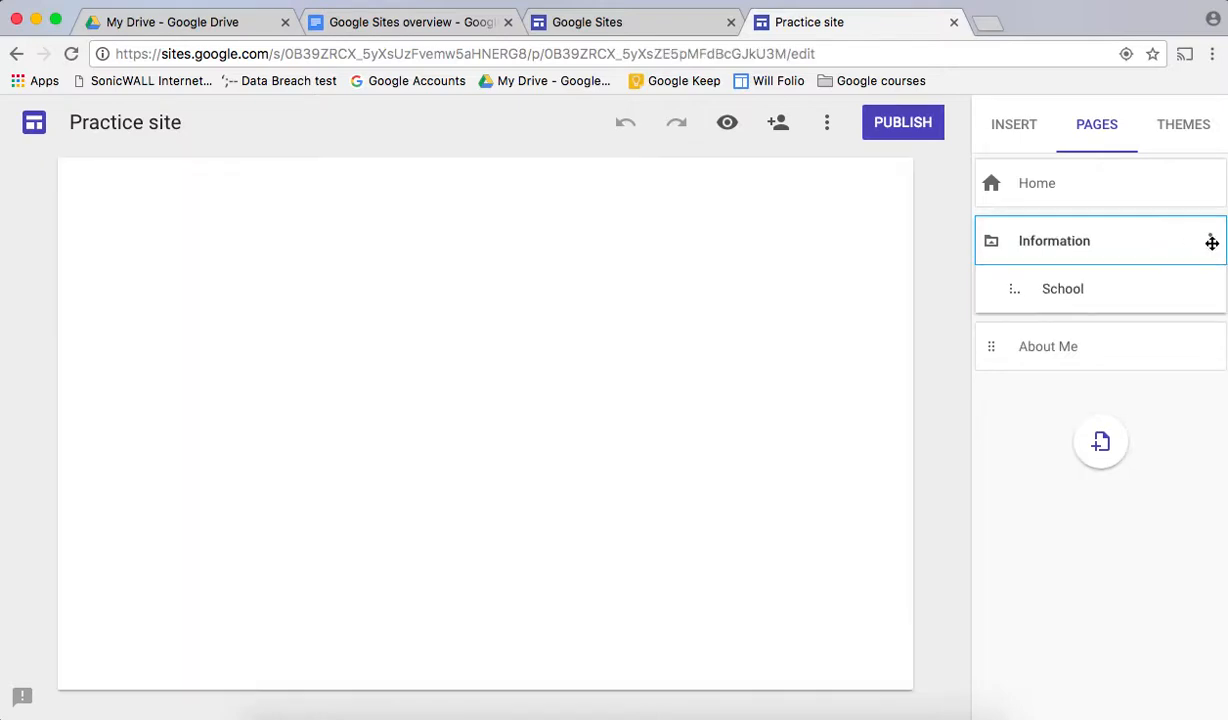
click(1210, 247)
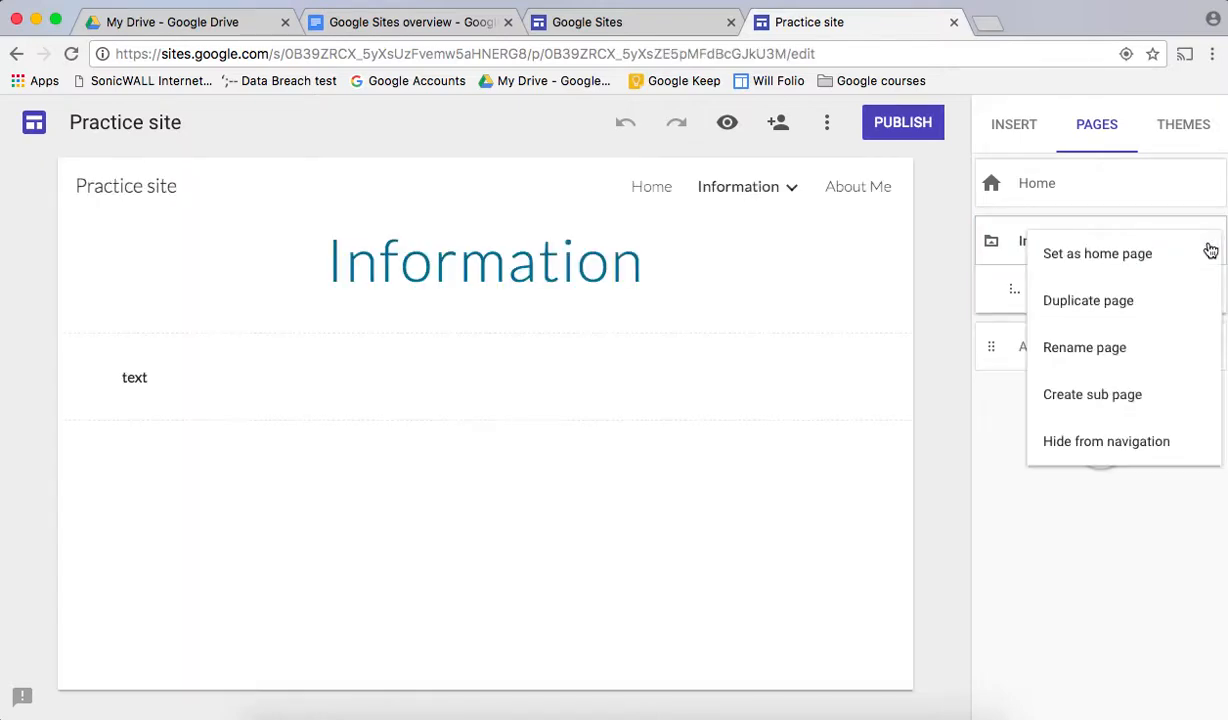
click(1101, 395)
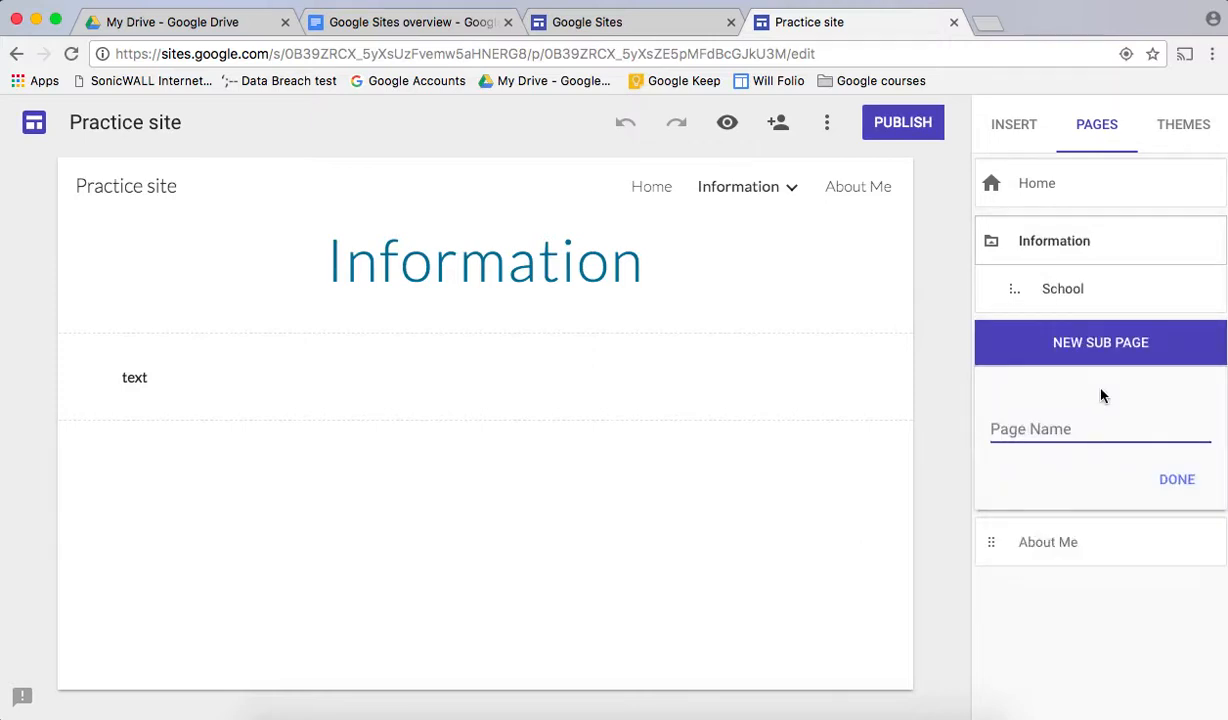
text(Work)
click(1180, 482)
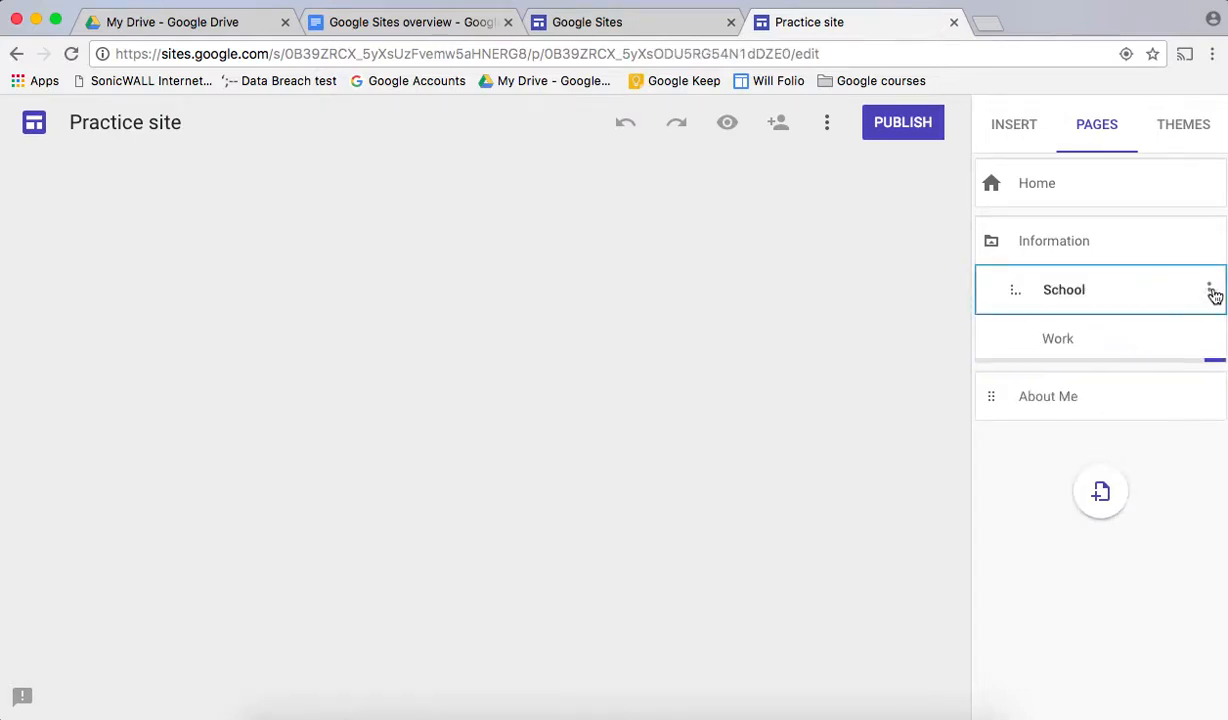
Step: Look at the page options for School, Information and About Me, and collapse Information's sub pages in the page list
click(1211, 291)
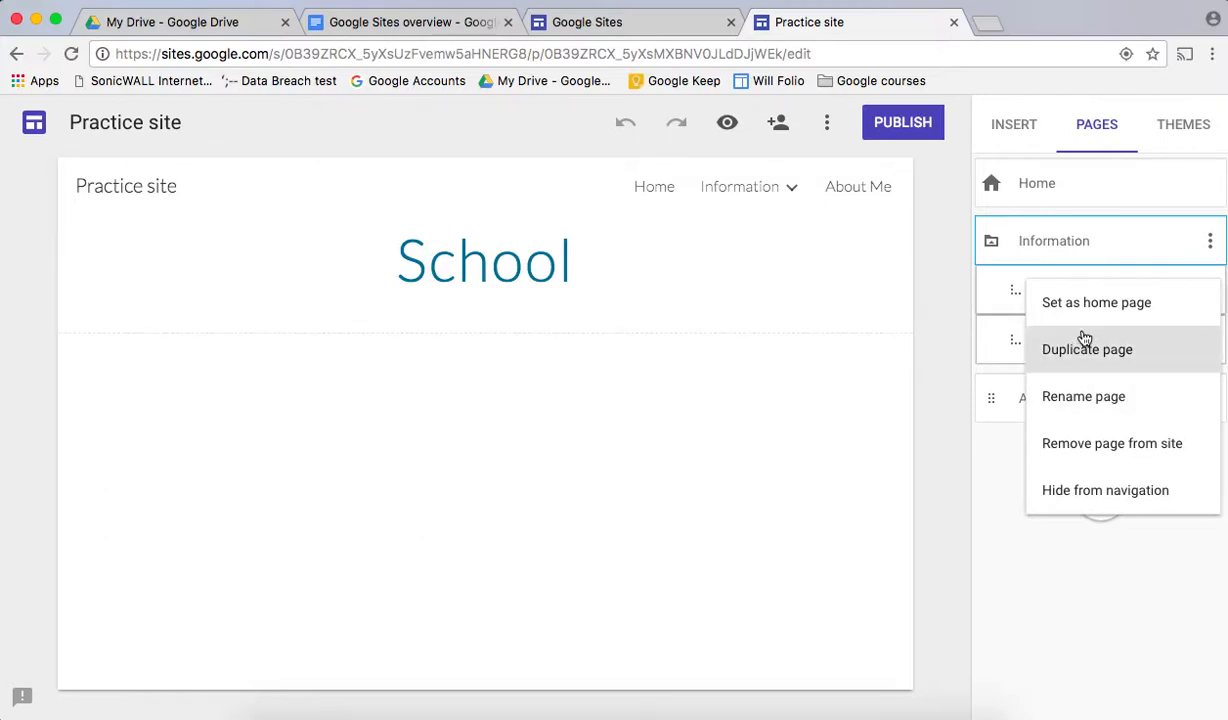
click(1068, 258)
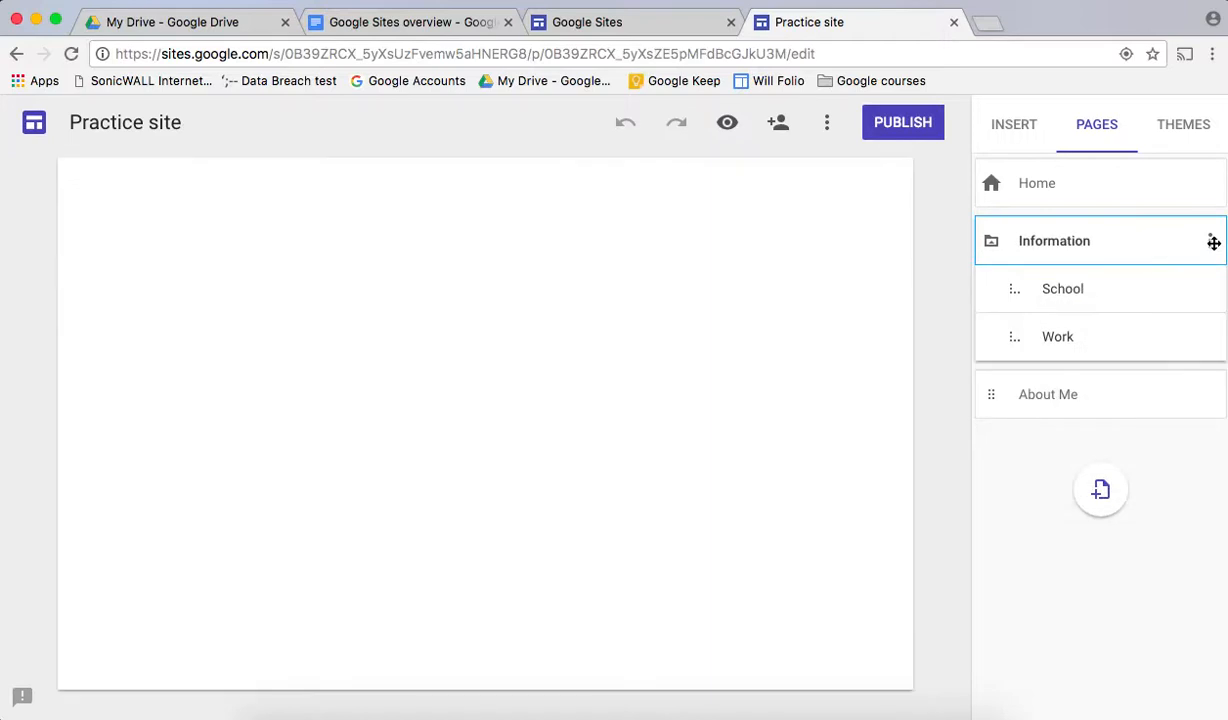
click(1212, 242)
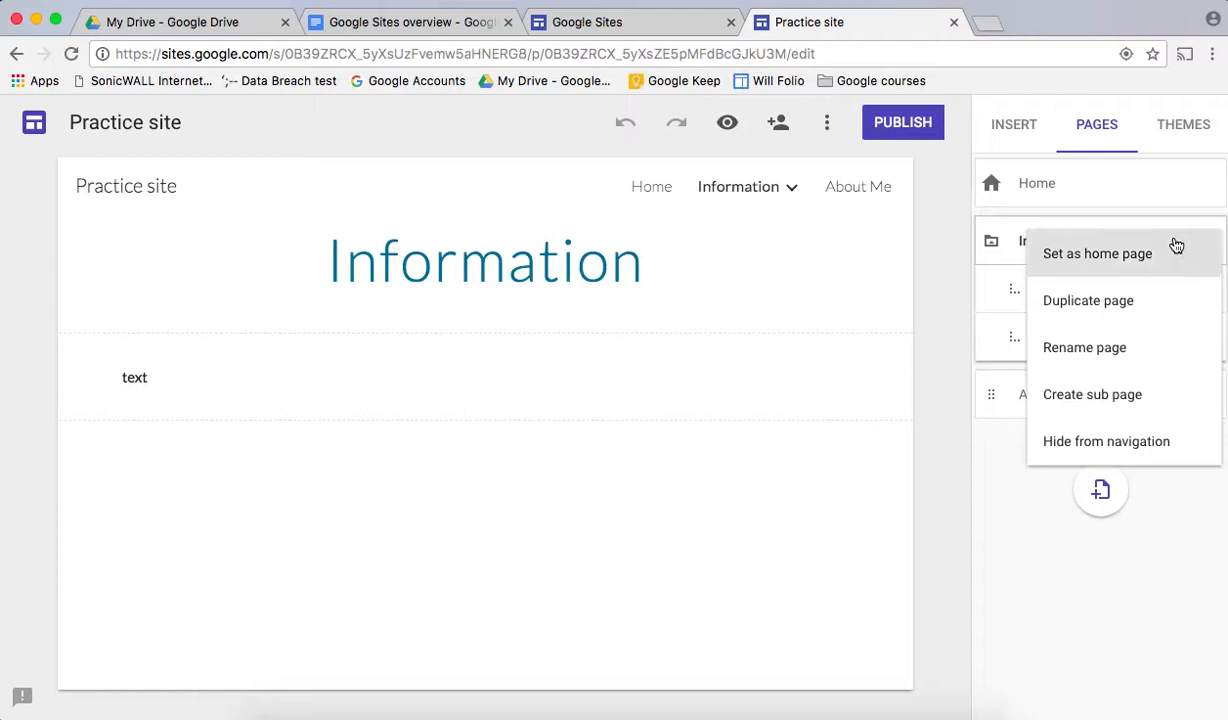
click(1010, 240)
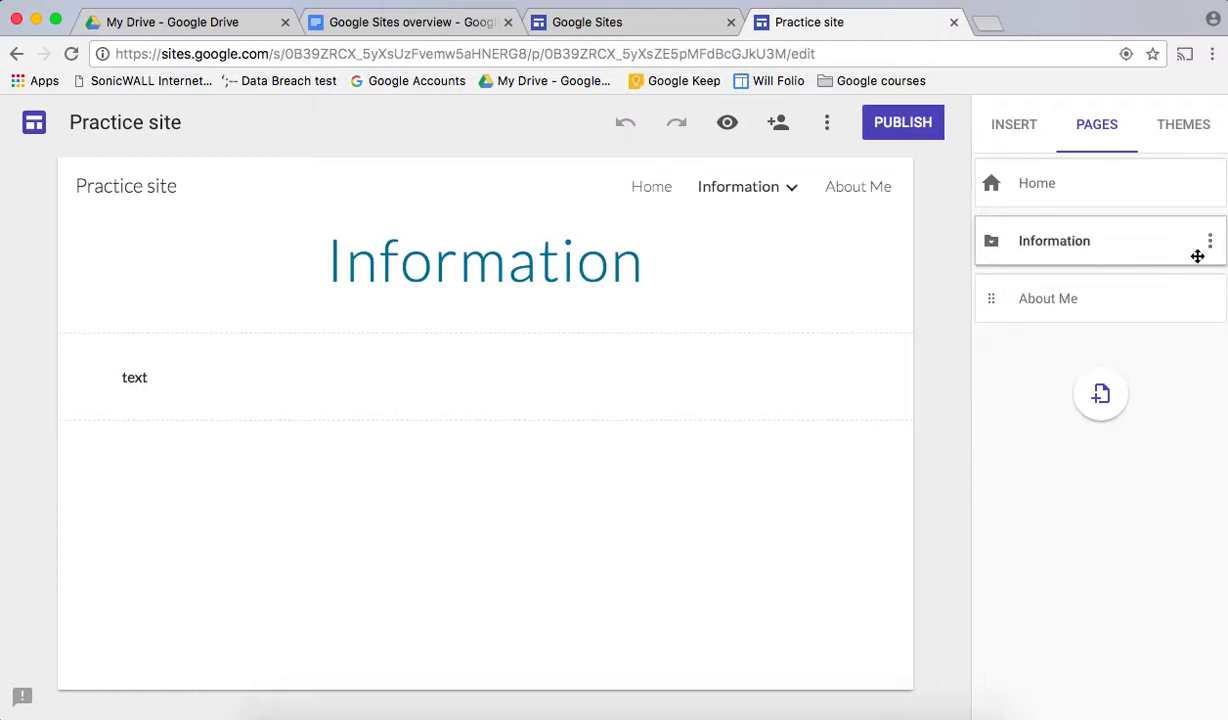
click(1134, 249)
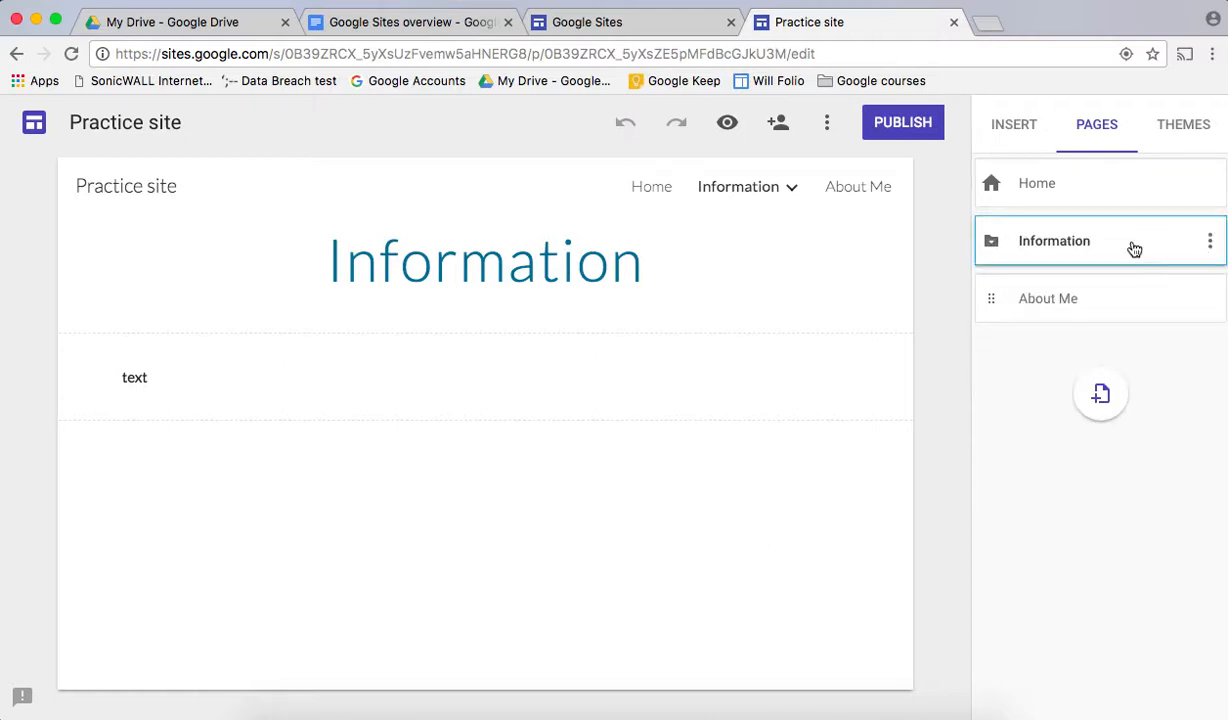
click(1165, 302)
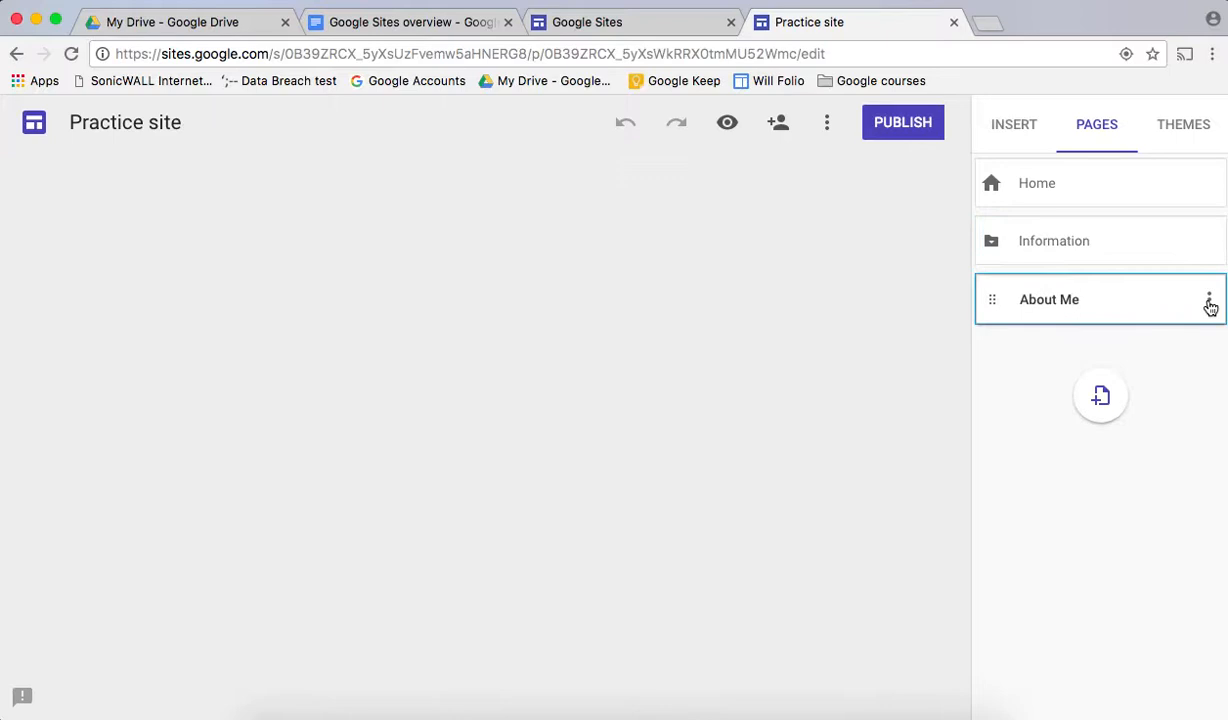
click(1210, 303)
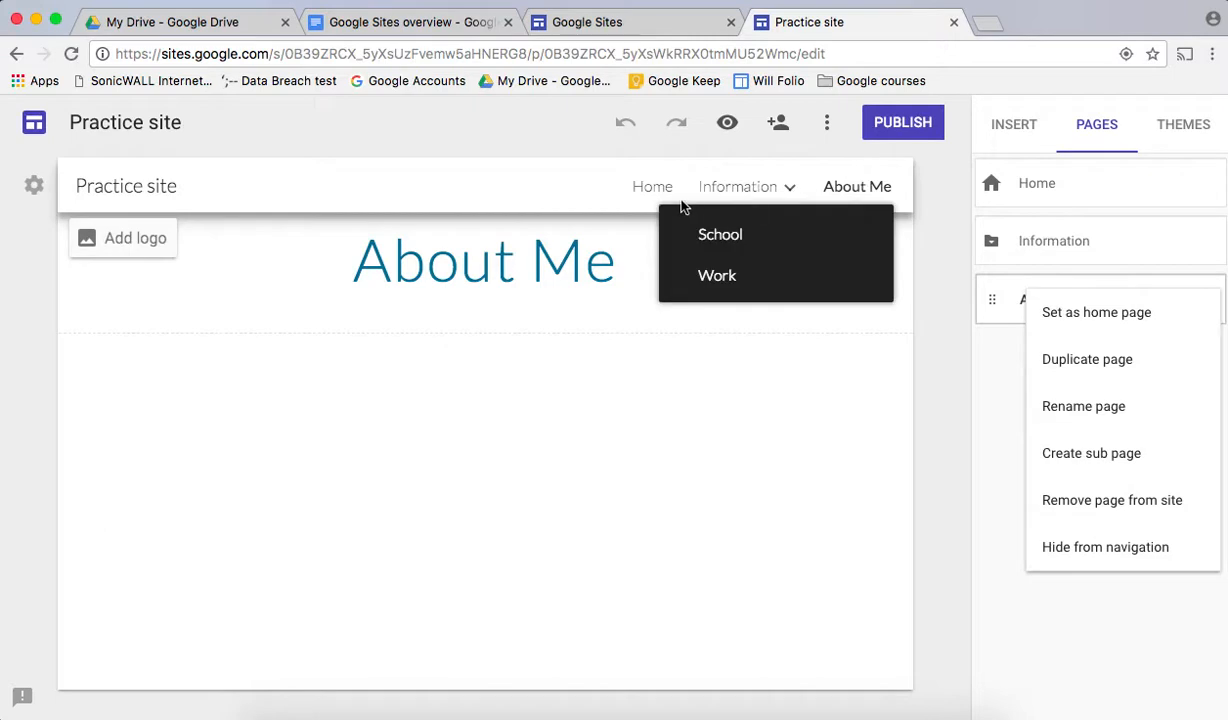
Step: Return to the Home page and link the text "Add my text here....." between the two images to another page of the site
click(654, 195)
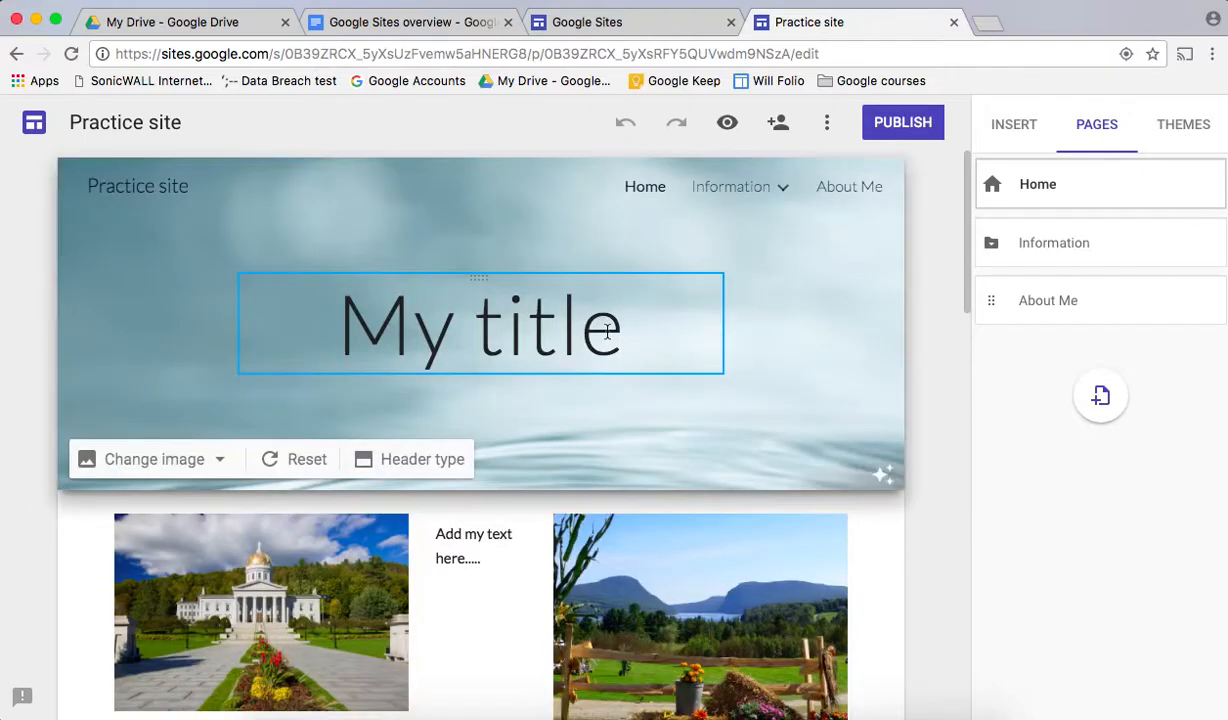
click(463, 545)
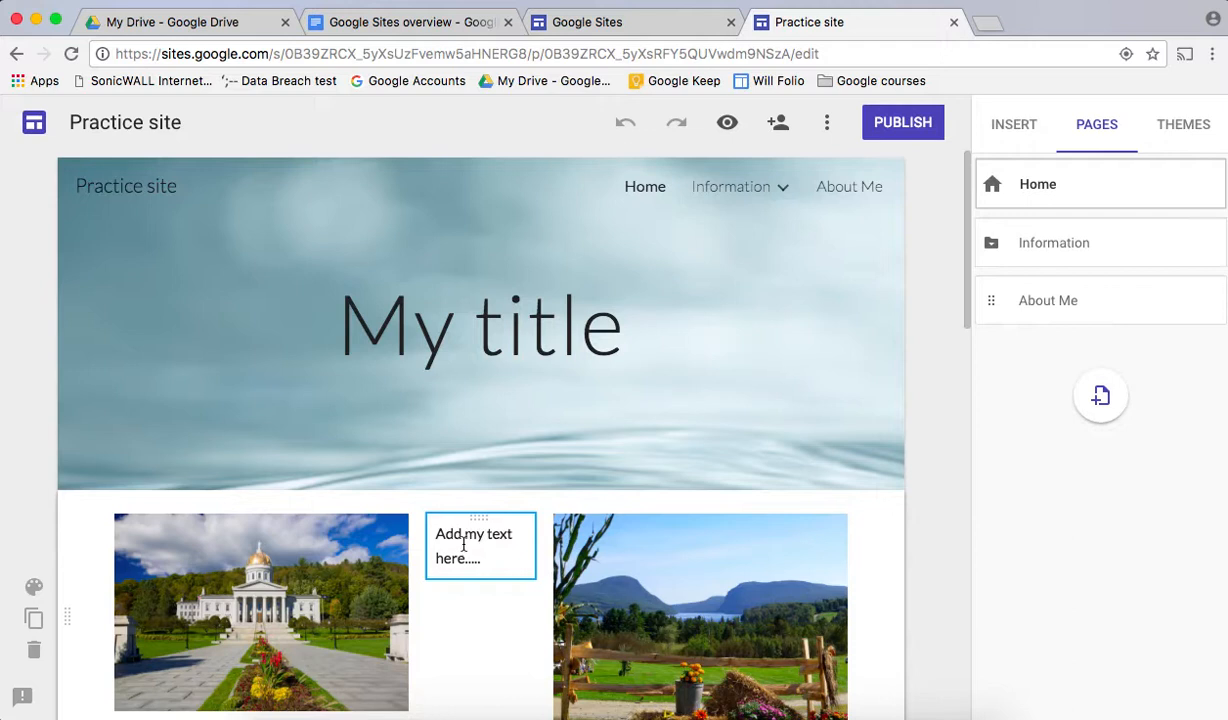
click(463, 545)
drag(484, 559, 435, 535)
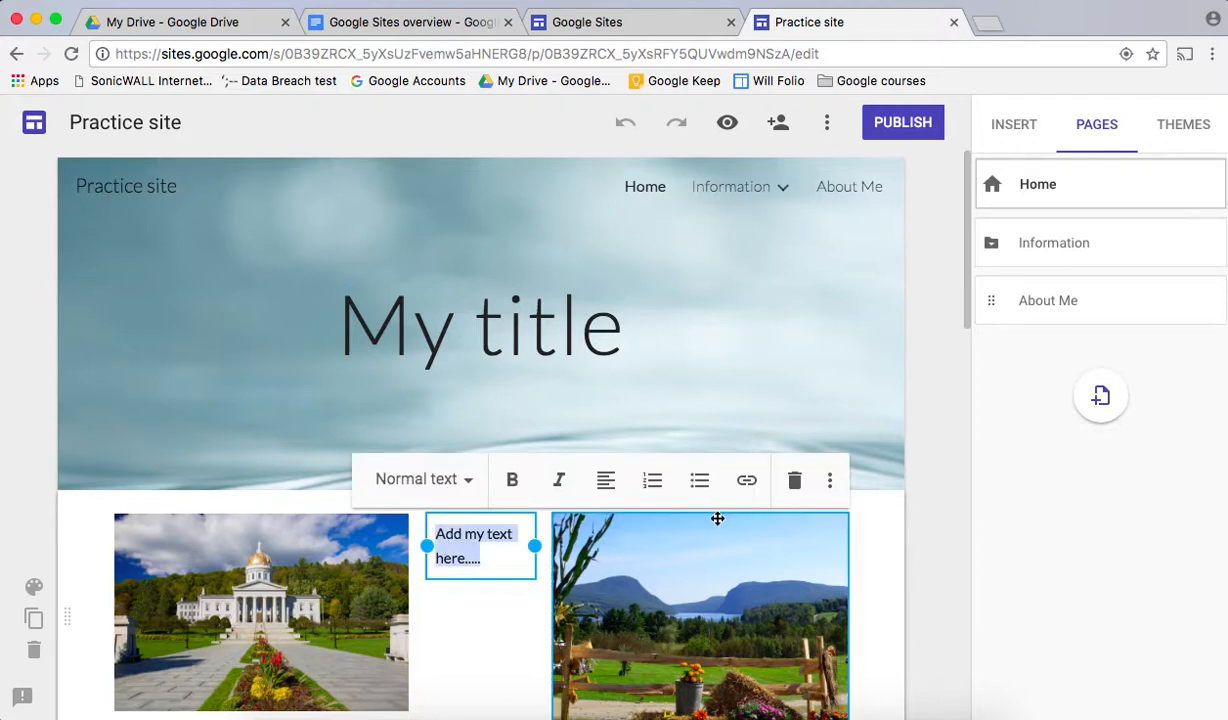
click(748, 482)
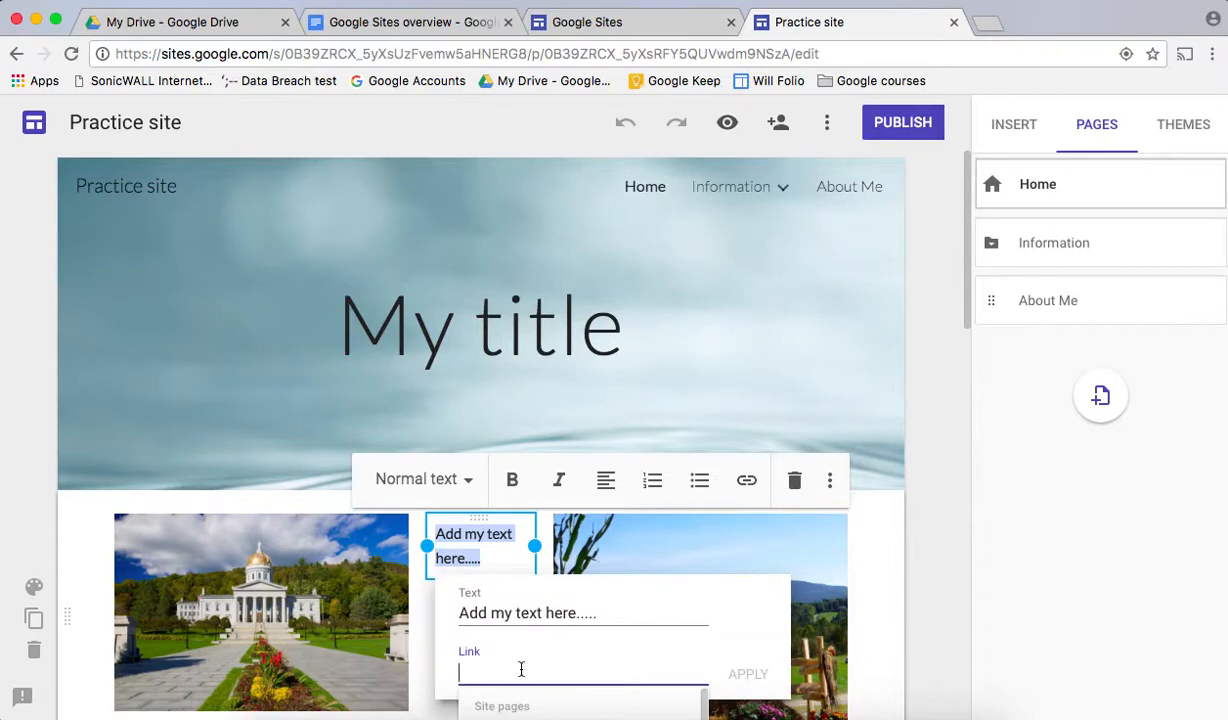
scroll(521, 669, down, 3)
scroll(521, 674, down, 3)
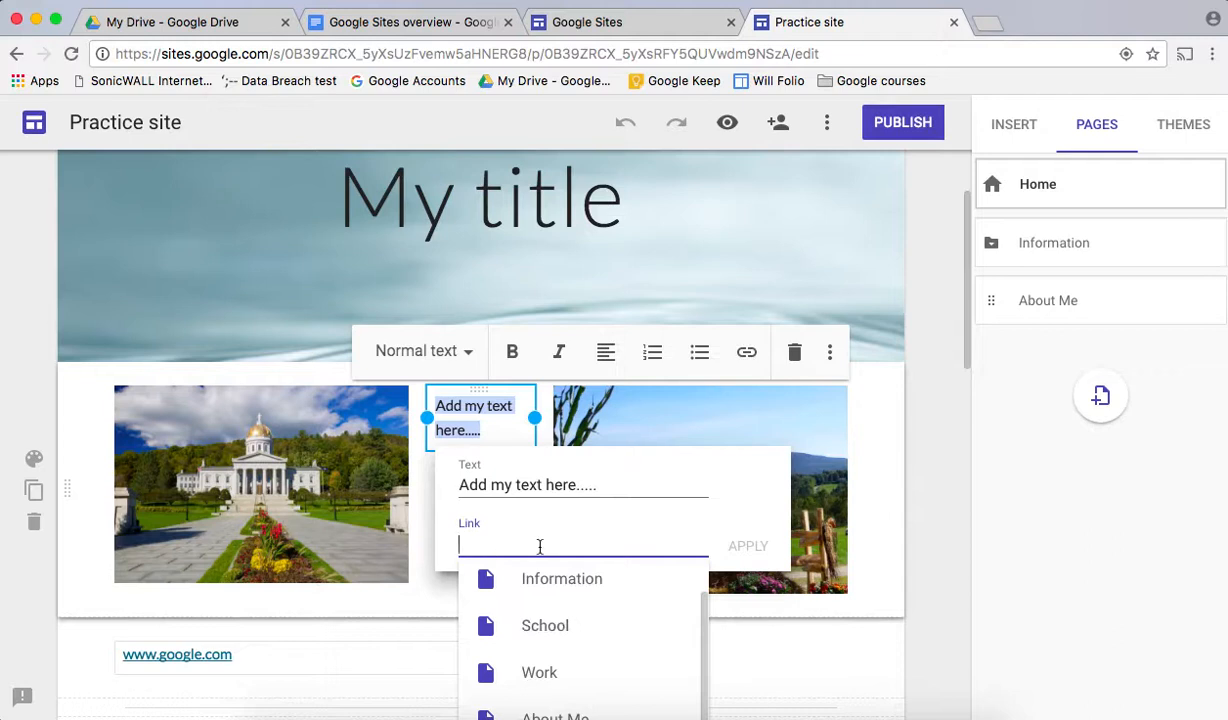
scroll(545, 625, down, 3)
click(533, 497)
click(746, 463)
click(638, 619)
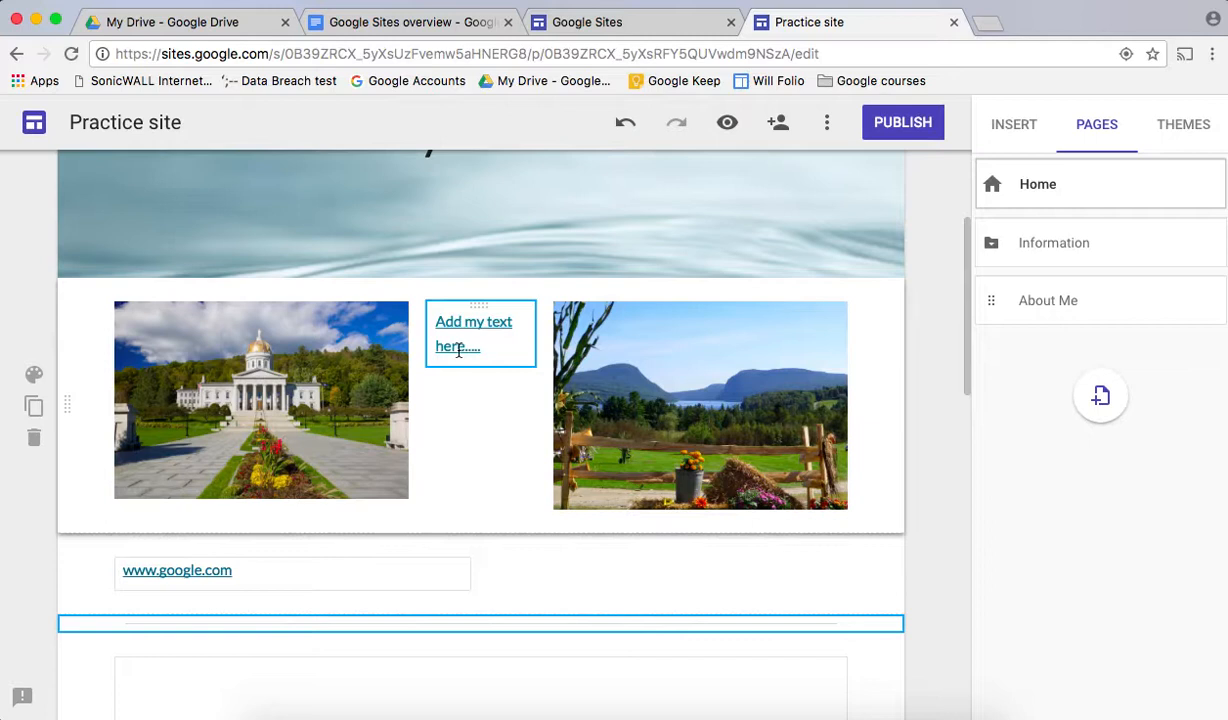
Step: Preview the Home page, follow the "Add my text here....." link to check its target, and exit the preview
click(729, 123)
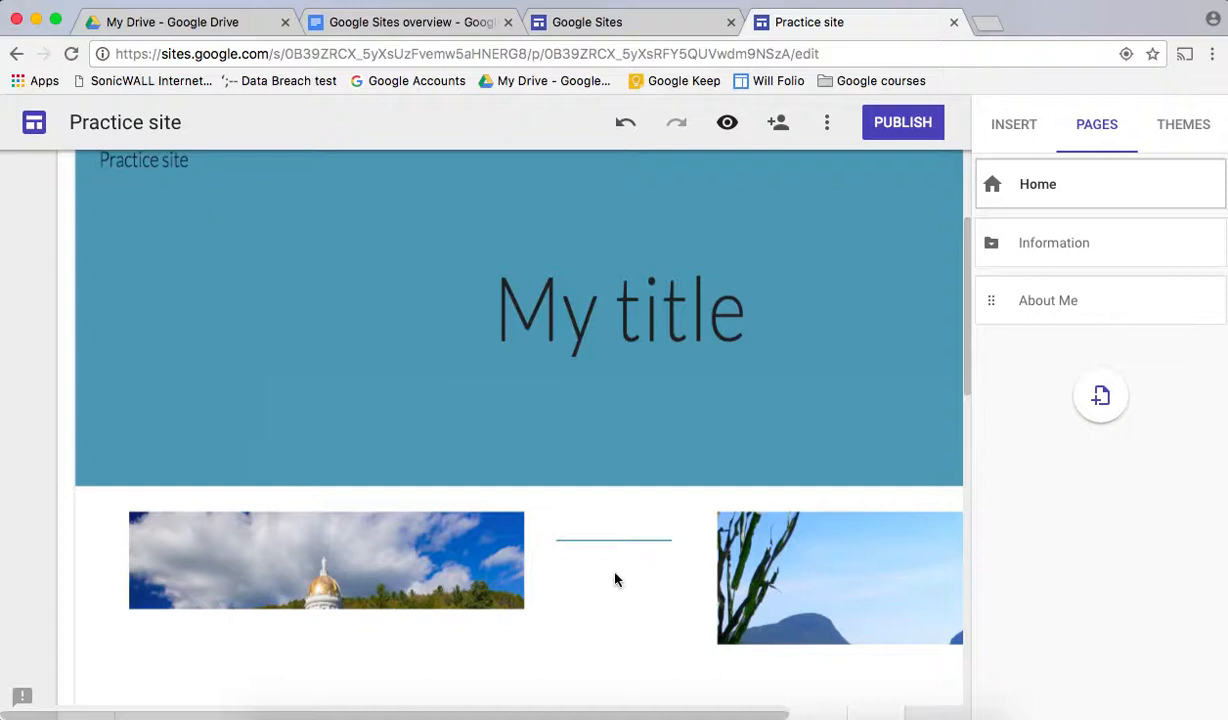
scroll(593, 530, down, 2)
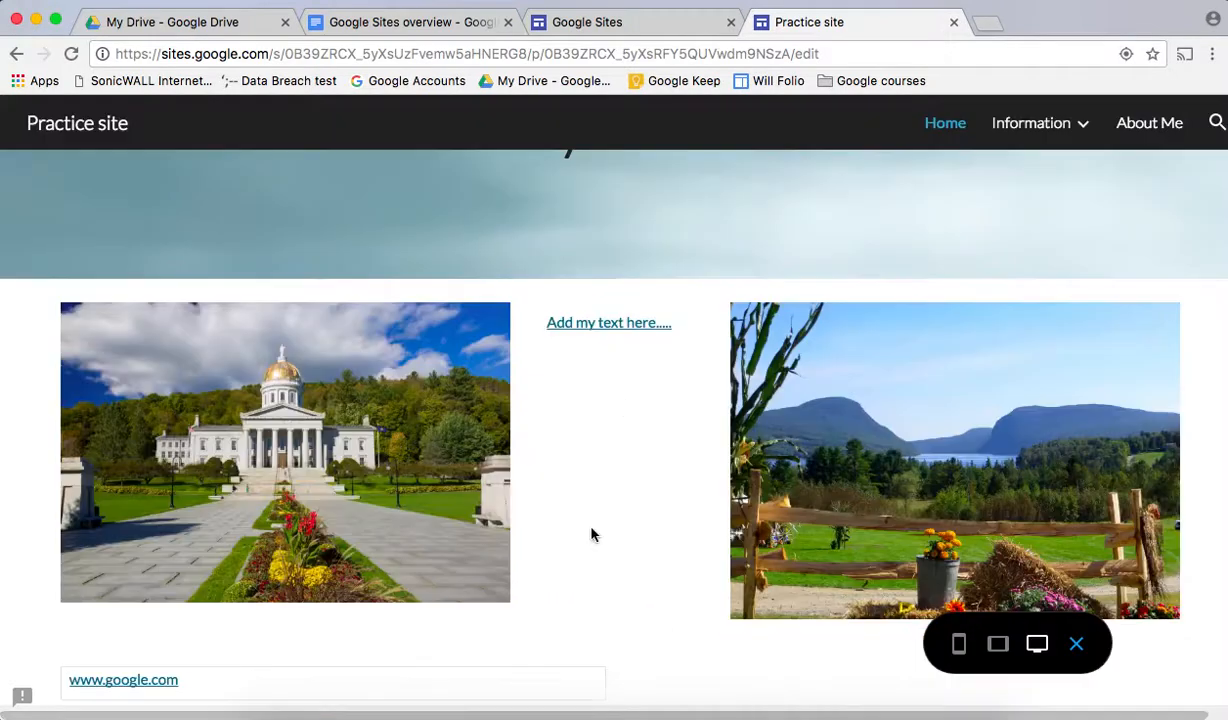
click(598, 324)
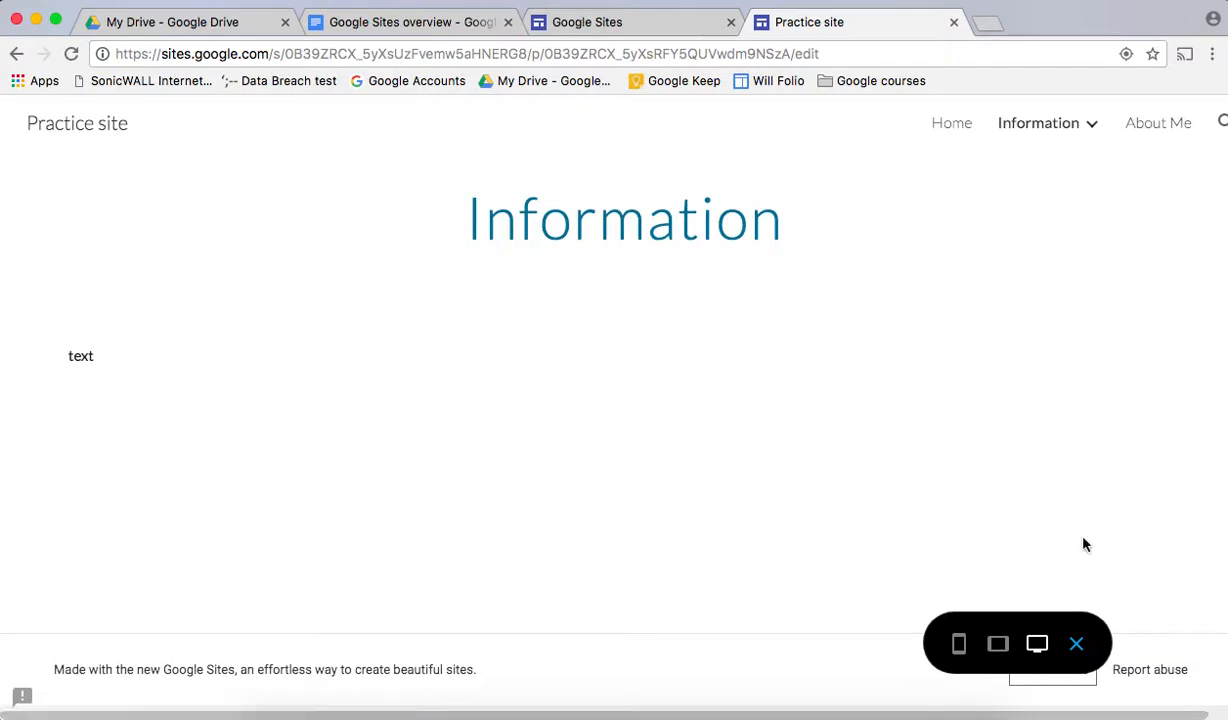
click(1077, 647)
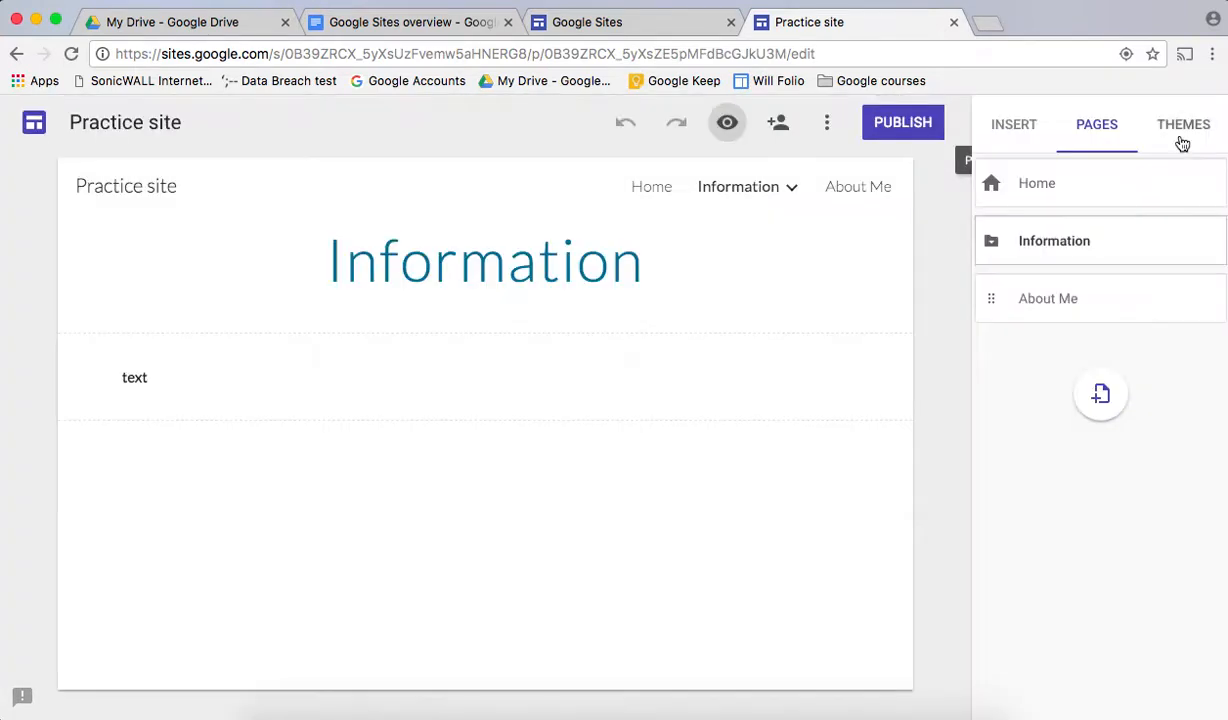
Step: Look over the site themes, the editor sharing settings and the additional site options
click(1190, 132)
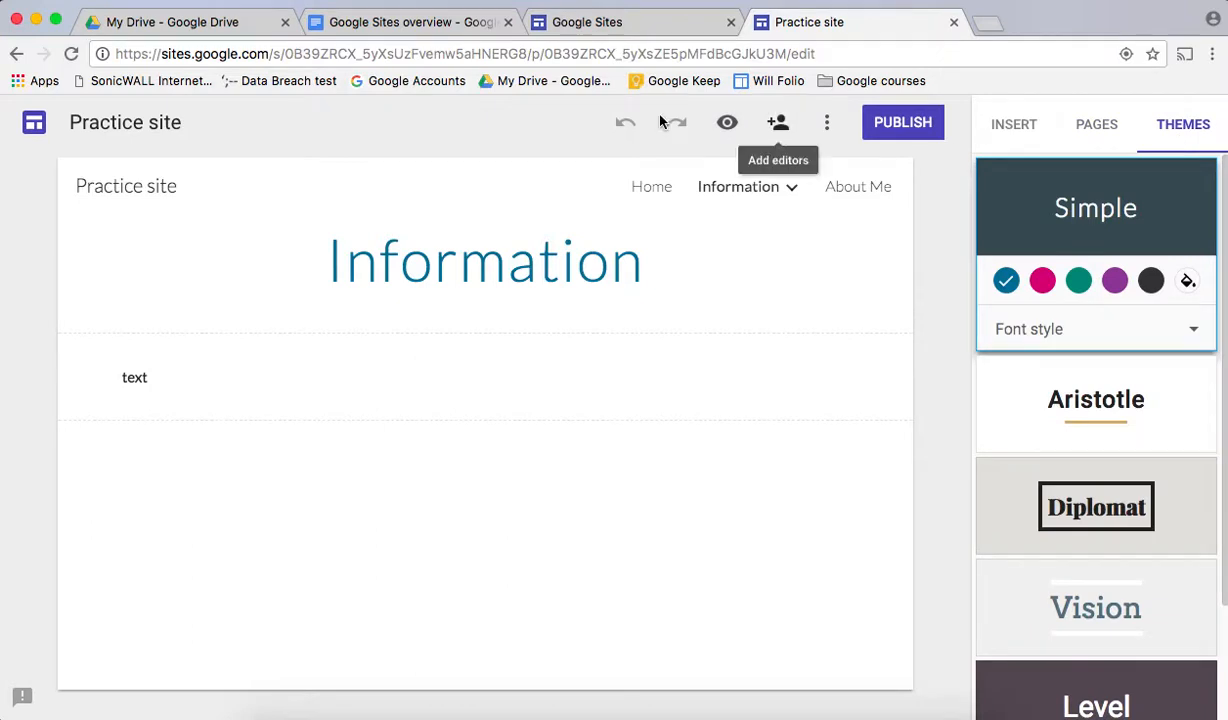
click(782, 127)
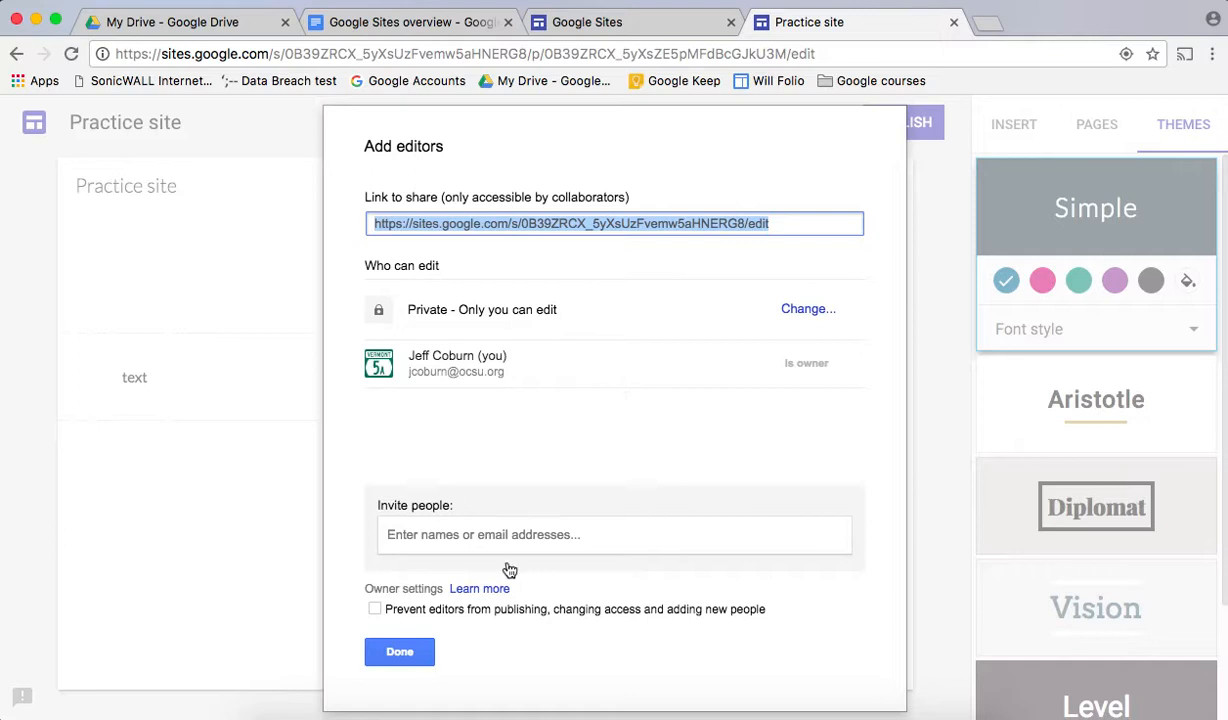
click(440, 532)
click(500, 590)
click(410, 643)
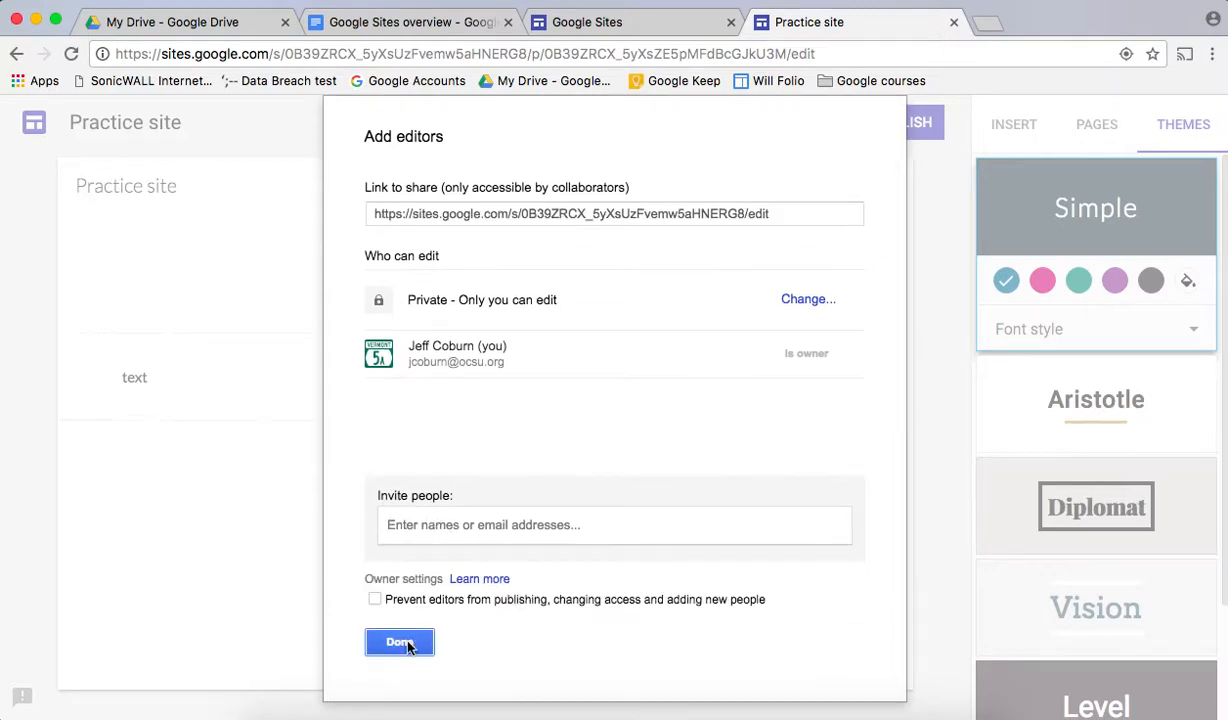
click(829, 129)
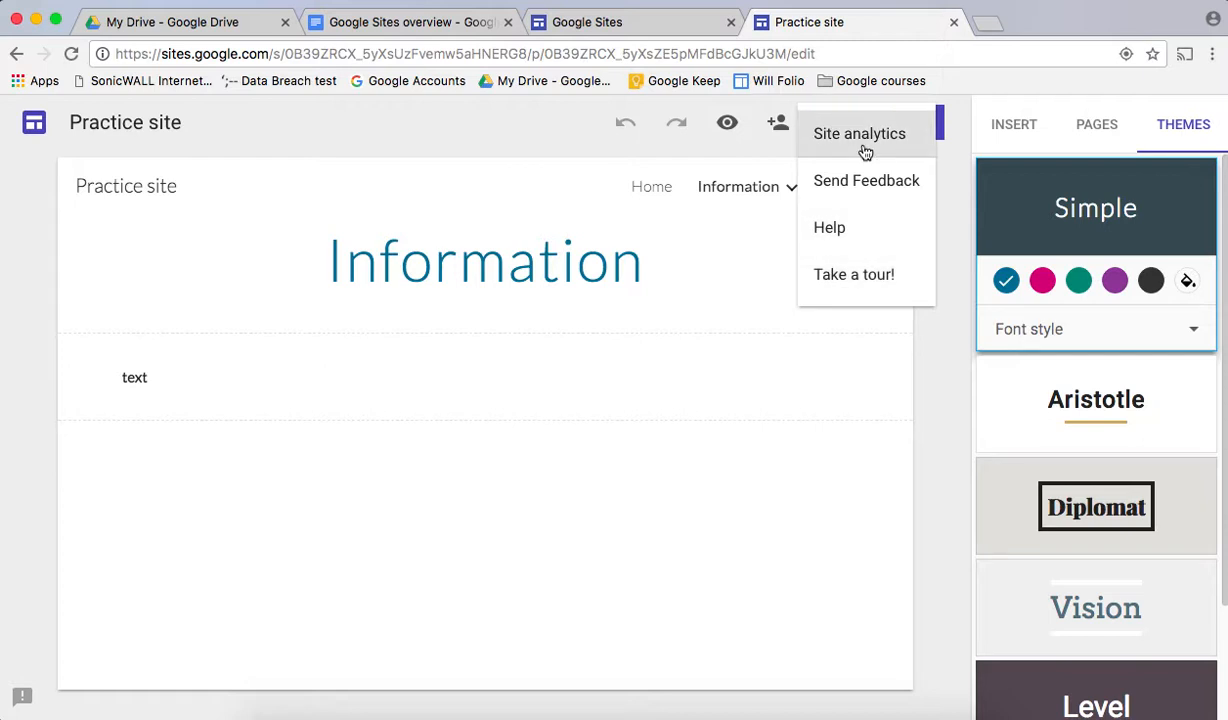
click(469, 132)
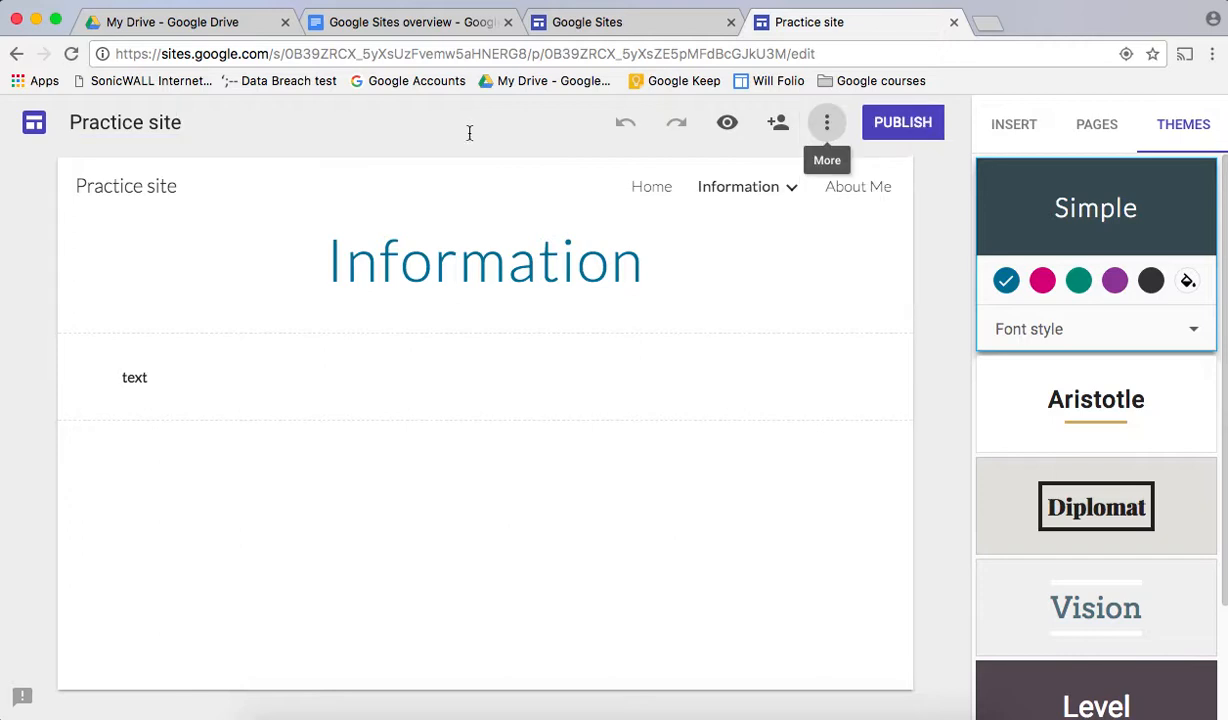
Step: Publish the site at the web address "practicesite" for anyone on the web, copying its full URL before publishing
click(905, 124)
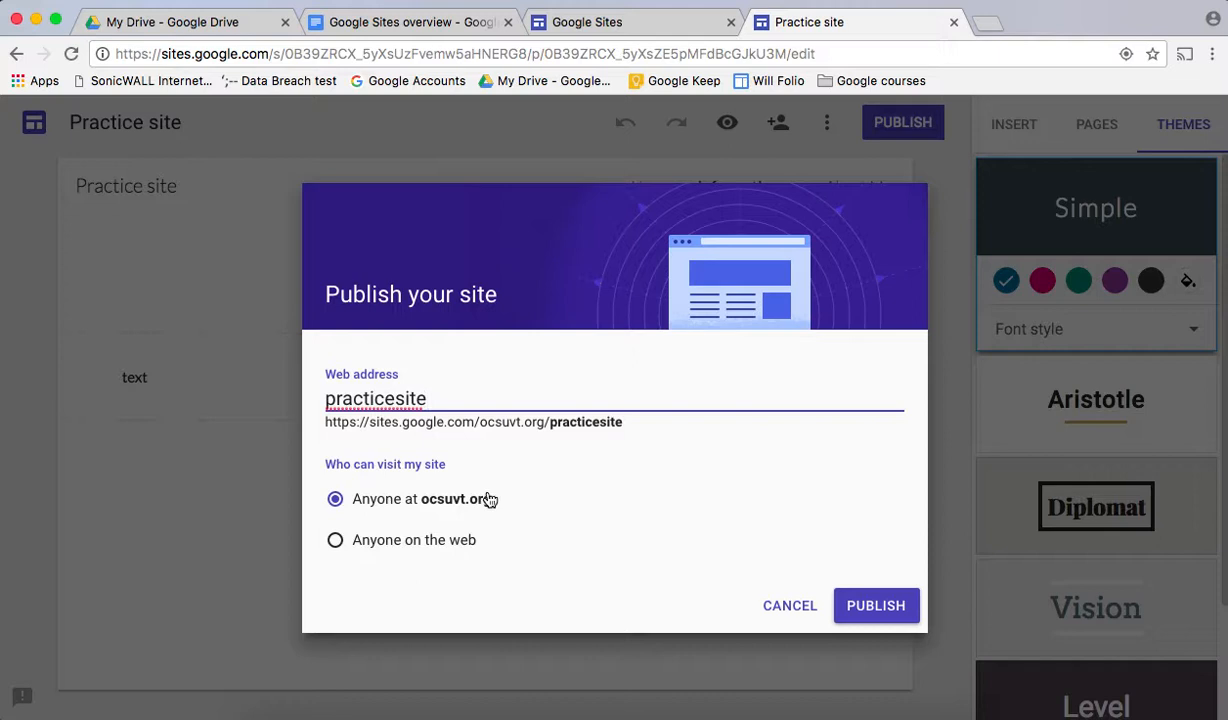
click(334, 540)
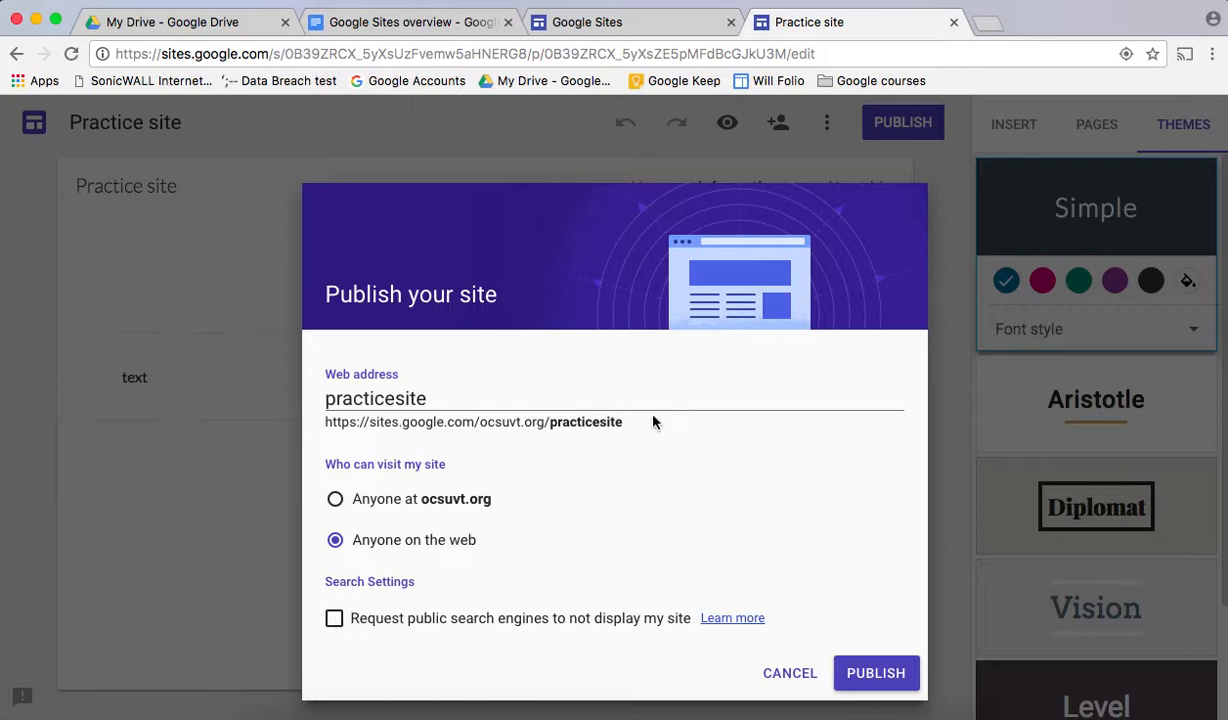
drag(638, 425, 316, 402)
key(super+c)
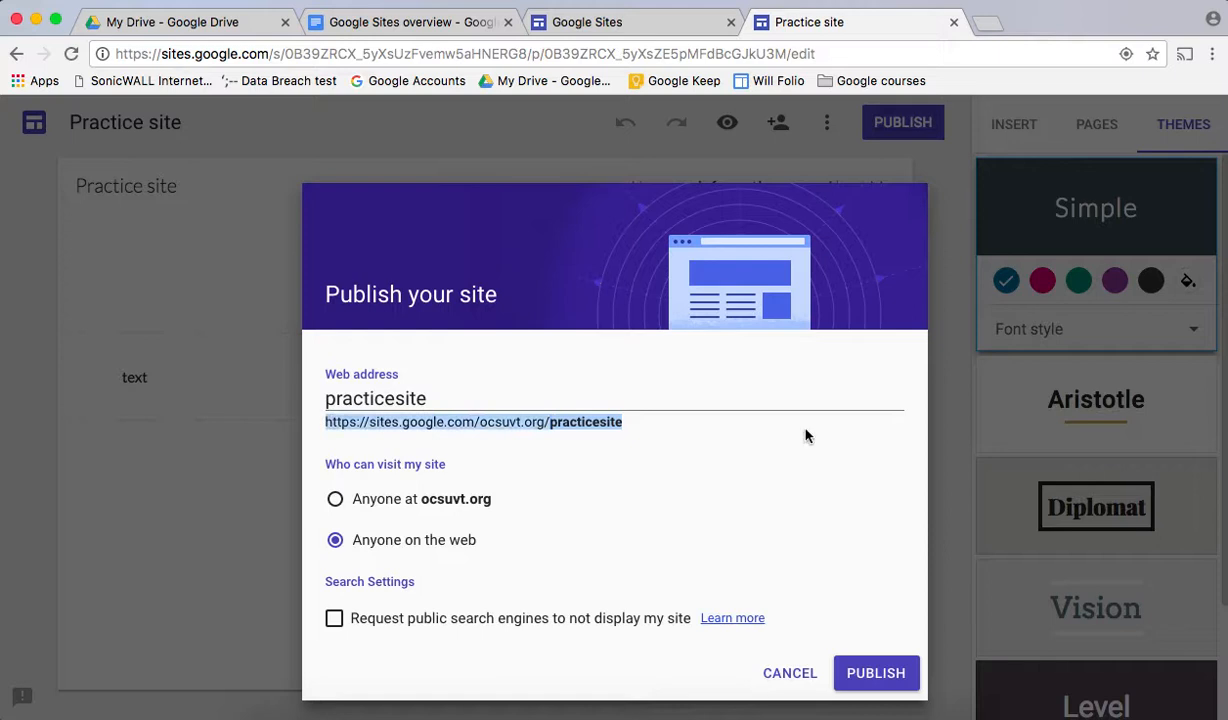
click(888, 672)
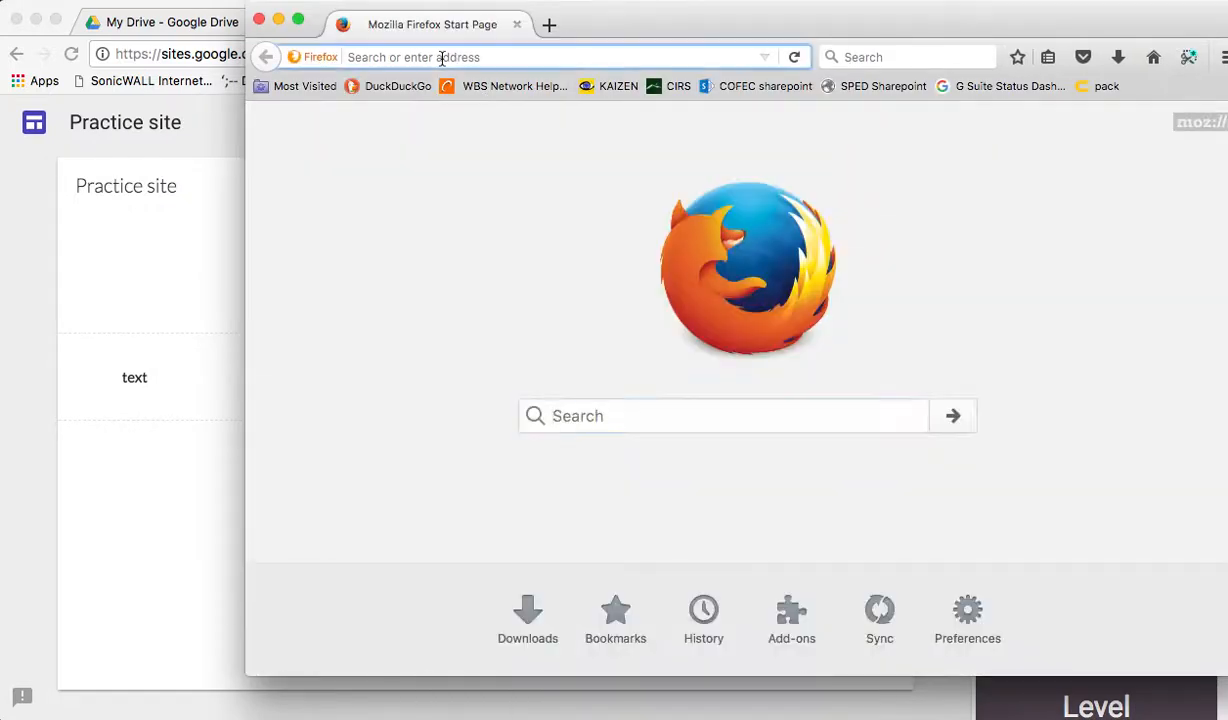
key(super+v)
key(Return)
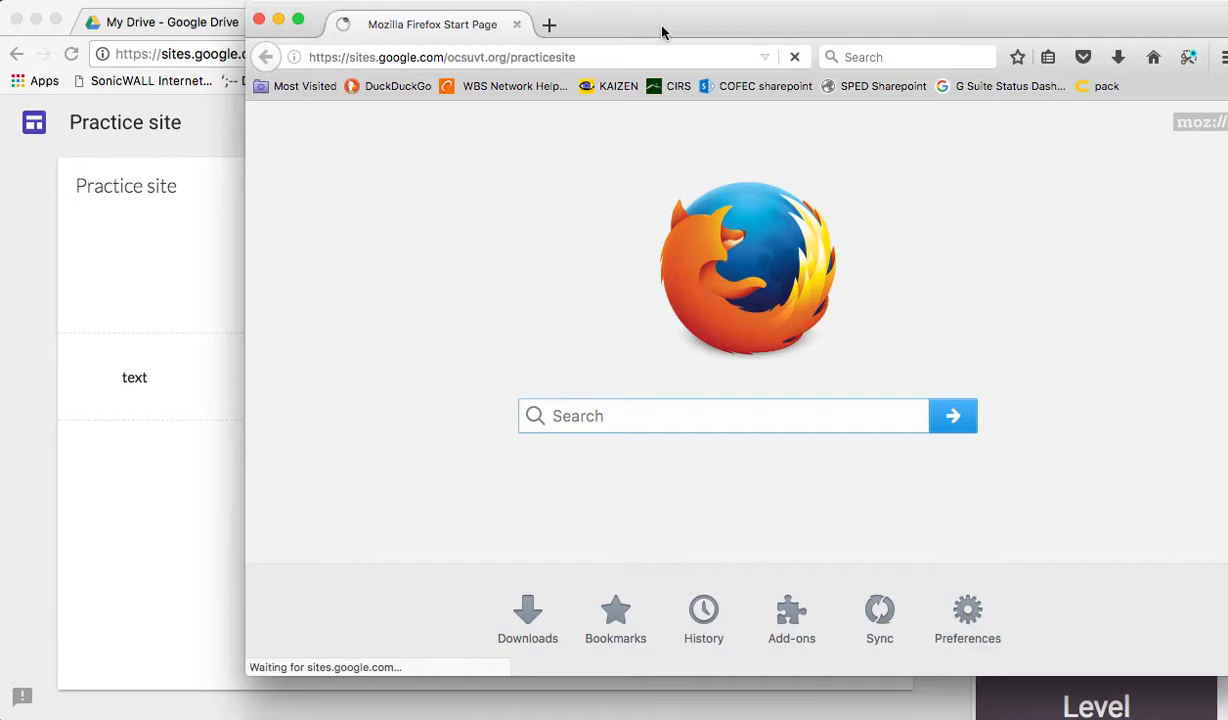
drag(661, 33, 466, 38)
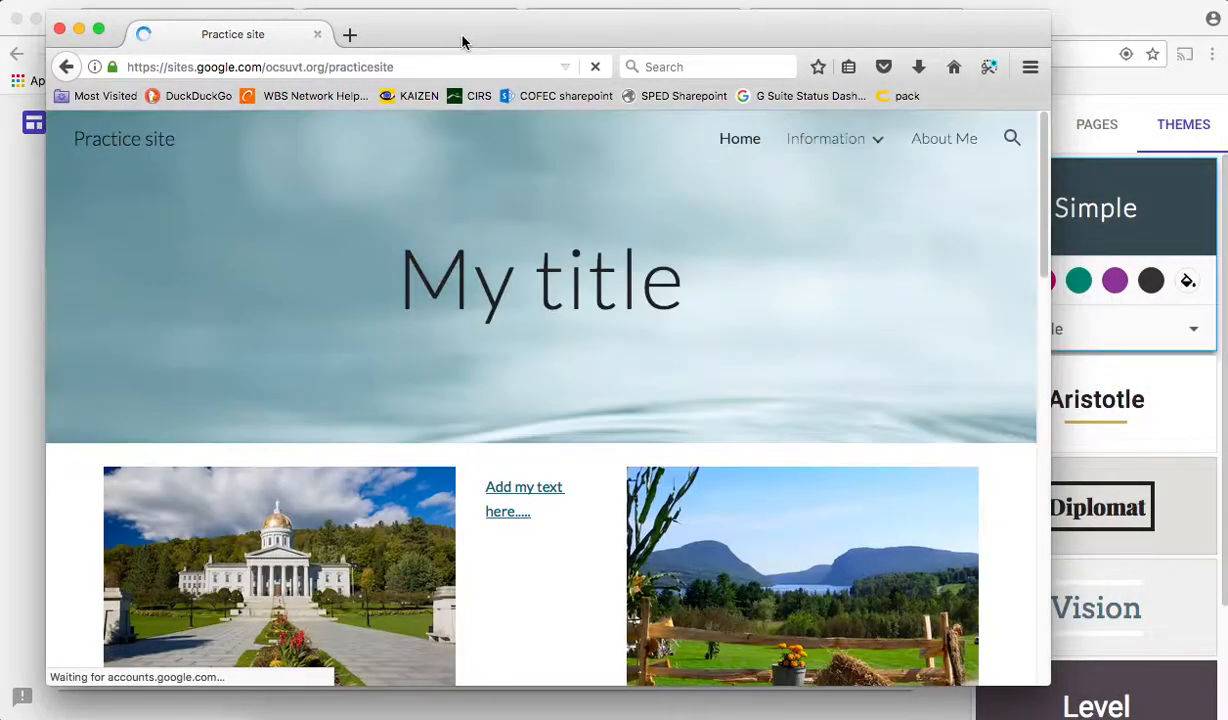
Step: Examine the published Home page's images, links and embedded content down to the calendar, and return to the site editor in Chrome
scroll(670, 362, down, 3)
scroll(671, 362, down, 5)
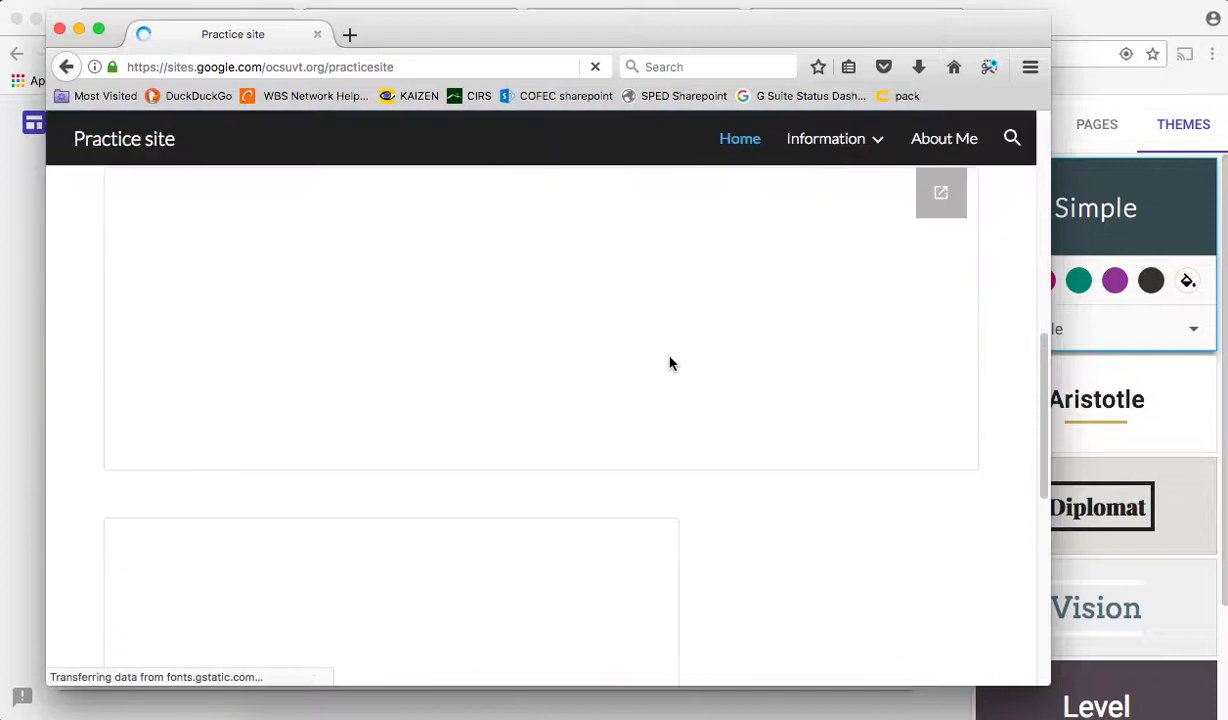
scroll(994, 342, down, 4)
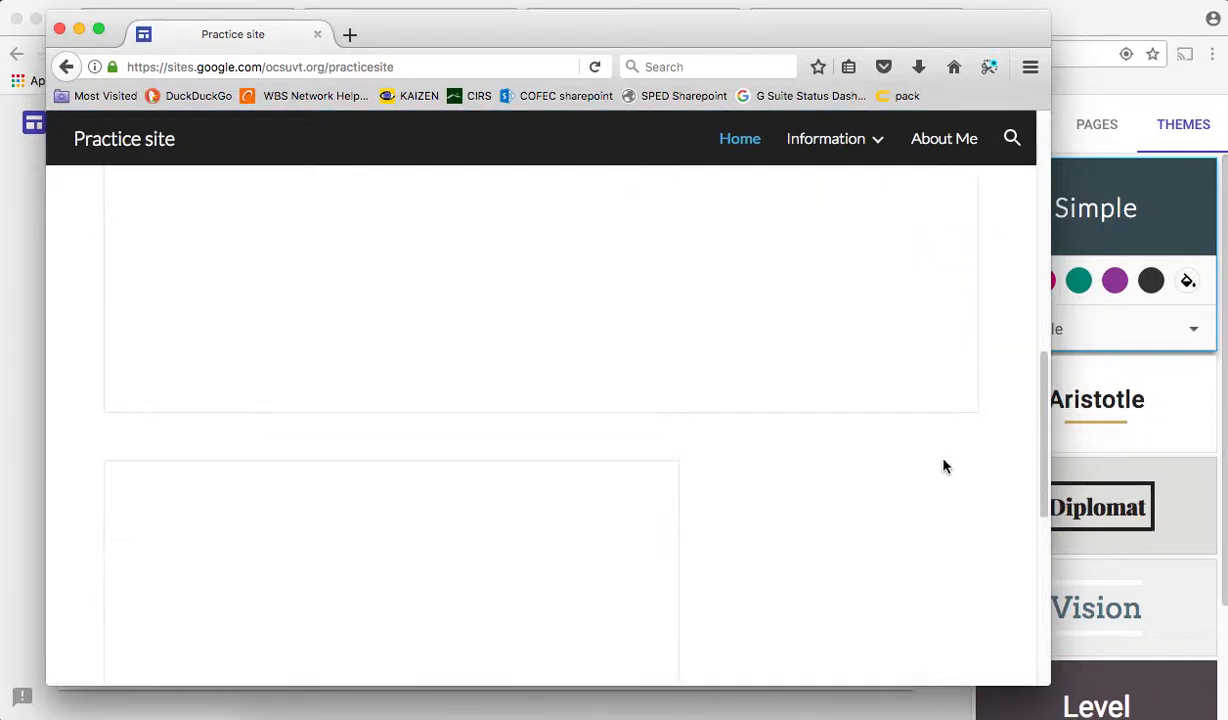
scroll(900, 420, up, 3)
scroll(1000, 389, up, 3)
scroll(1003, 391, down, 5)
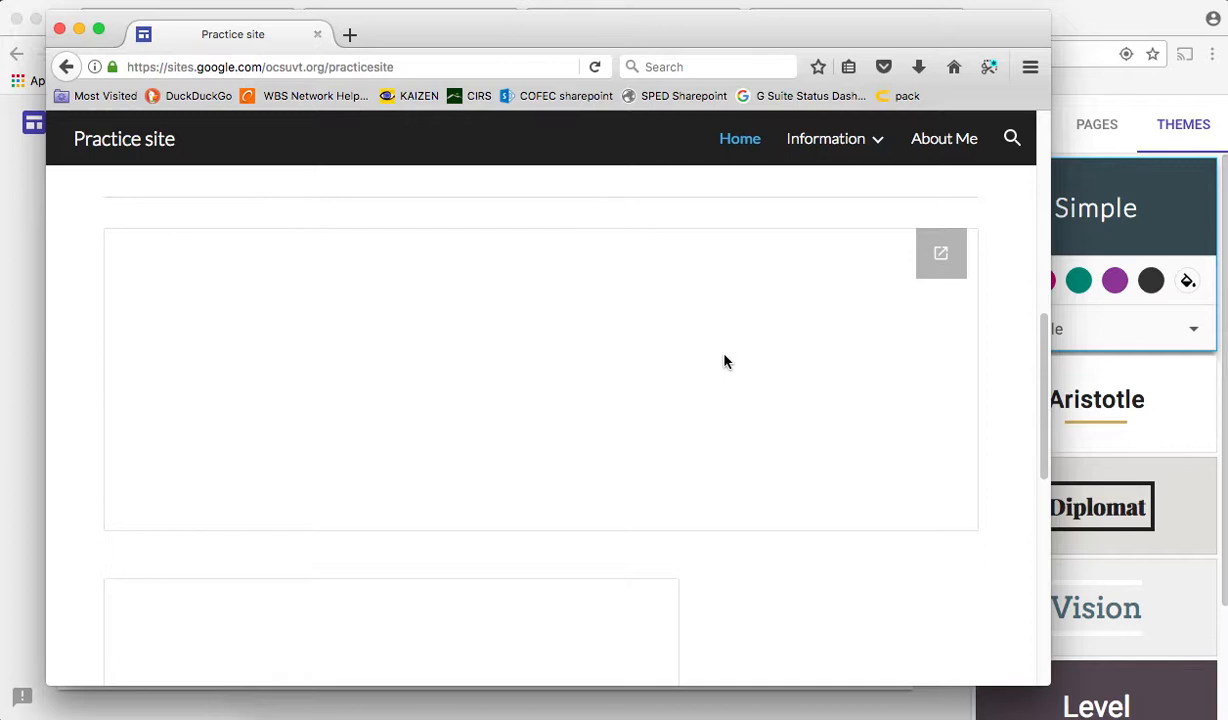
scroll(1000, 381, down, 5)
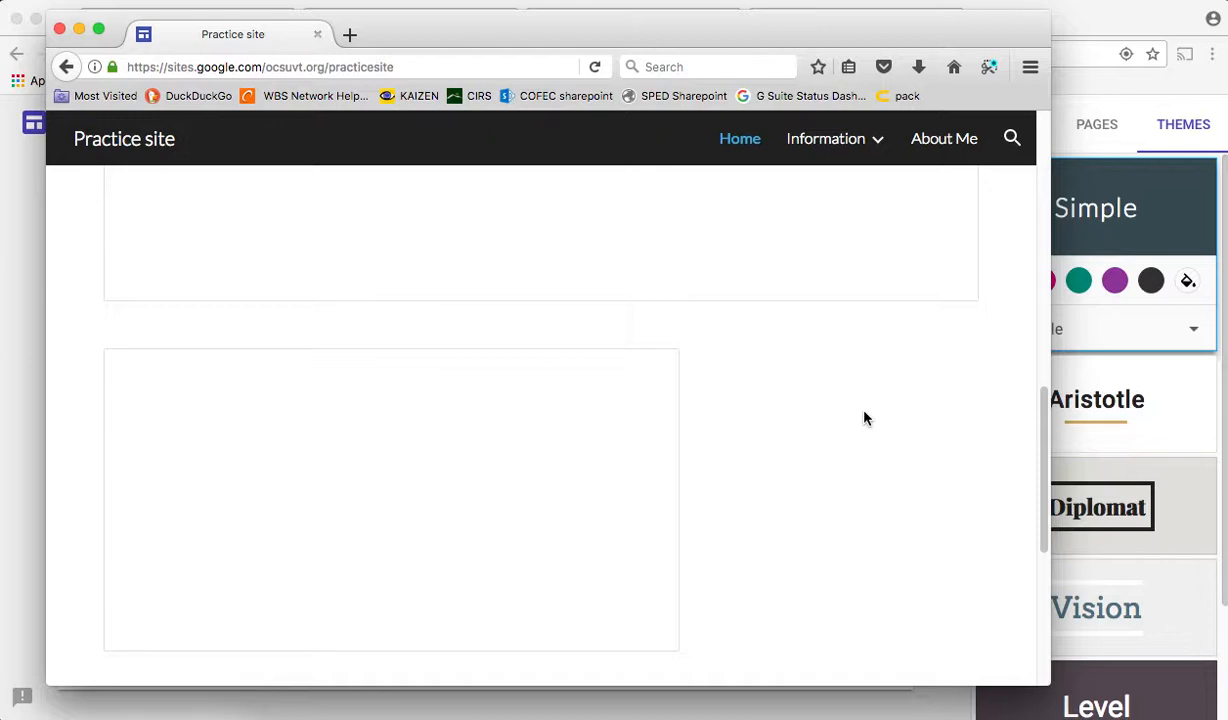
scroll(864, 417, down, 6)
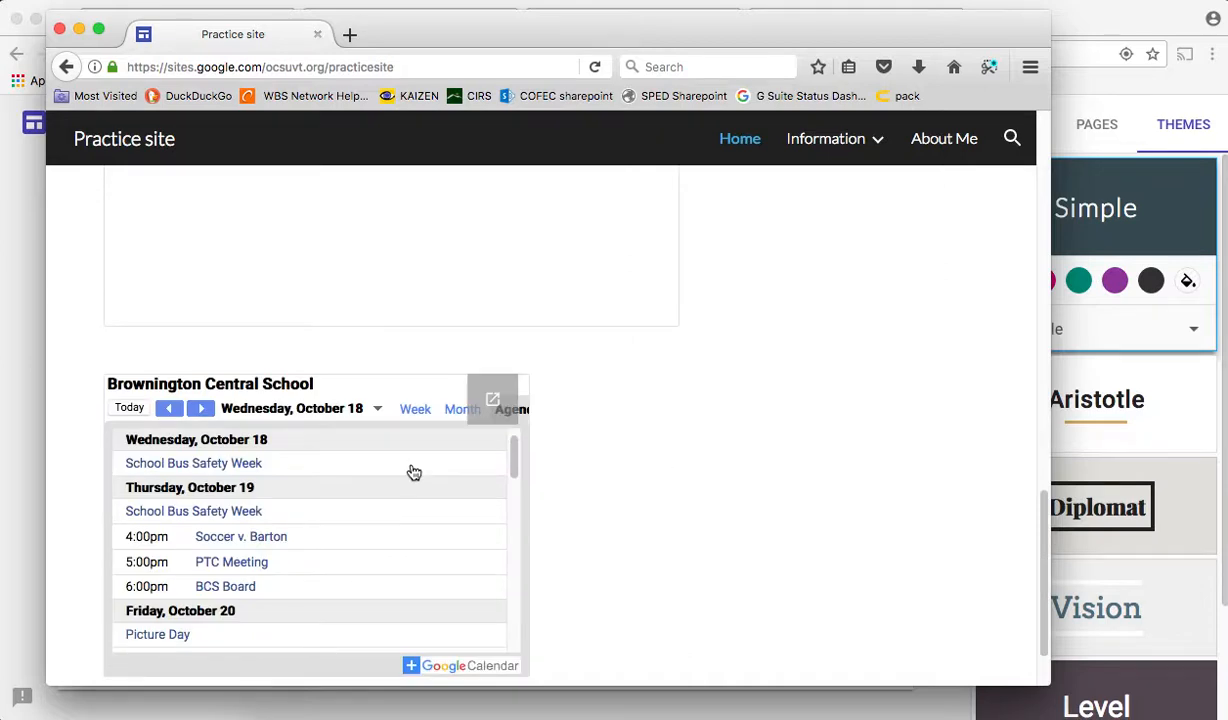
scroll(696, 422, up, 3)
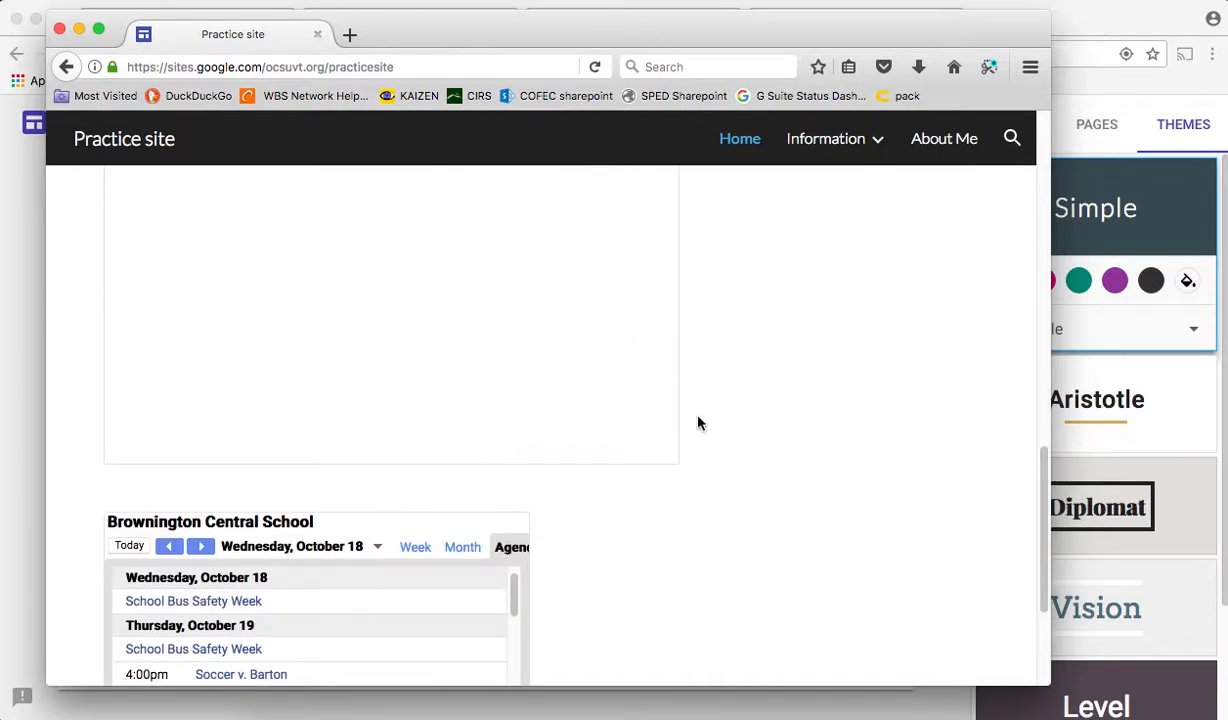
scroll(811, 400, up, 4)
scroll(811, 400, up, 5)
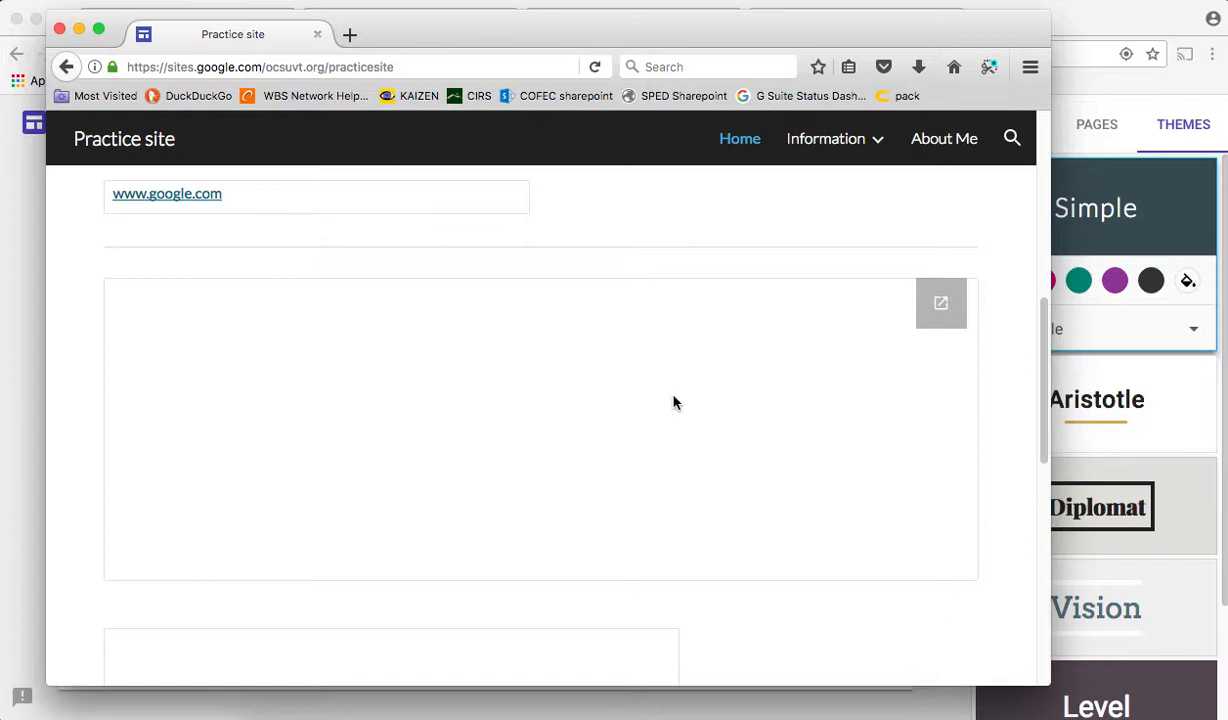
click(1142, 117)
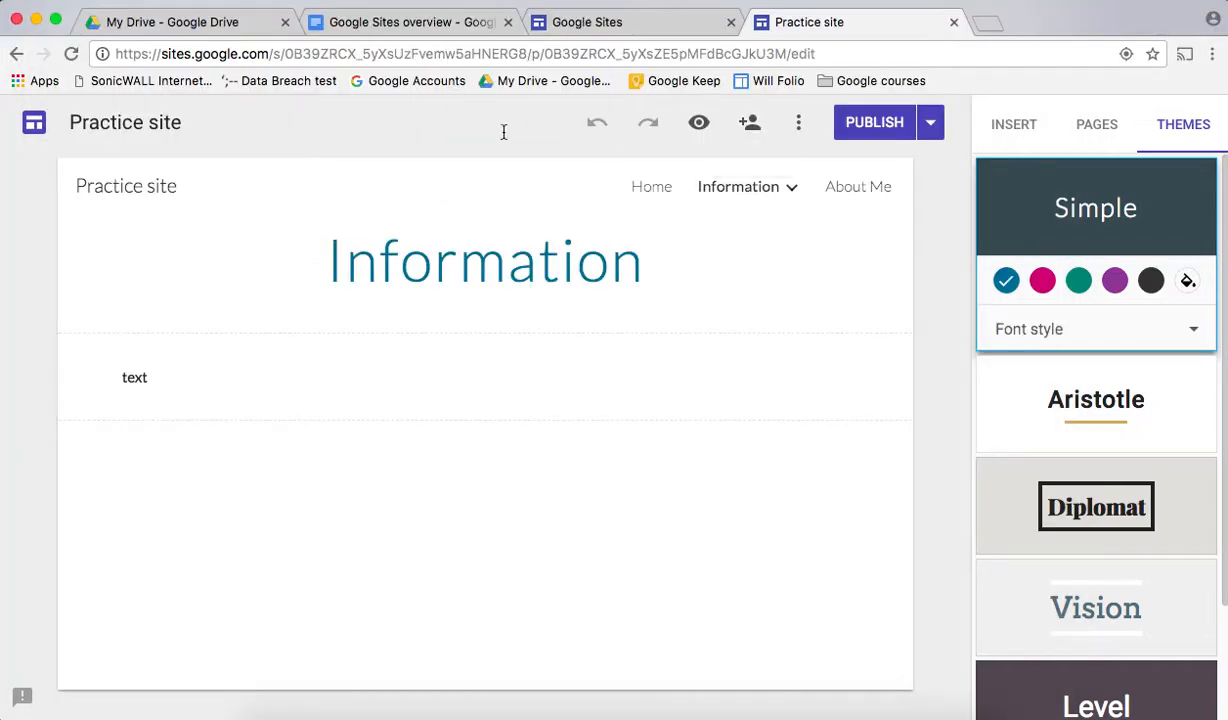
Step: Leave the editor for the Google Sites home and find the Practice site file in My Drive
click(34, 124)
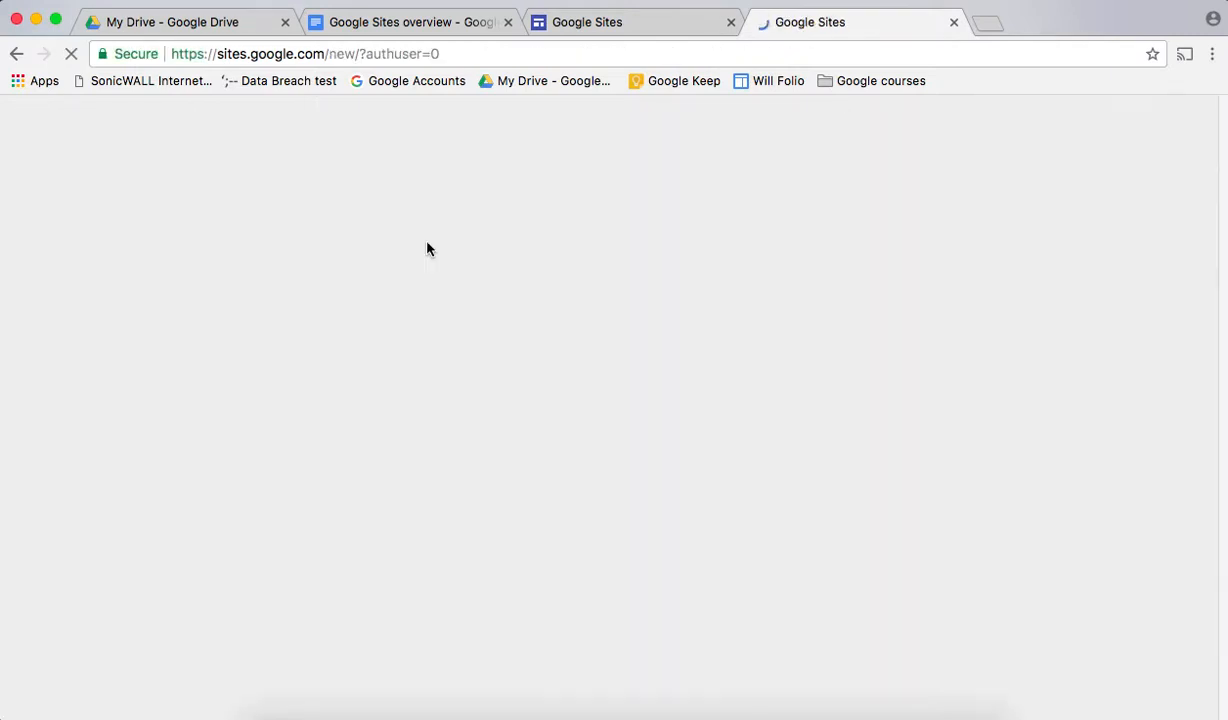
click(215, 22)
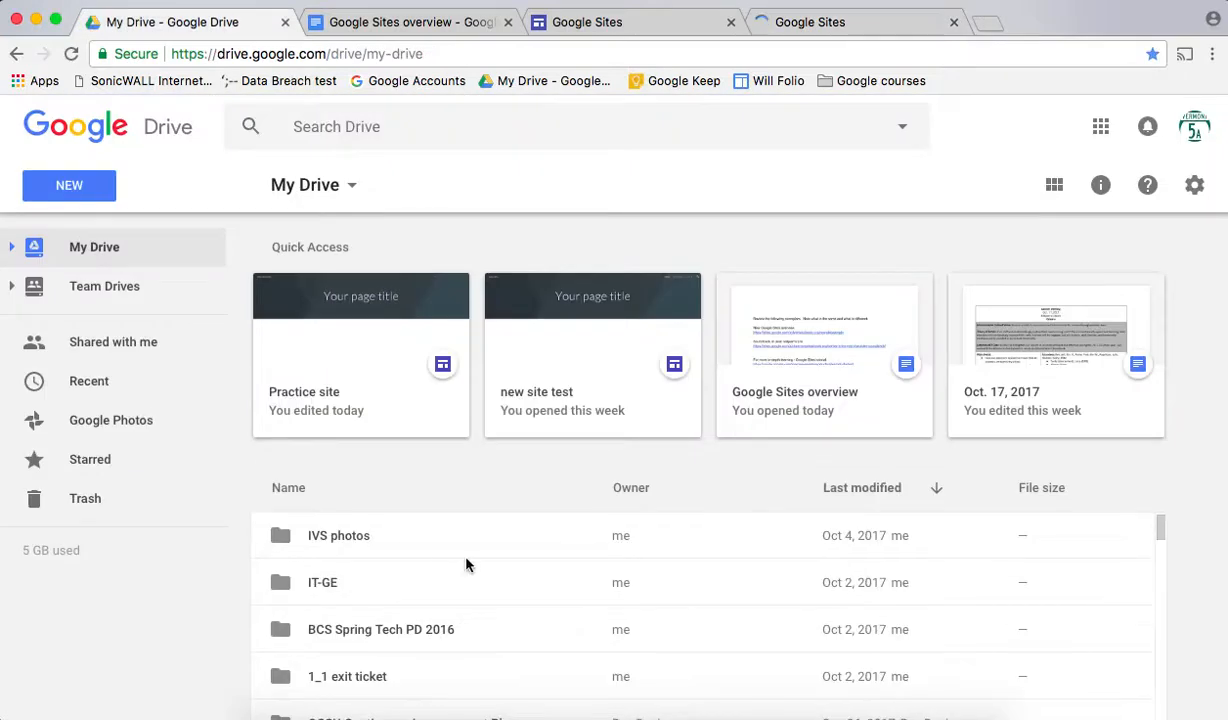
scroll(466, 565, down, 10)
scroll(466, 565, down, 5)
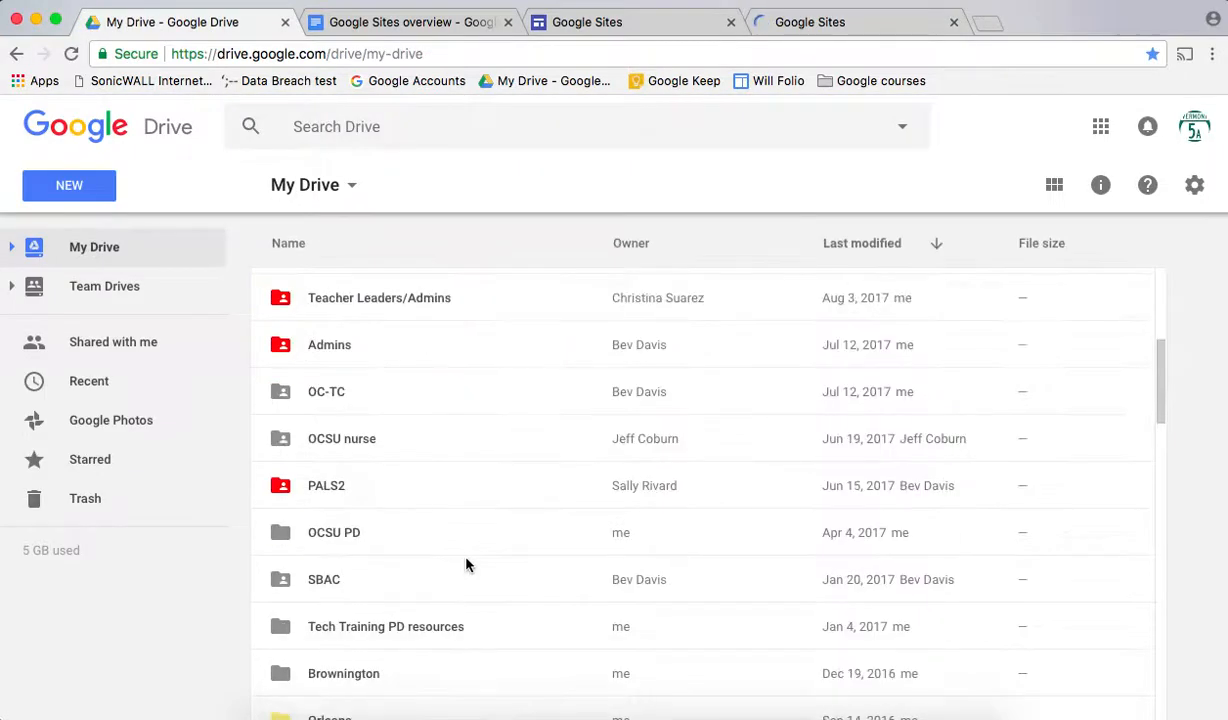
scroll(466, 565, down, 2)
scroll(466, 565, down, 5)
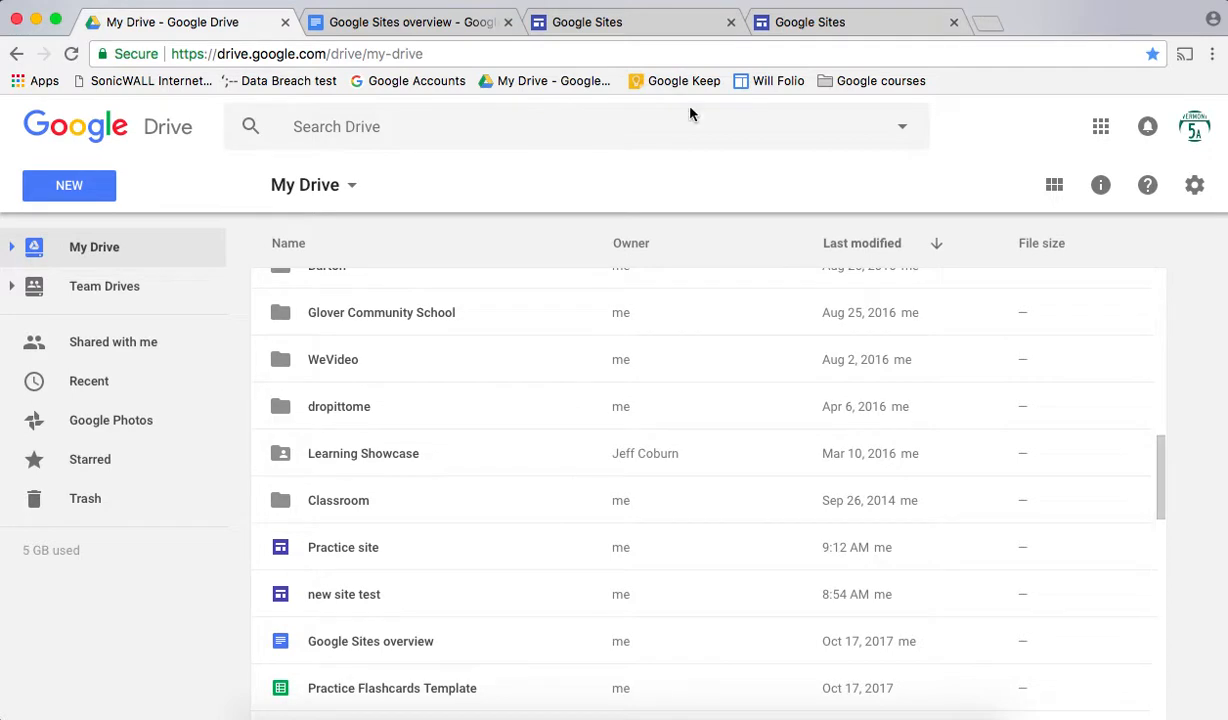
Step: Go back to the Google Sites home page and open Classic Sites from there
click(610, 27)
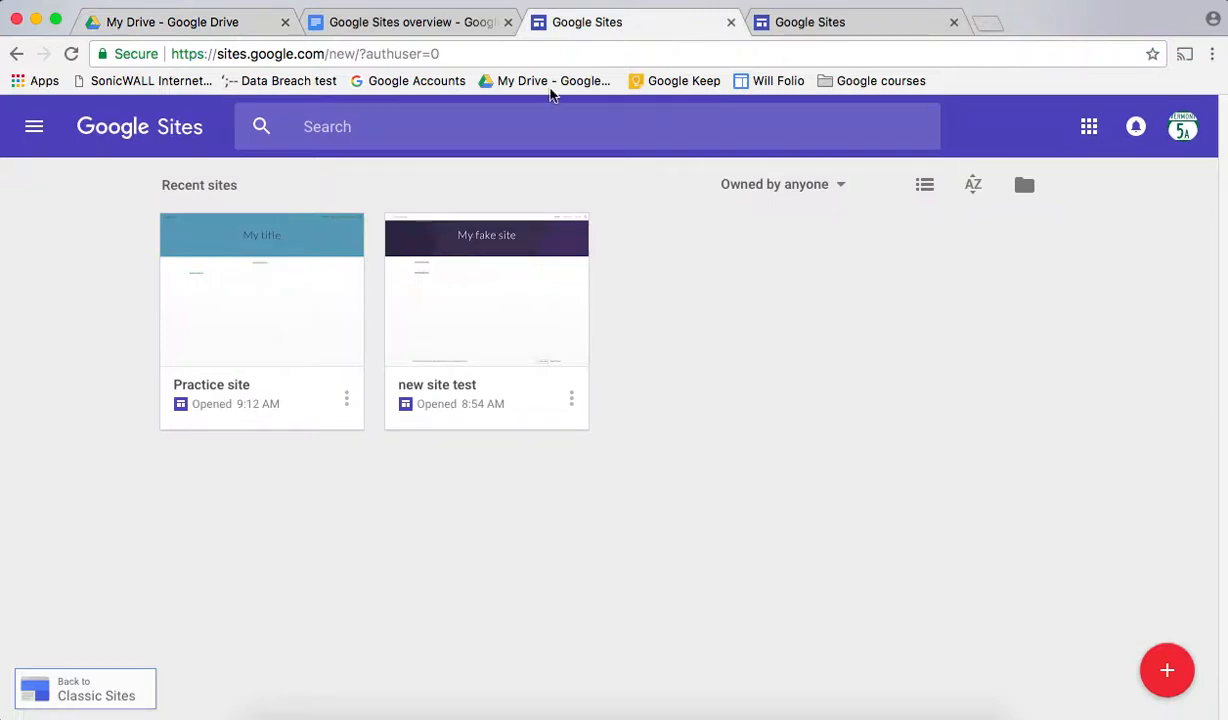
click(93, 688)
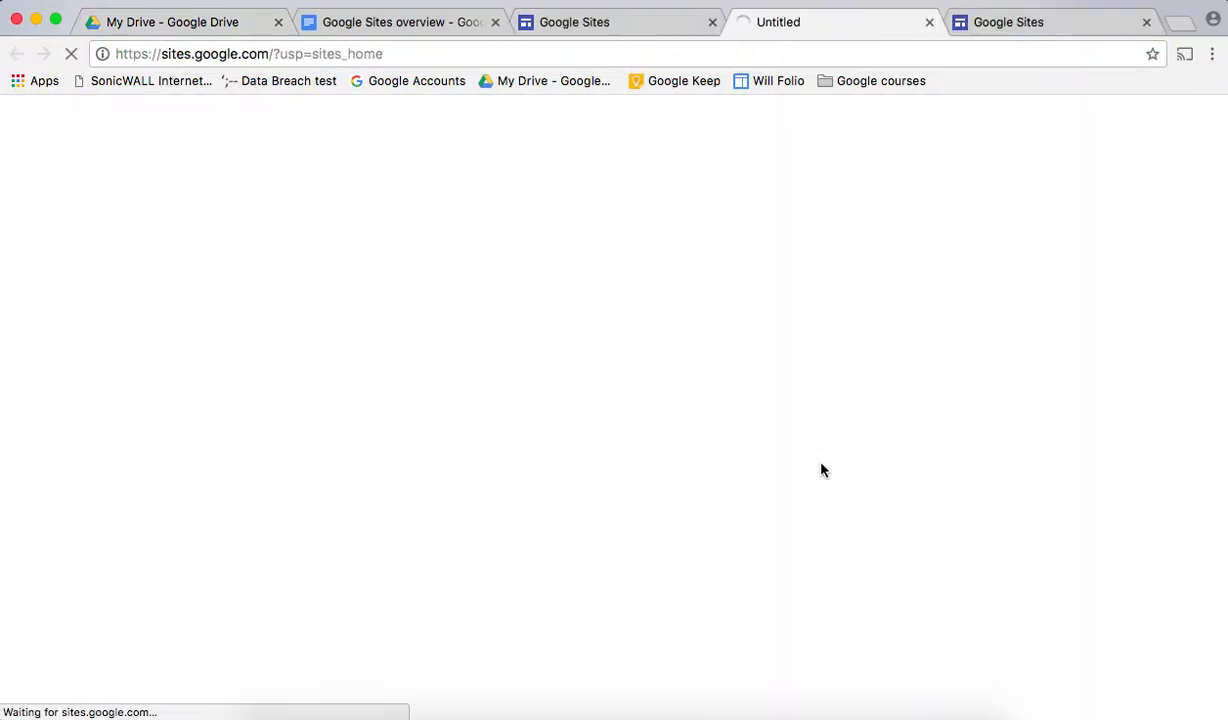